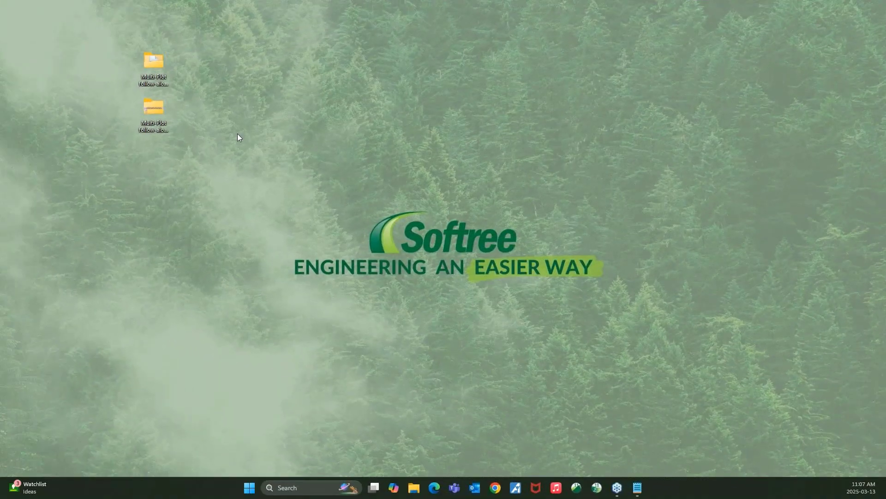
right_click(153, 112)
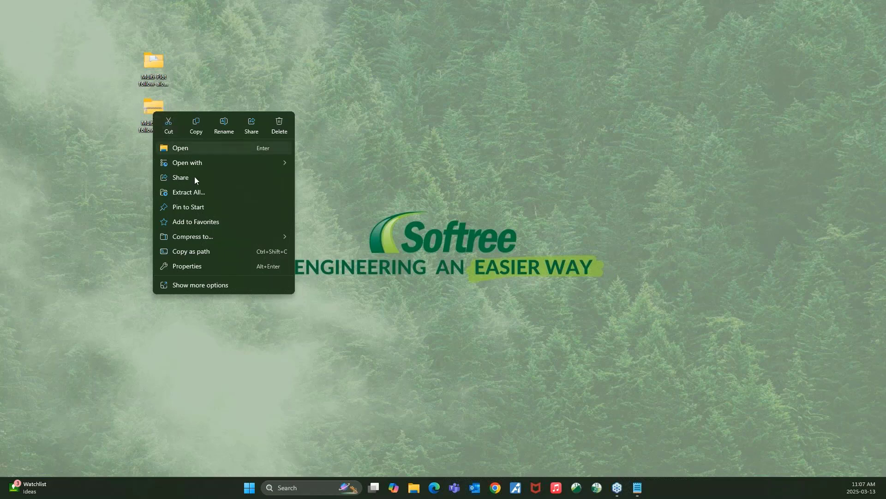
left_click(221, 194)
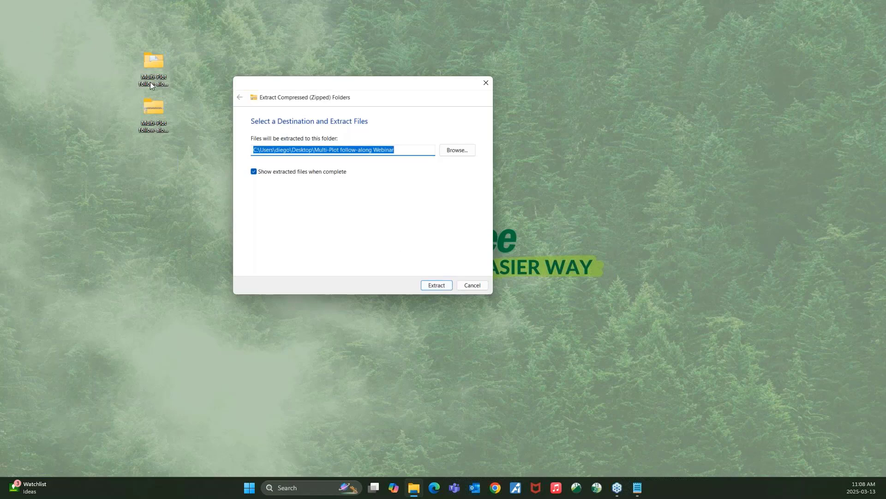
left_click(472, 285)
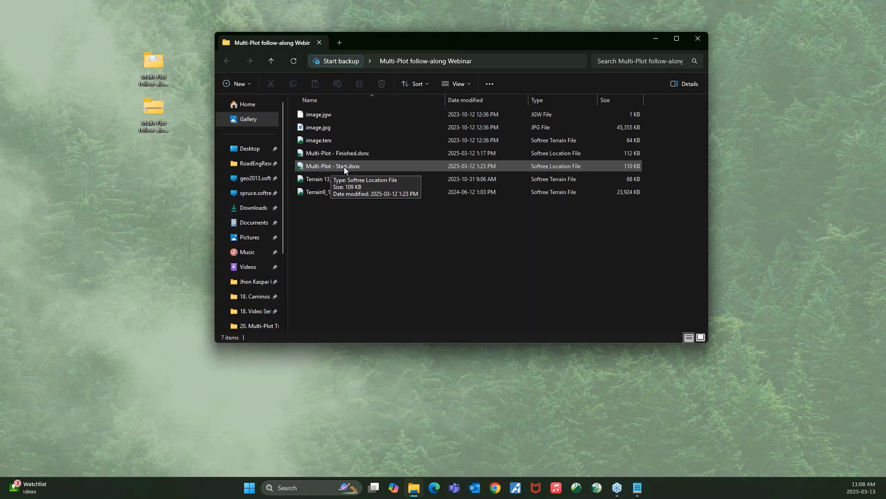
- Open Multi-Plot - Start.dsnx from the extracted follow-along folder and bring up its Multi-Plot window
left_click(345, 166)
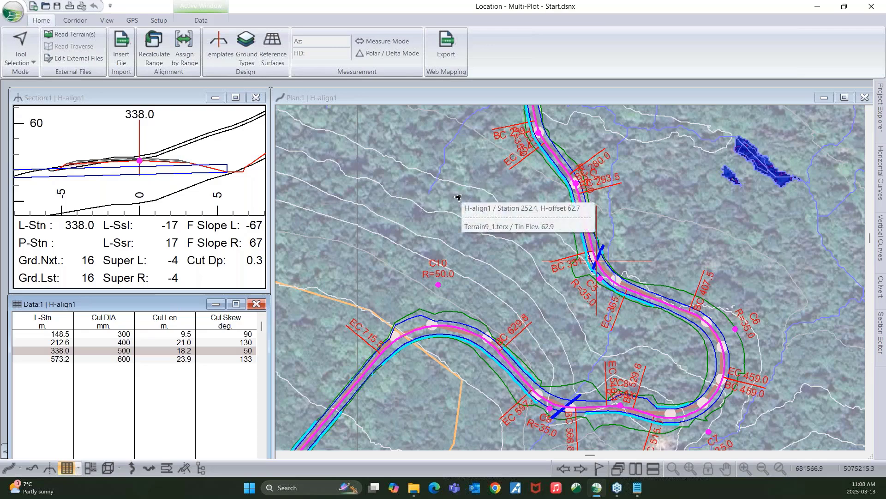
scroll(458, 198, "down", 2)
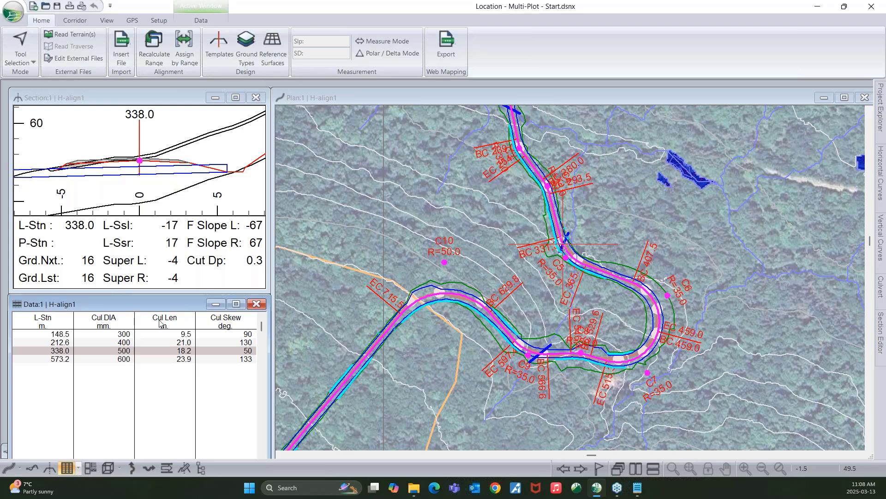
left_click(353, 102)
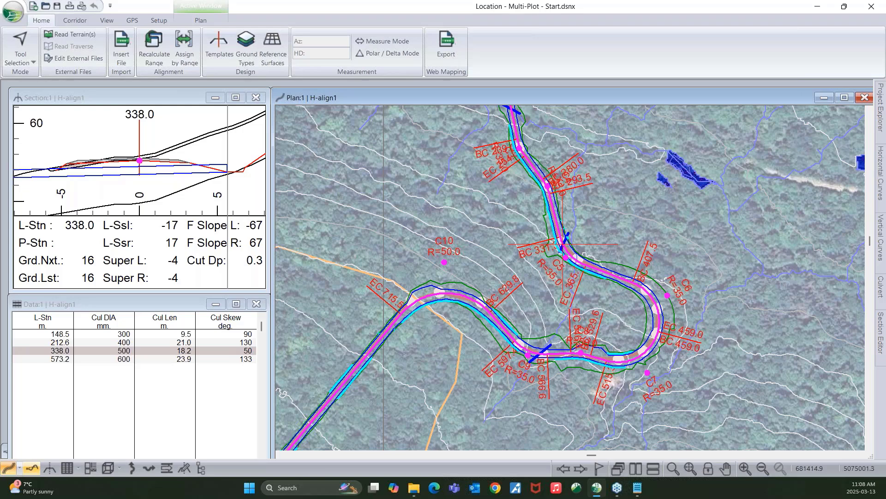
left_click(91, 468)
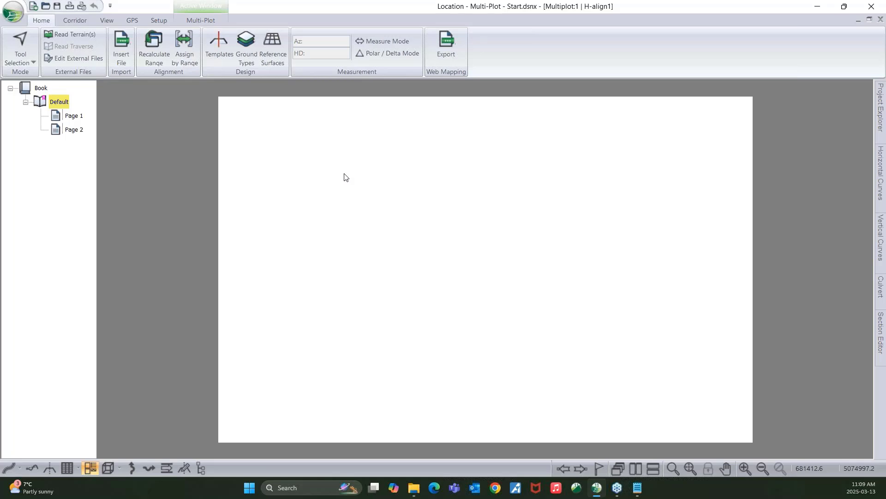
- At the book level, turn on grid snapping and grid display with 5 mm spacing, and set the page size to Size D
left_click(202, 20)
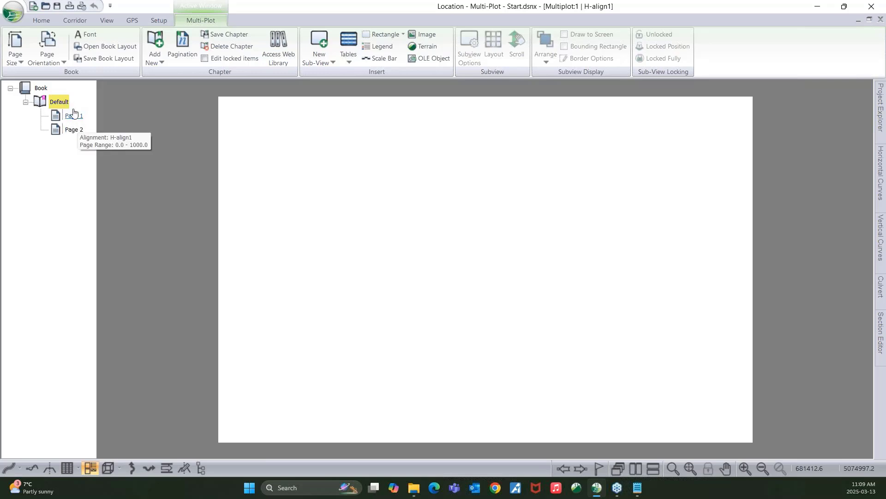
left_click(46, 92)
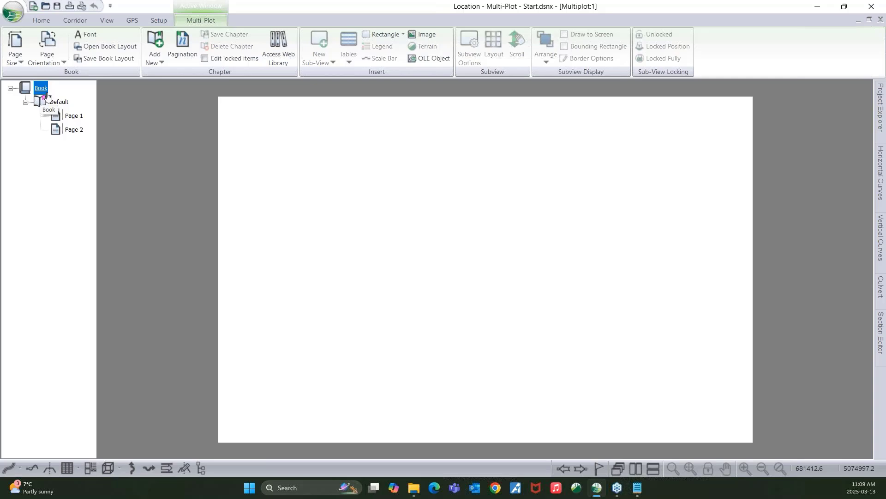
double_click(415, 202)
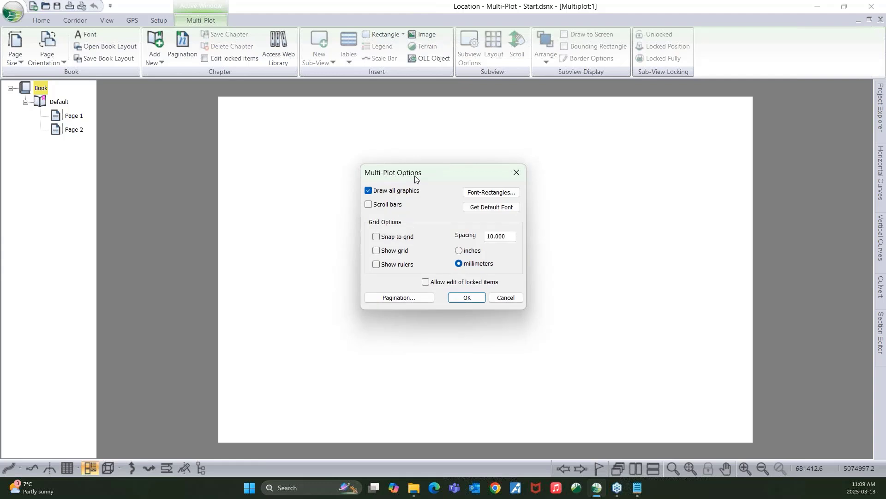
left_click(377, 237)
left_click(376, 251)
double_click(483, 238)
type("5")
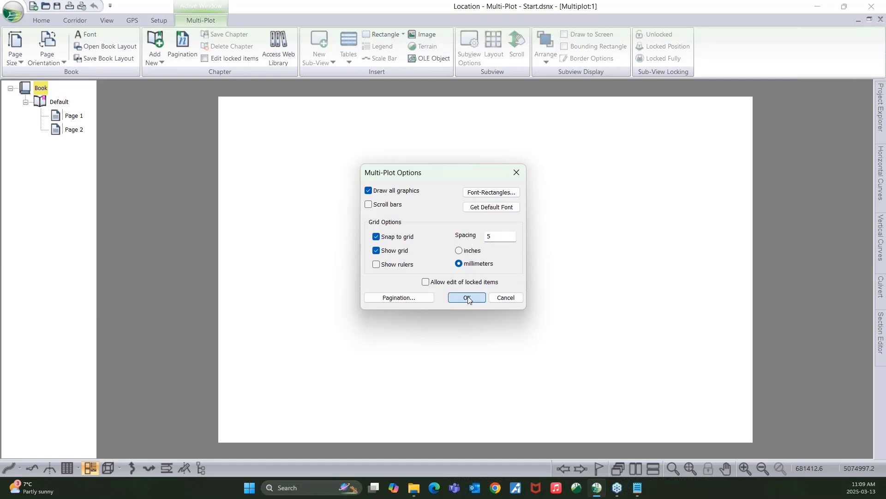
left_click(467, 298)
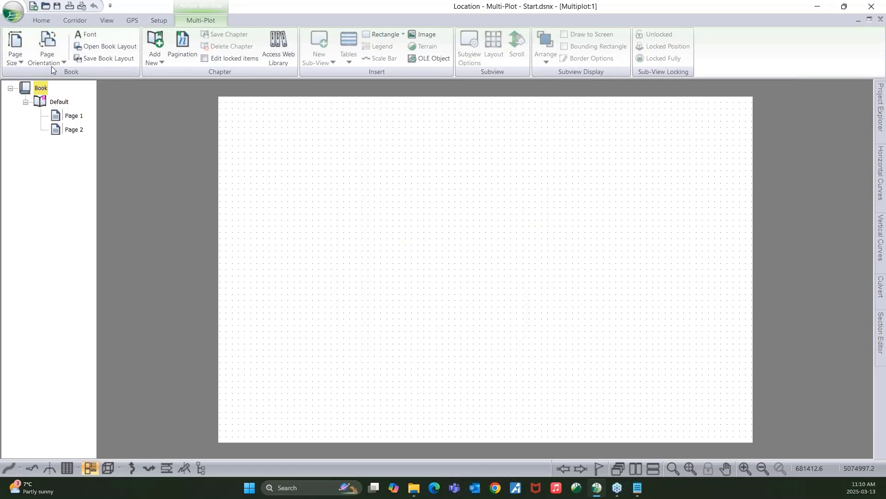
left_click(16, 59)
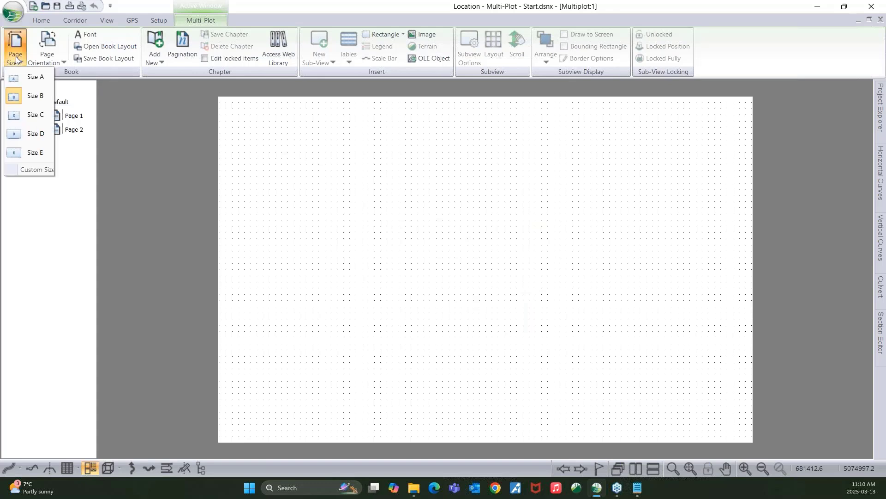
left_click(28, 134)
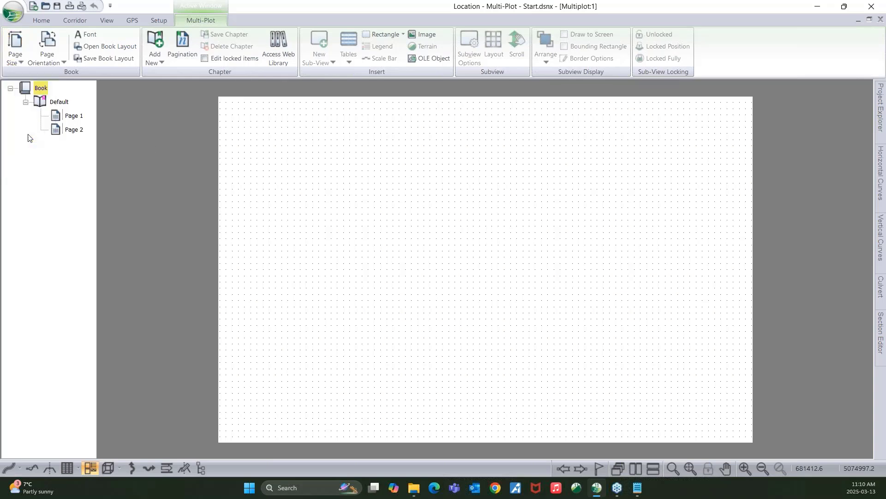
- Turn off grid snapping and grid display, restore the spacing to 10 mm, and set the page size back to Size B
right_click(361, 195)
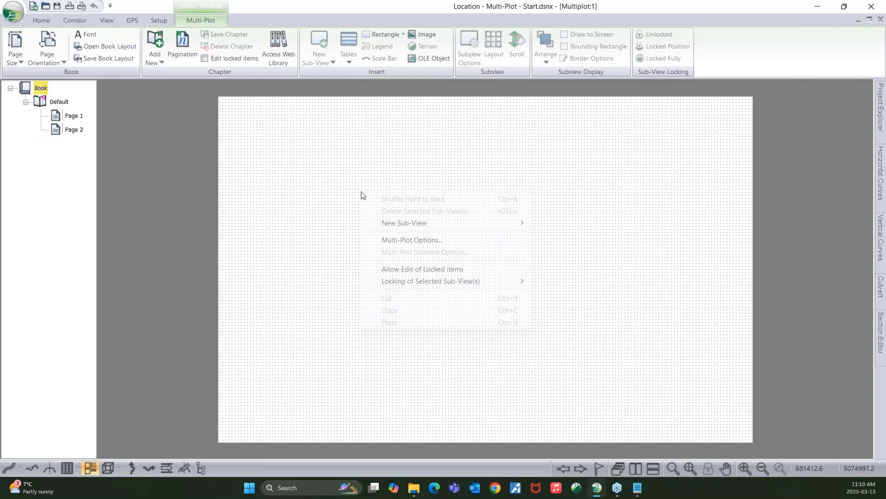
left_click(365, 238)
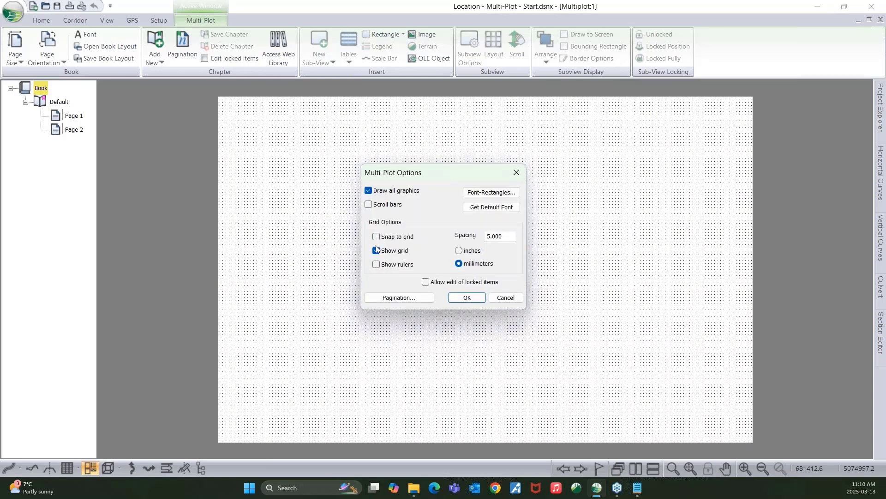
left_click(377, 250)
left_click_drag(508, 237, 464, 240)
type("10")
left_click(469, 298)
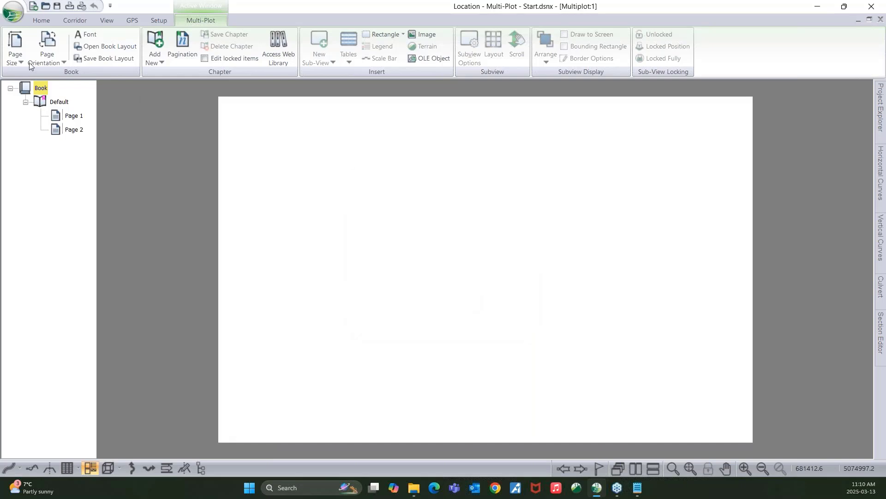
left_click(14, 58)
left_click(29, 94)
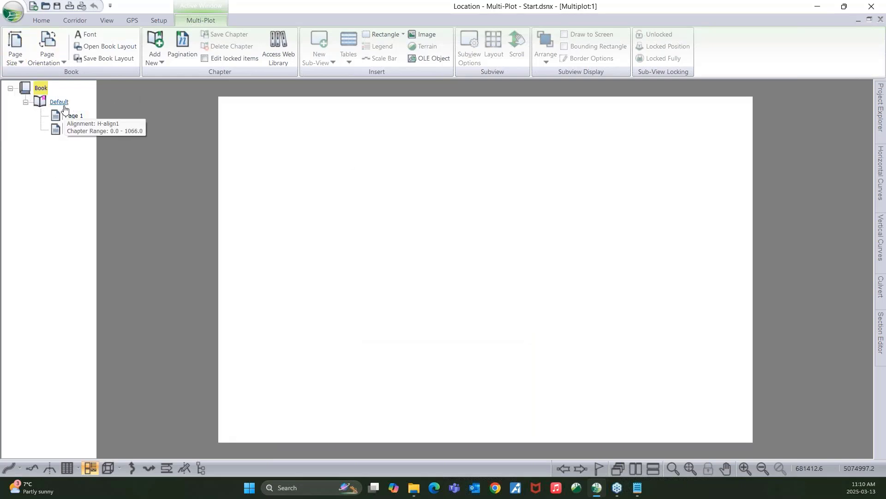
- Select the Default chapter, view the alignment in the plan window, and return to the Multi-Plot window
left_click(64, 108)
left_click(11, 469)
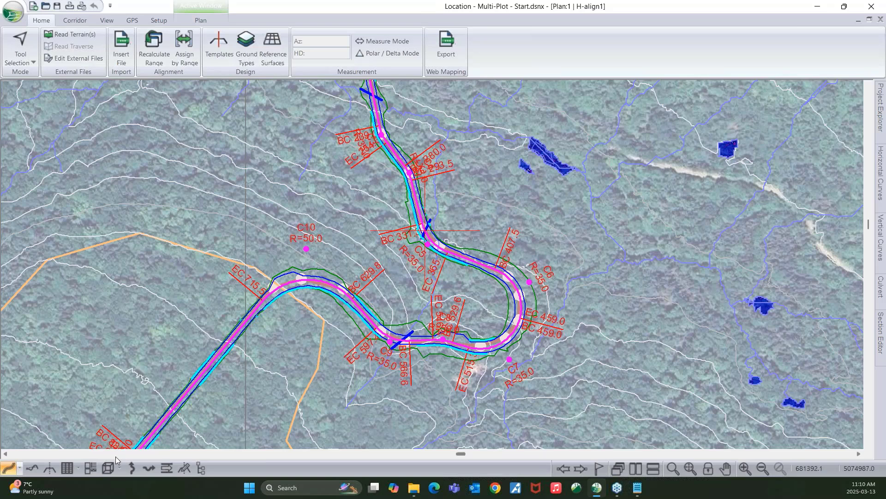
left_click(91, 468)
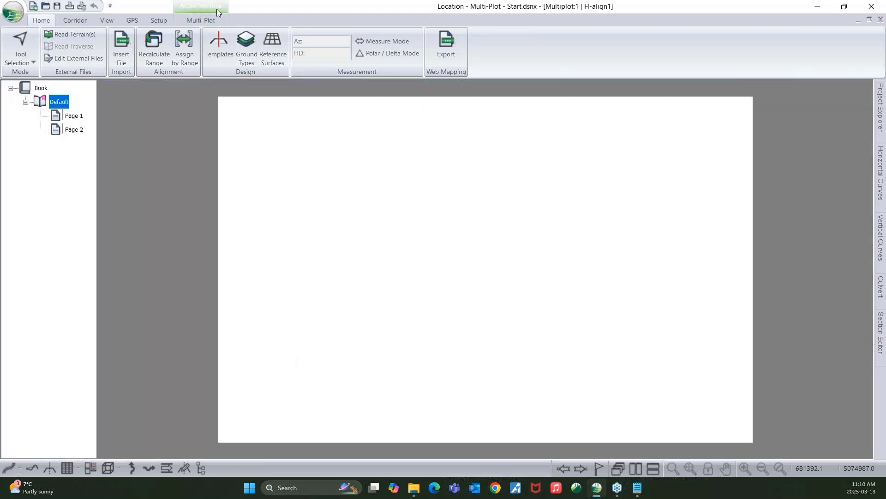
- Set the Multi-Plot page size to Size D
left_click(194, 19)
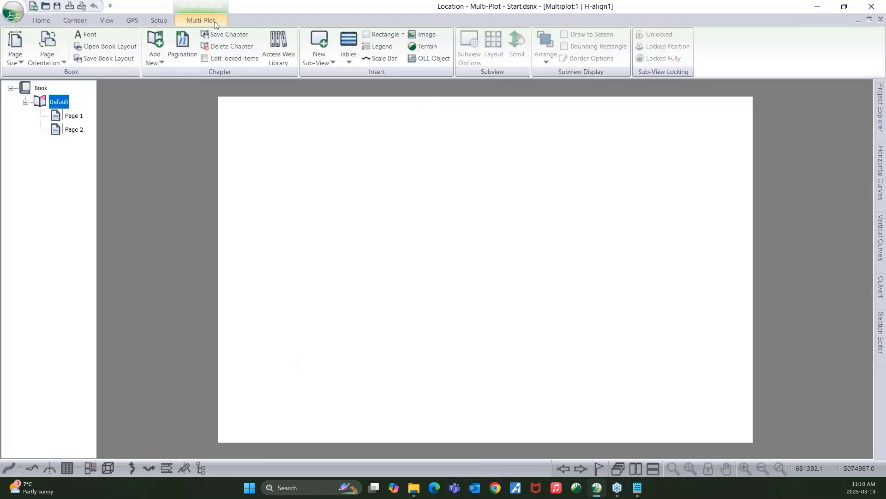
left_click(15, 59)
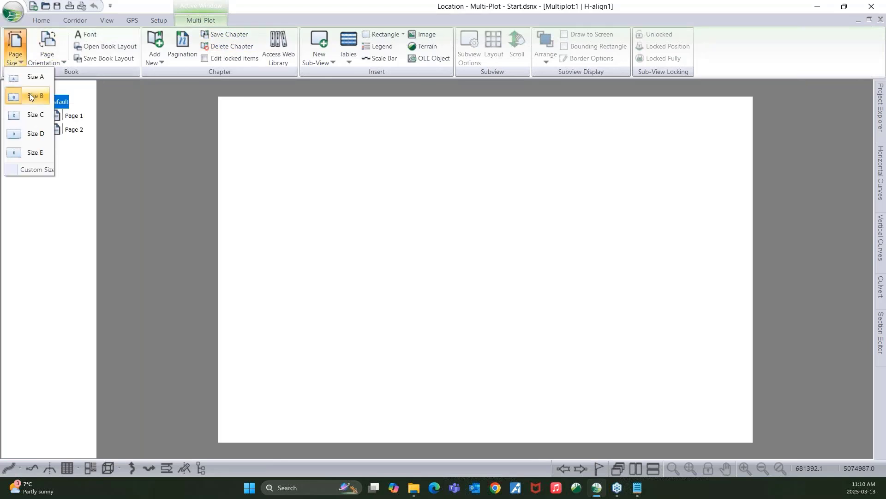
left_click(27, 132)
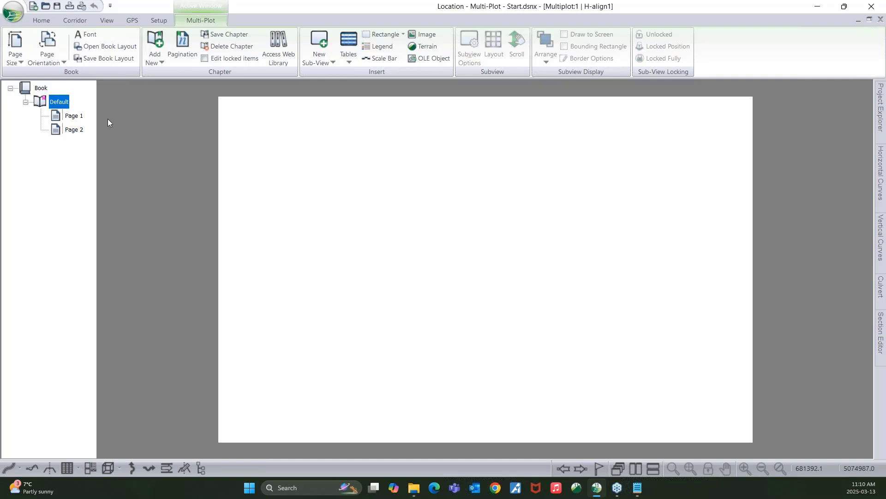
- Select the Book level and enable snap to grid and show grid with a spacing of 5 millimeters
left_click(41, 91)
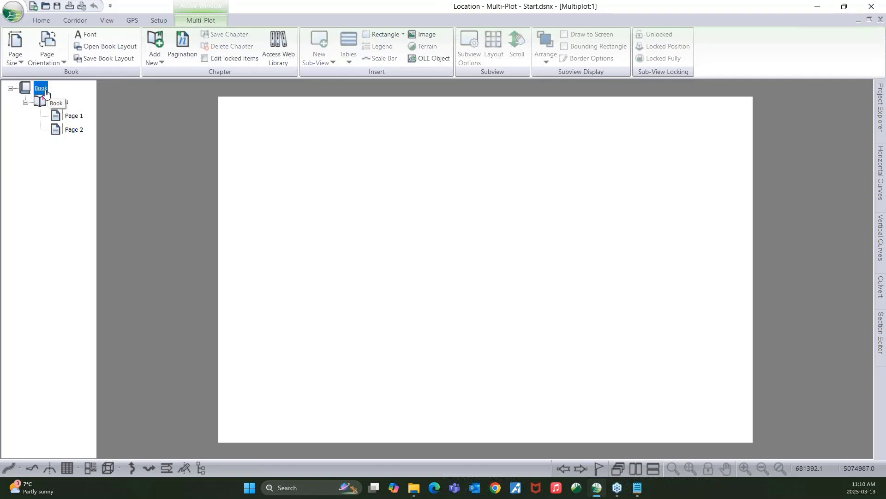
double_click(402, 169)
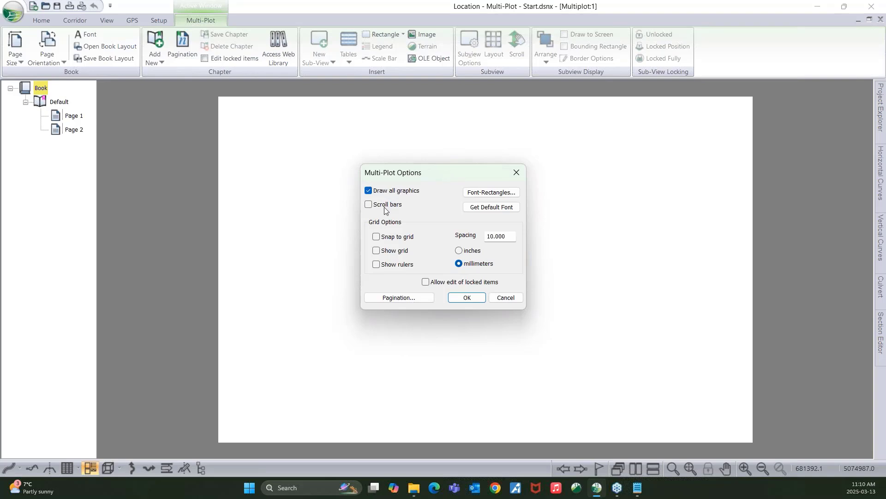
left_click(377, 236)
left_click(377, 252)
left_click_drag(513, 237, 439, 246)
type("5")
left_click(459, 301)
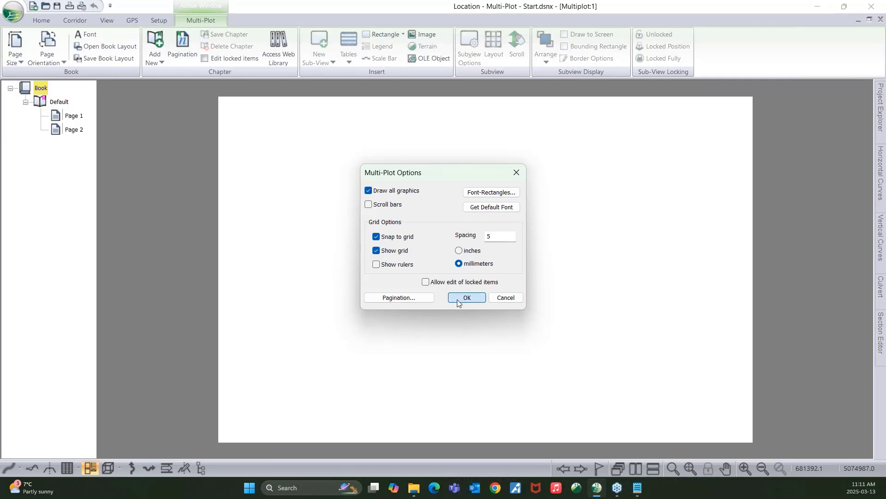
left_click(458, 301)
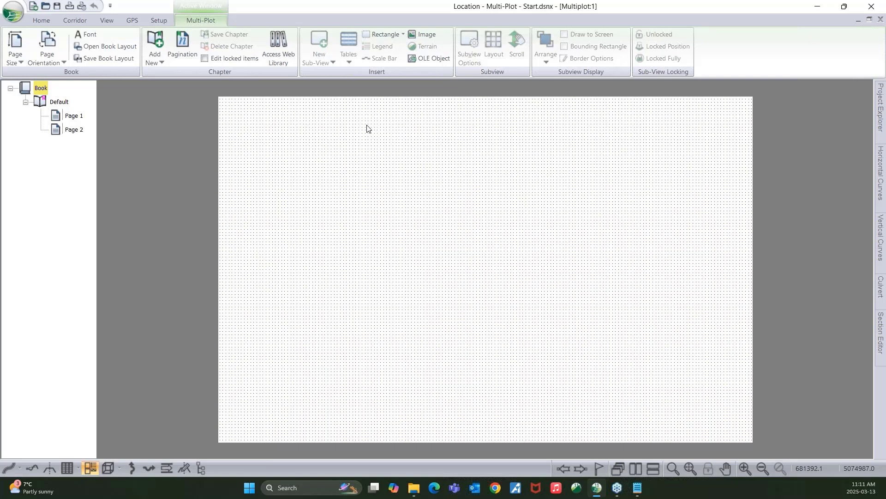
- Insert an empty rectangle at the book level and stretch it to just inside the page edges as a page border
left_click(388, 37)
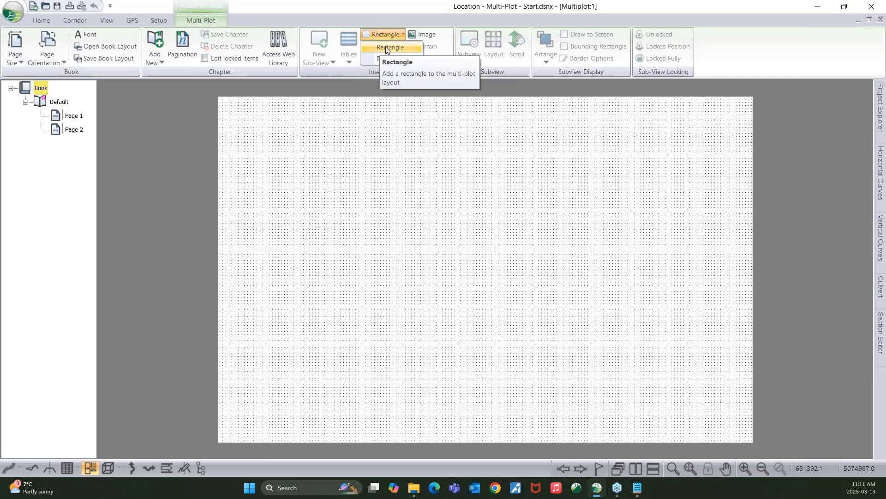
left_click(387, 48)
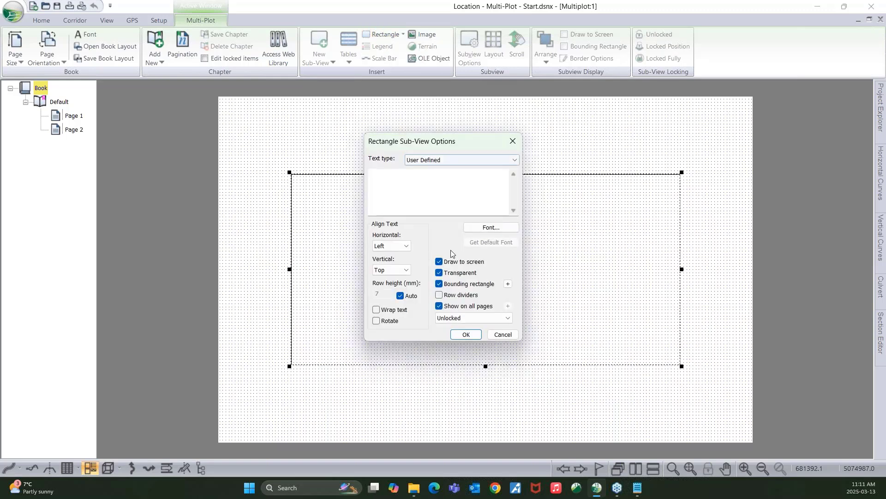
left_click(464, 334)
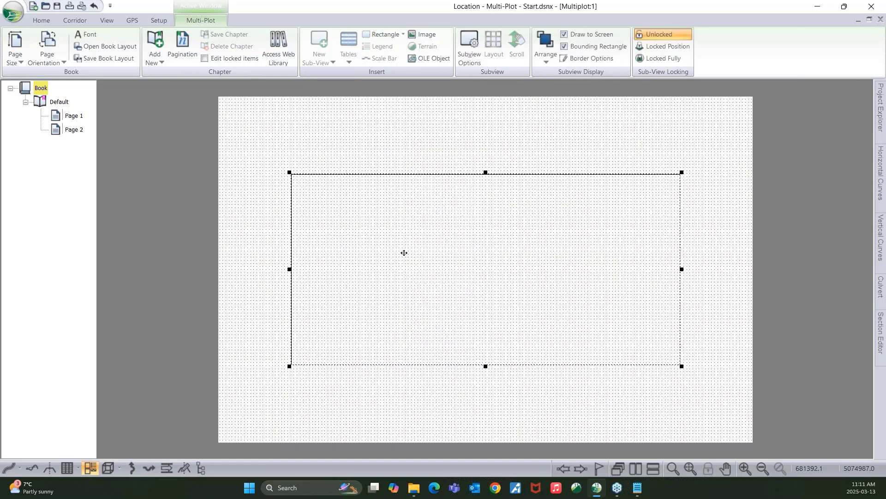
left_click_drag(406, 251, 334, 178)
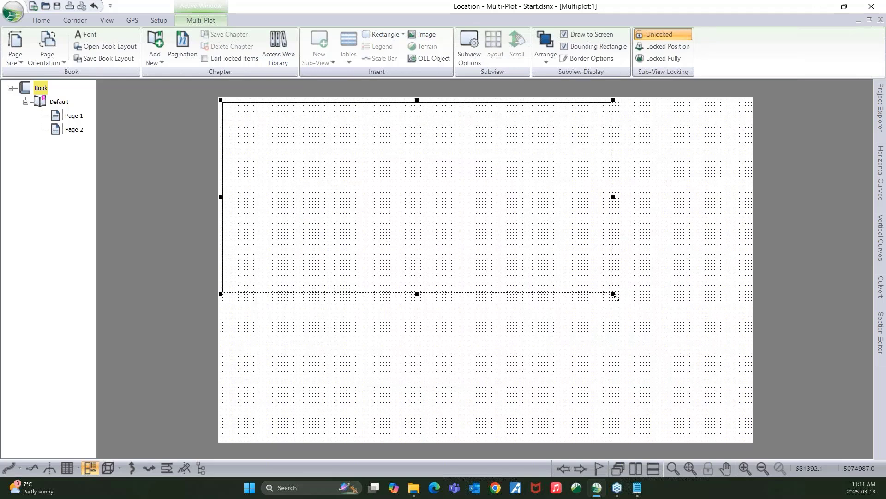
left_click_drag(613, 294, 751, 438)
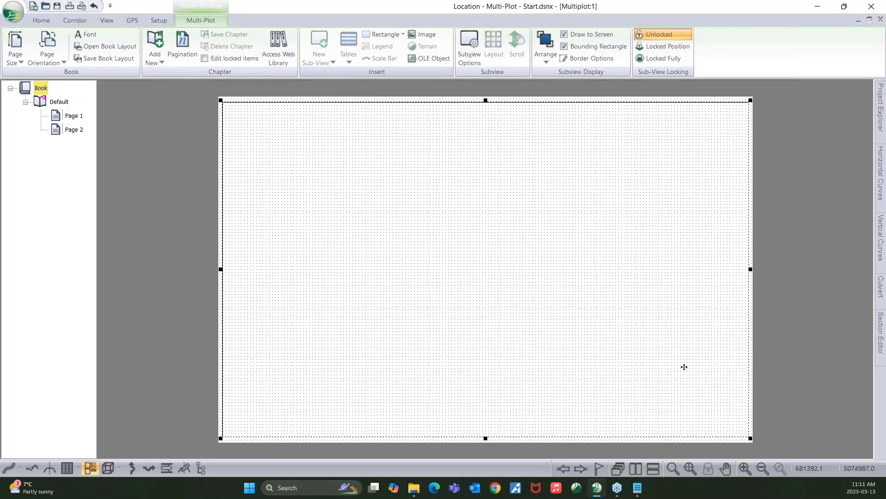
left_click(794, 297)
middle_click_drag(651, 290, 649, 282)
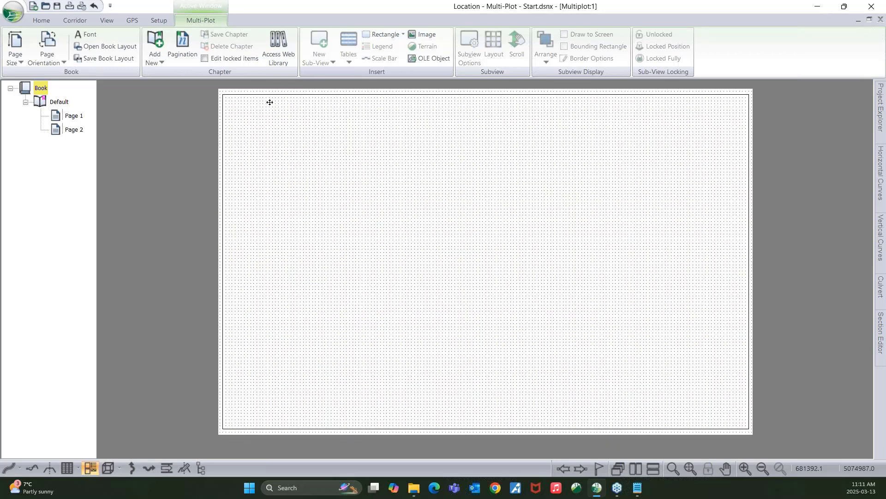
- Check the page border on the Default chapter, Page 1 and Page 2
left_click(58, 103)
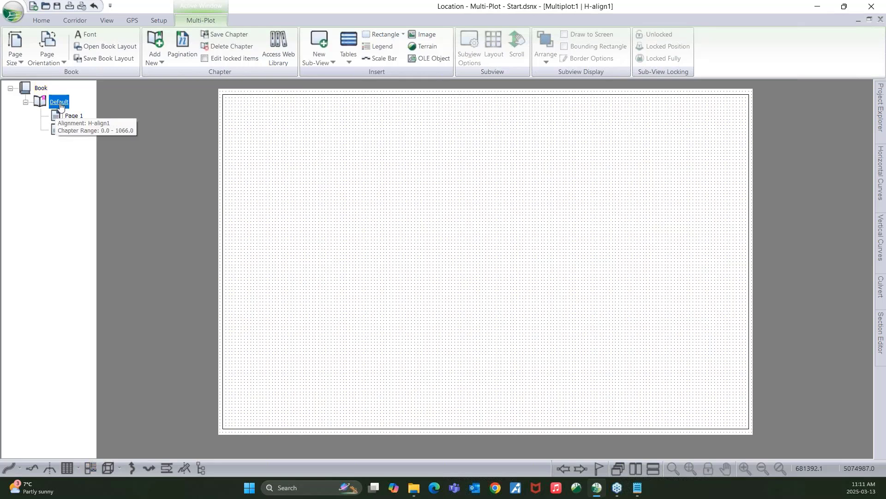
left_click(77, 116)
left_click(74, 130)
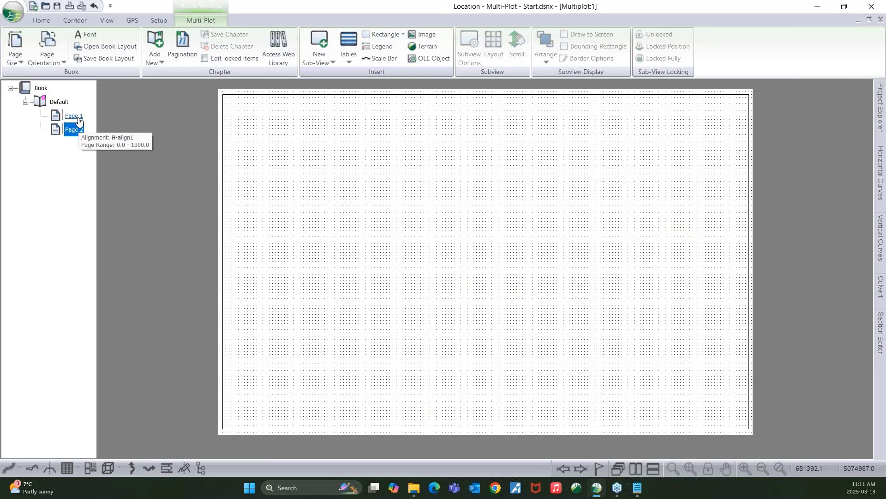
- Select the Book level and check that the page border can be selected there
left_click(41, 89)
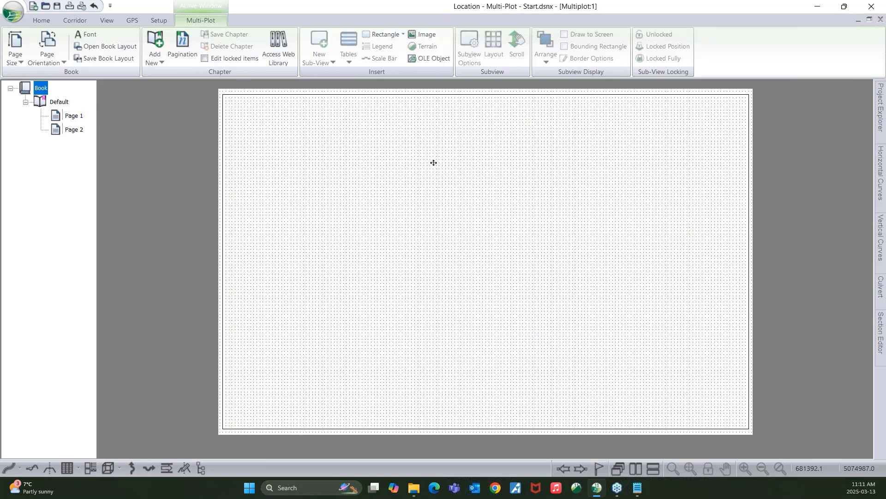
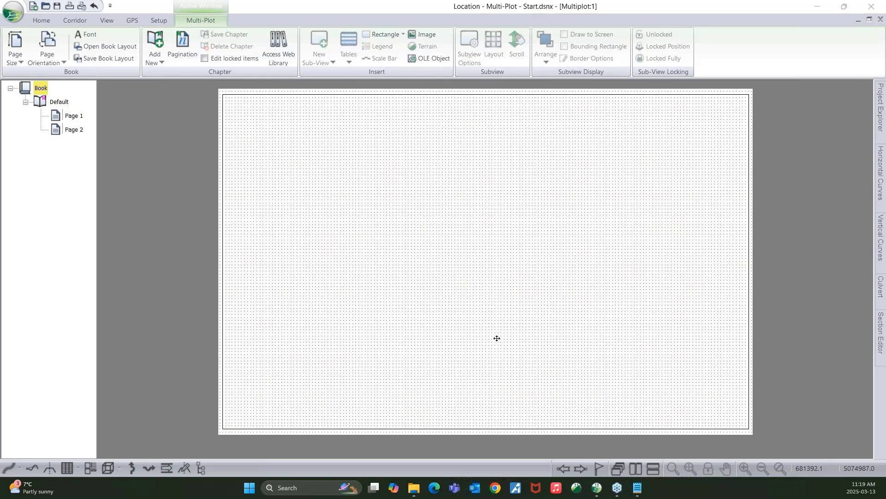
left_click(232, 95)
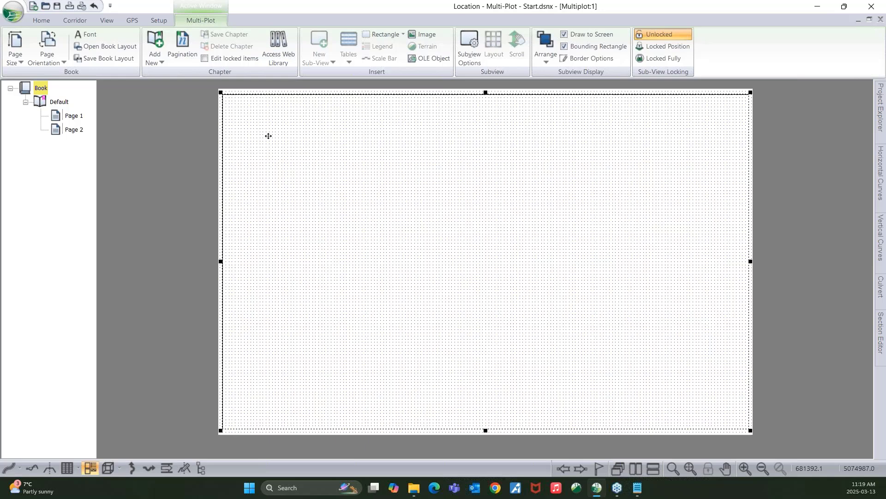
left_click(187, 143)
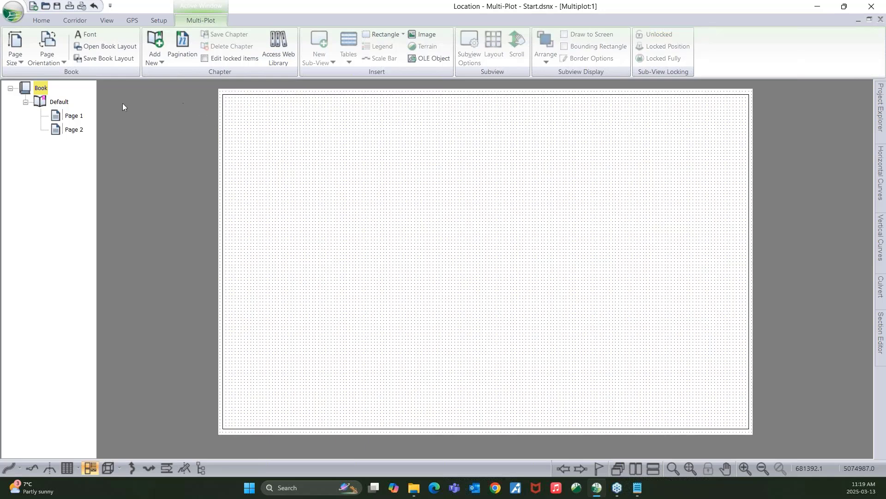
- Insert the Plan:1 sub-view in the Default chapter and move it into the upper-left corner of the page border
left_click(68, 103)
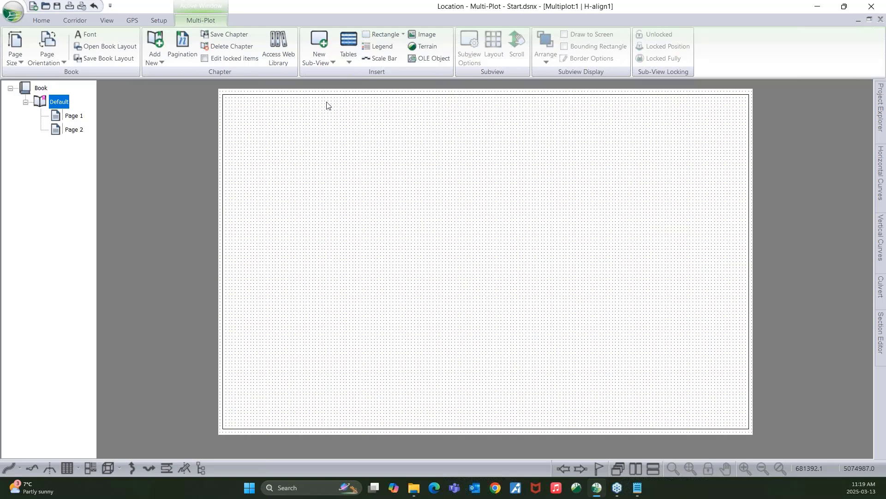
left_click(323, 64)
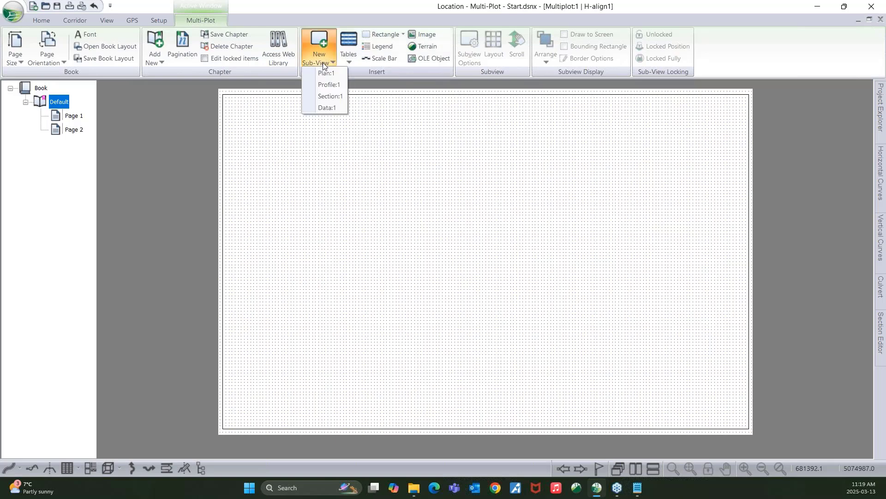
left_click(324, 74)
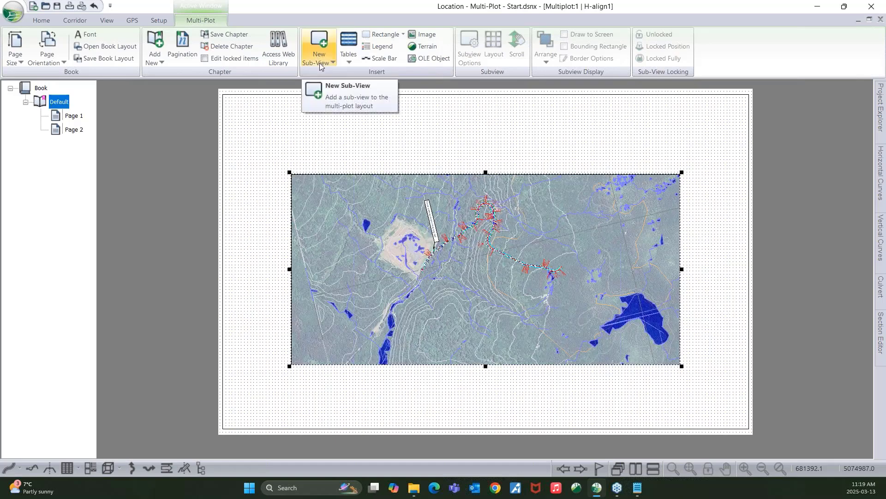
left_click(324, 64)
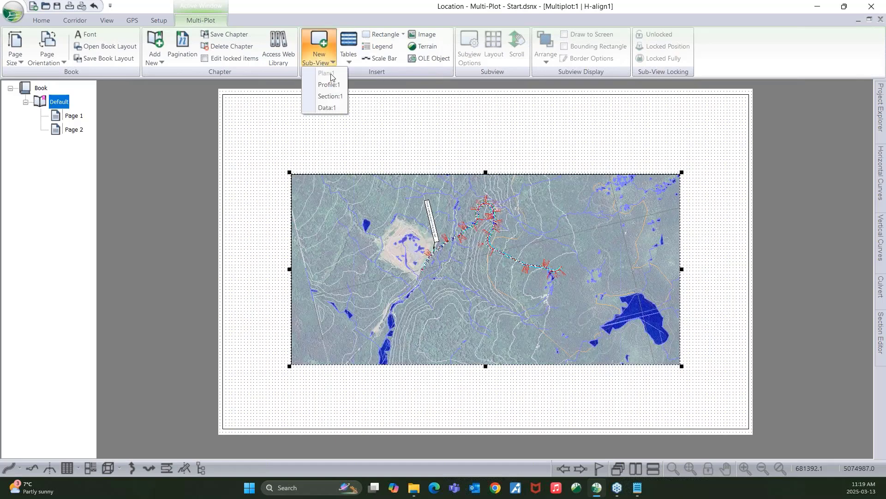
left_click(528, 230)
left_click_drag(421, 238, 357, 162)
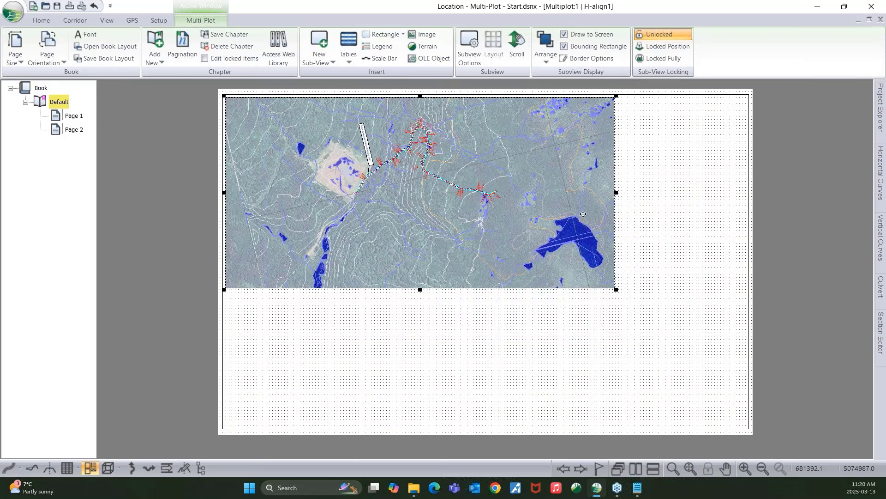
- Widen the plan sub-view toward the right side of the page and adjust its lower edge to just above mid-height of the remaining space
left_click_drag(617, 198, 671, 204)
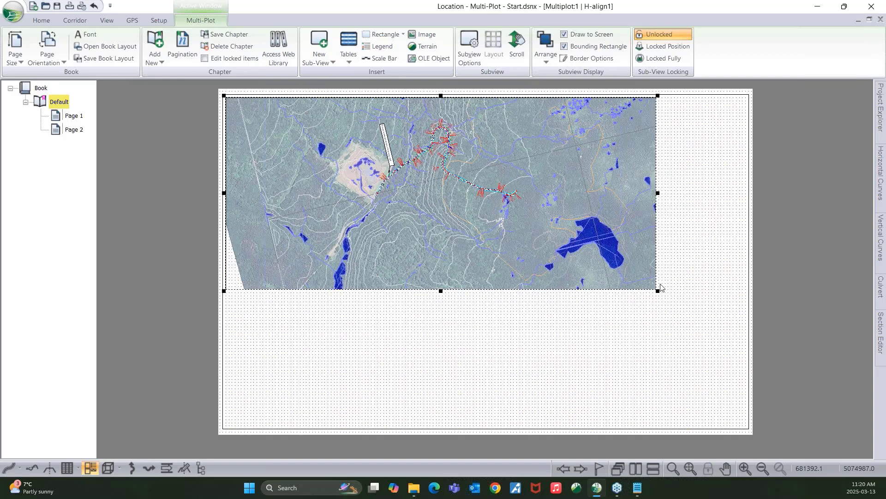
left_click_drag(658, 292, 660, 300)
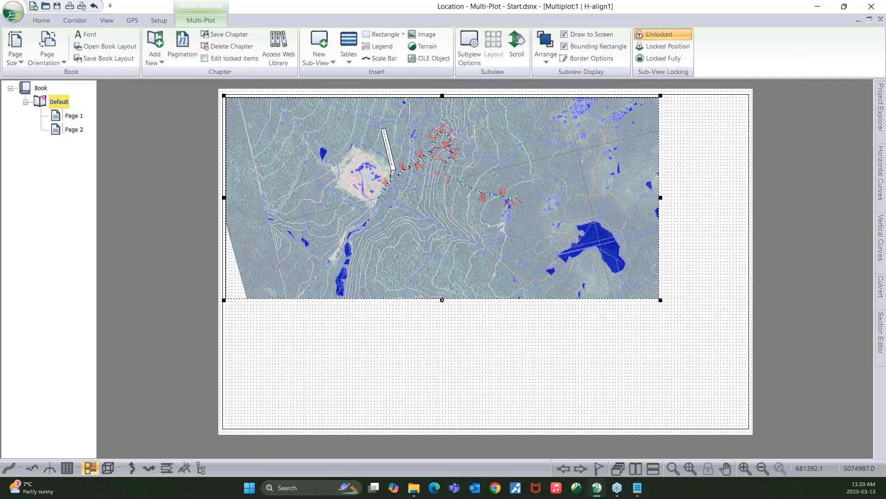
left_click_drag(442, 299, 442, 294)
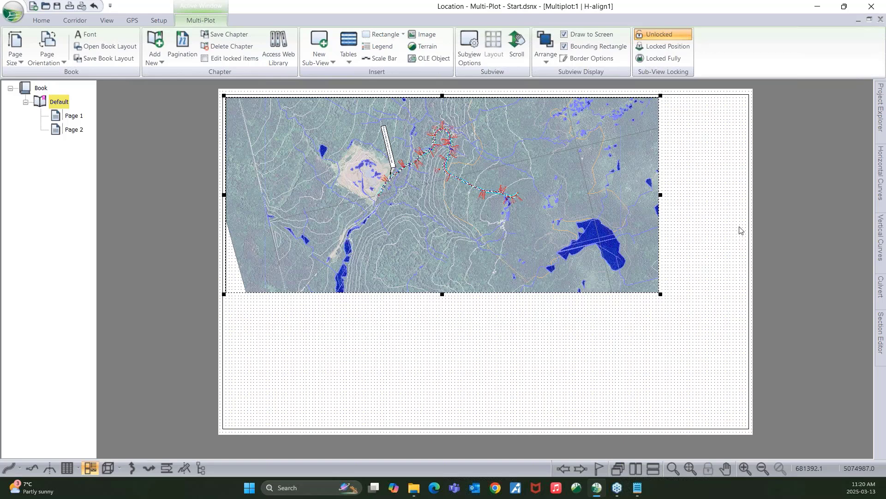
left_click(775, 191)
- Set the plan sub-view's scale to 1:1000
left_click(382, 171)
double_click(434, 165)
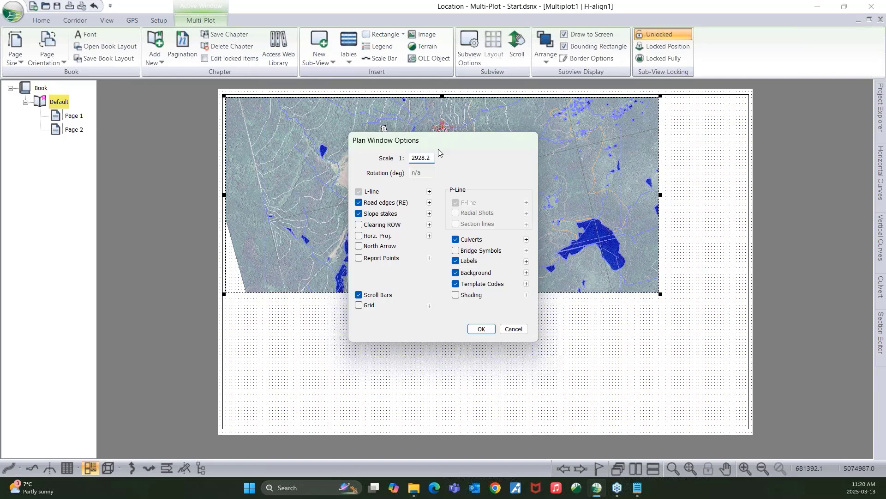
left_click_drag(438, 146, 570, 159)
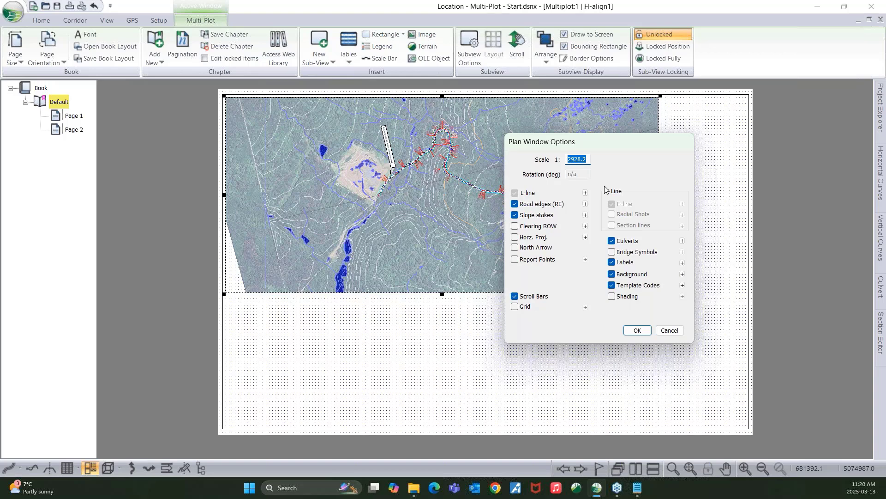
type("1000")
left_click(637, 329)
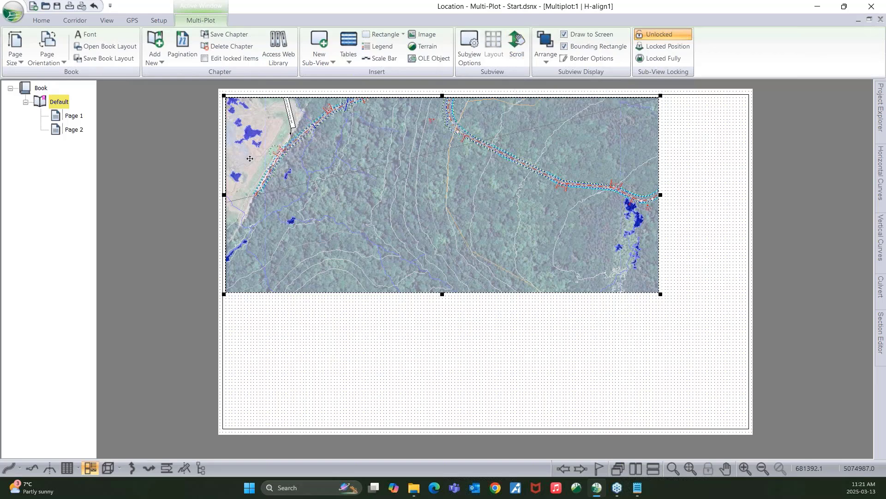
- Set the Default chapter's pagination to use the plan or profile width per page, with a 10% overlap
mouse_move(63, 106)
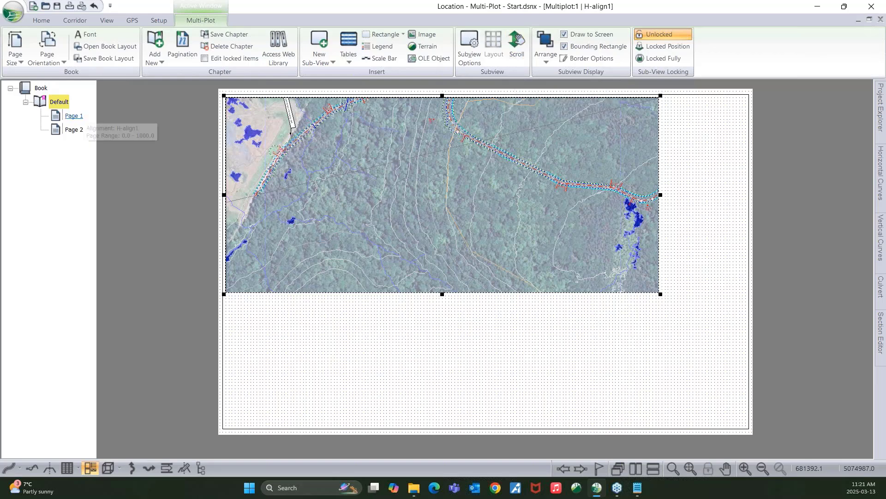
right_click(58, 106)
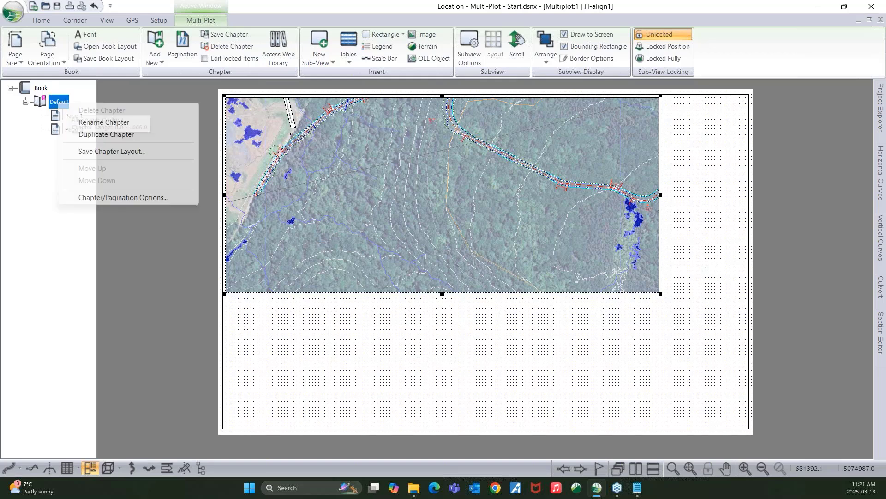
left_click(107, 197)
left_click_drag(434, 127, 434, 119)
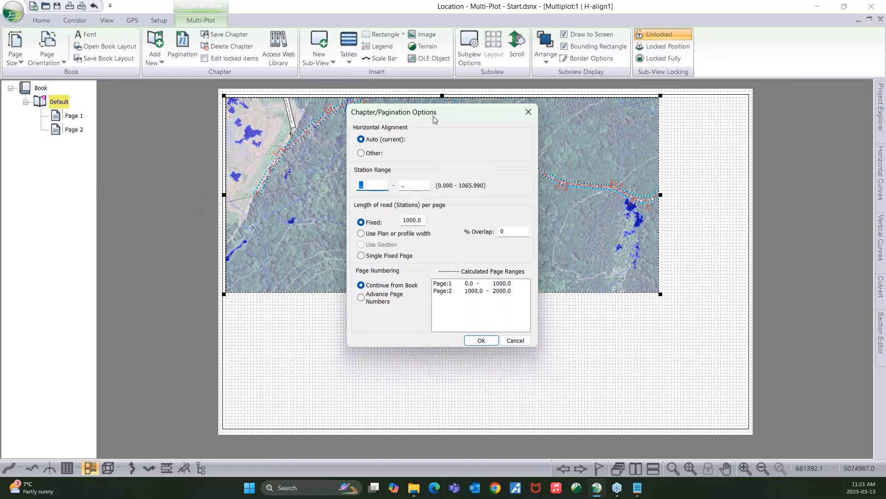
left_click(370, 236)
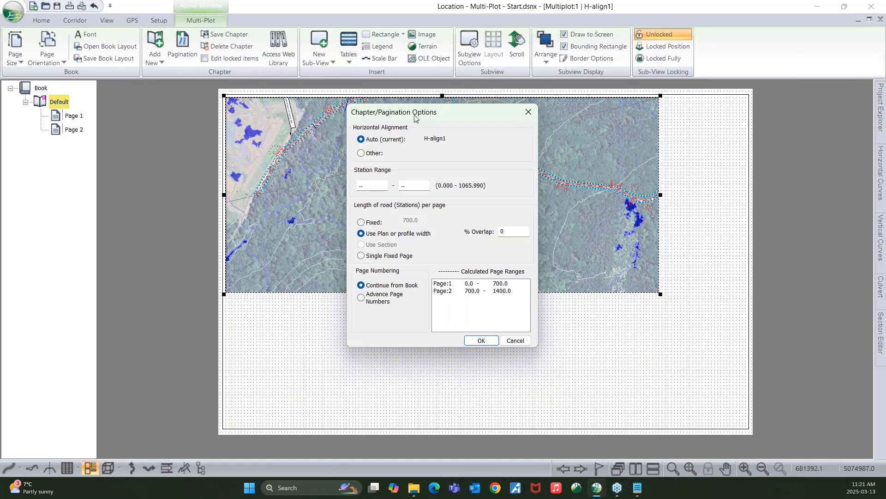
left_click_drag(421, 116, 561, 123)
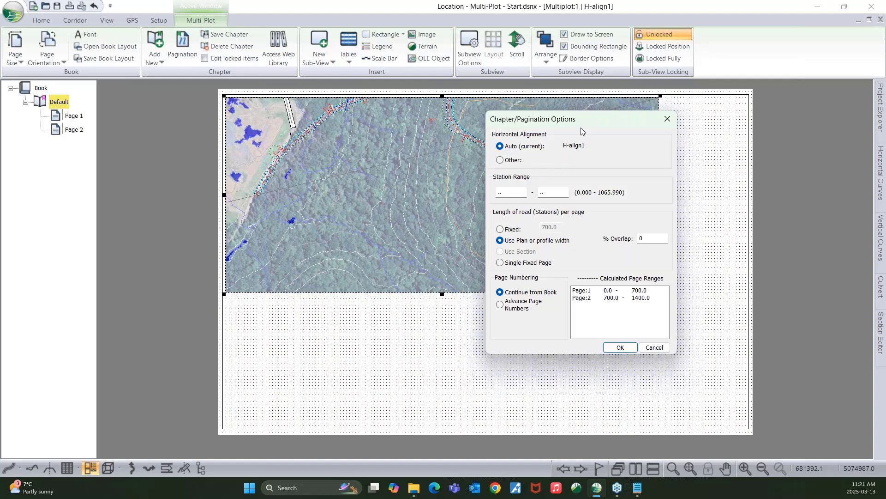
left_click_drag(569, 128, 415, 130)
left_click_drag(496, 243, 482, 245)
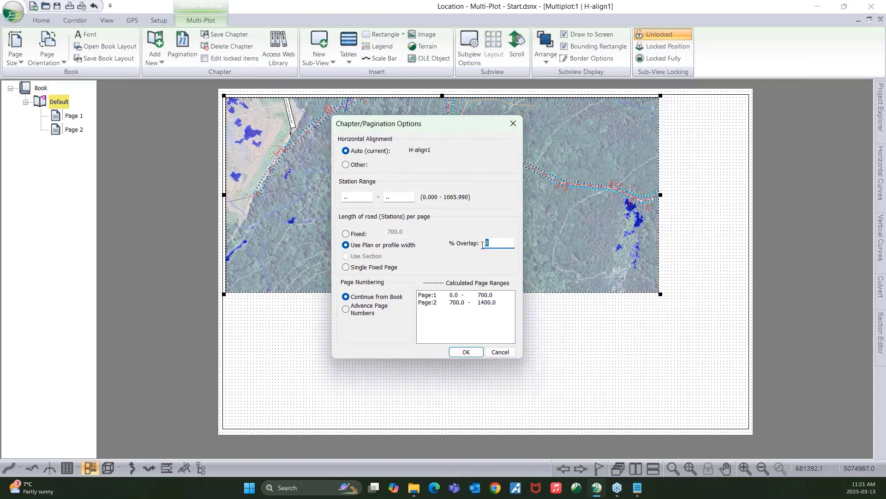
type("10")
left_click(464, 352)
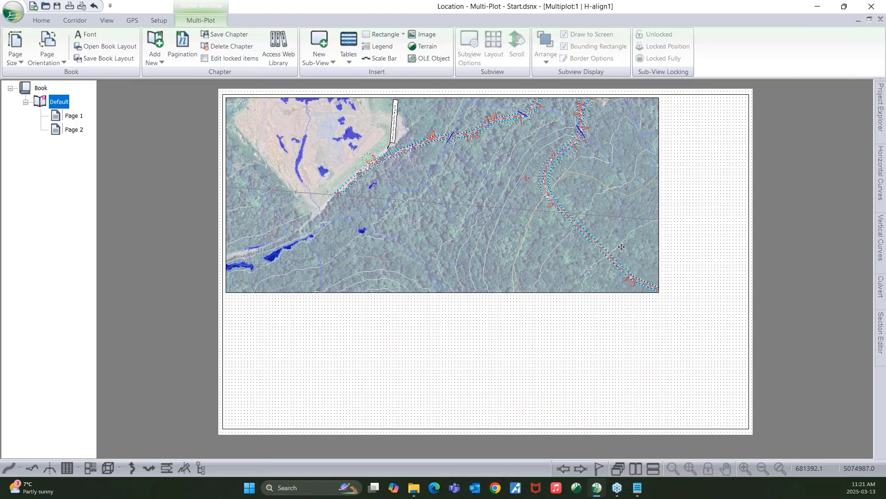
left_click(476, 166)
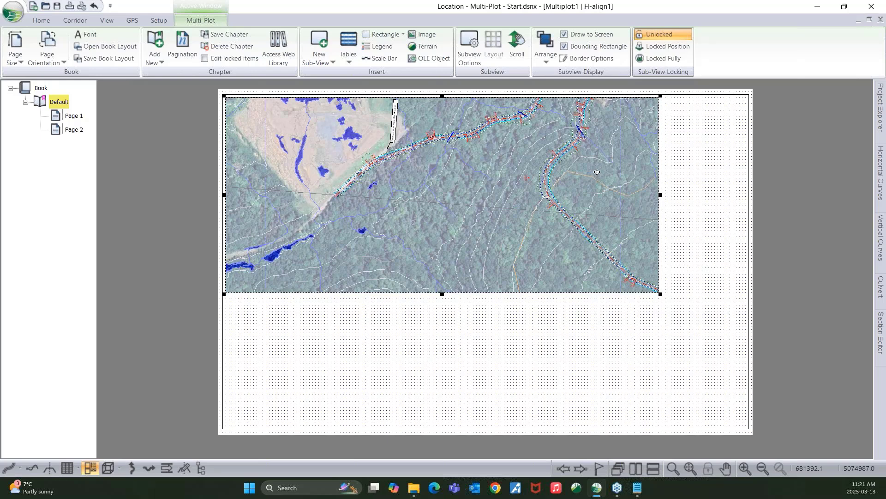
left_click(518, 57)
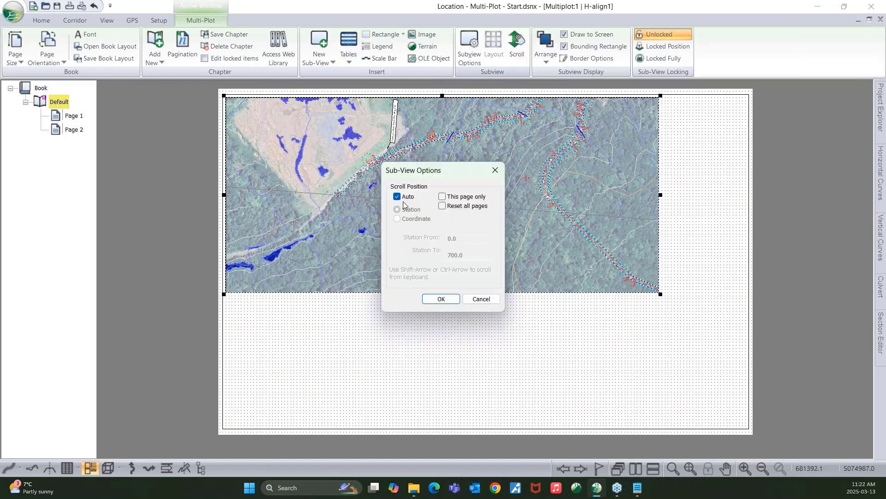
left_click(397, 198)
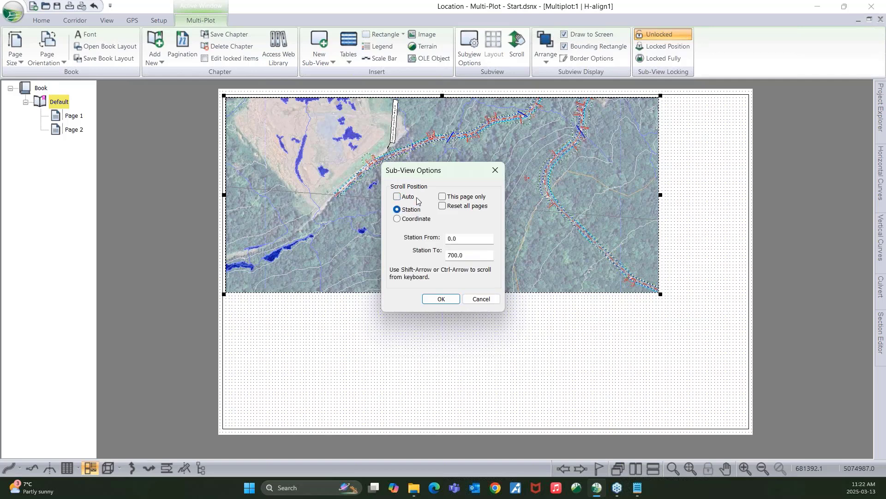
left_click(443, 197)
left_click(495, 170)
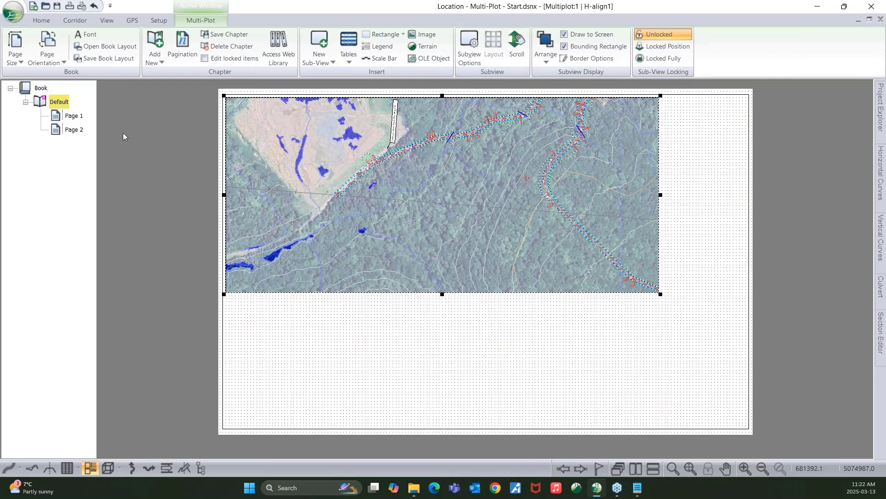
- On Page 1, switch the plan sub-view's scroll position from Auto to Station for this page only
left_click(71, 116)
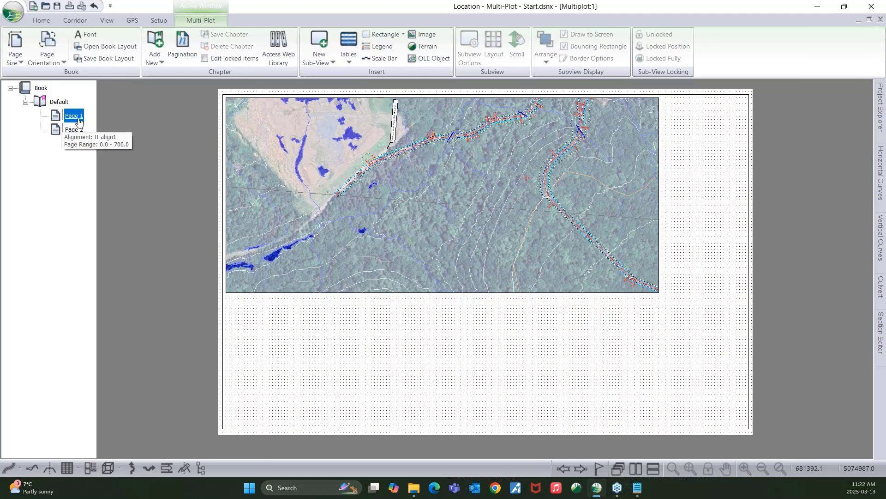
left_click(469, 167)
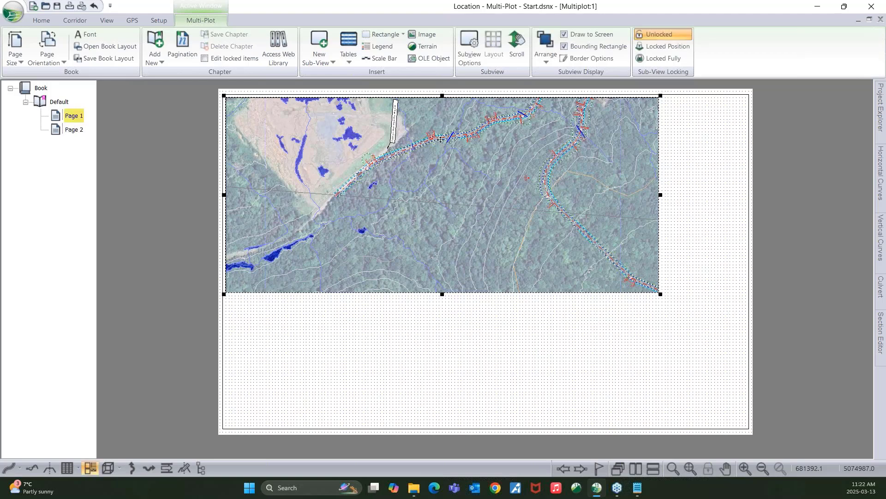
left_click(514, 51)
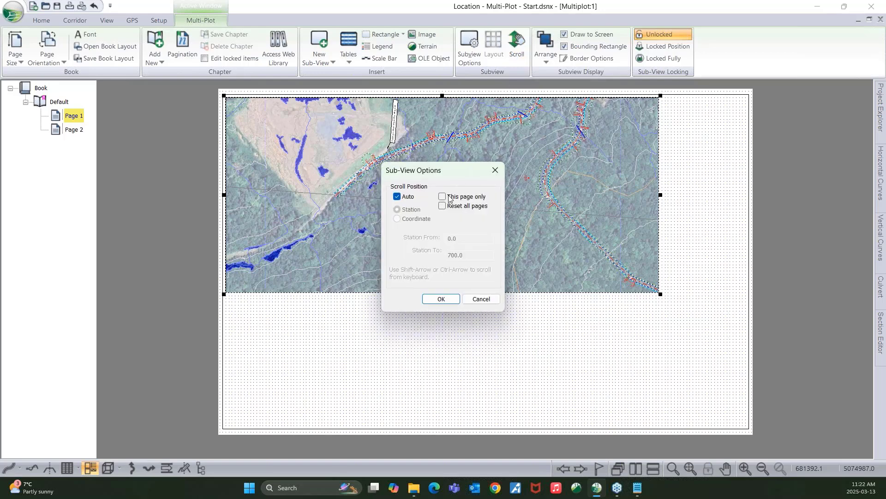
left_click(443, 197)
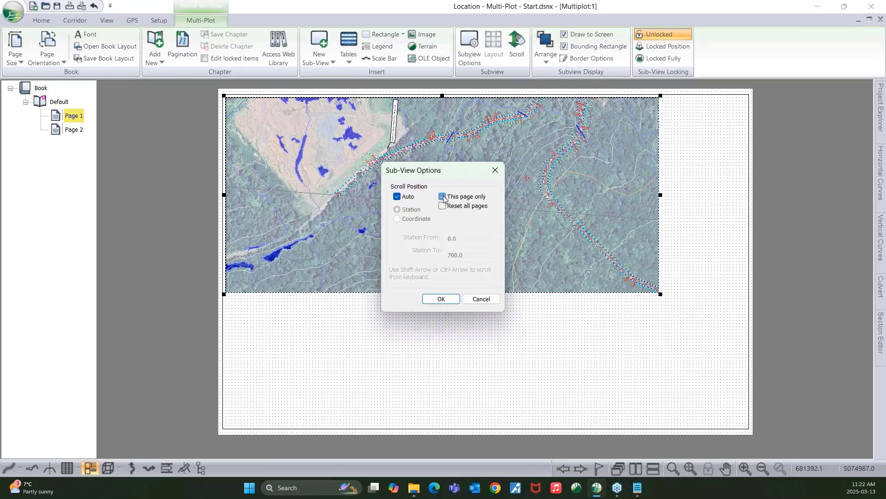
left_click(405, 197)
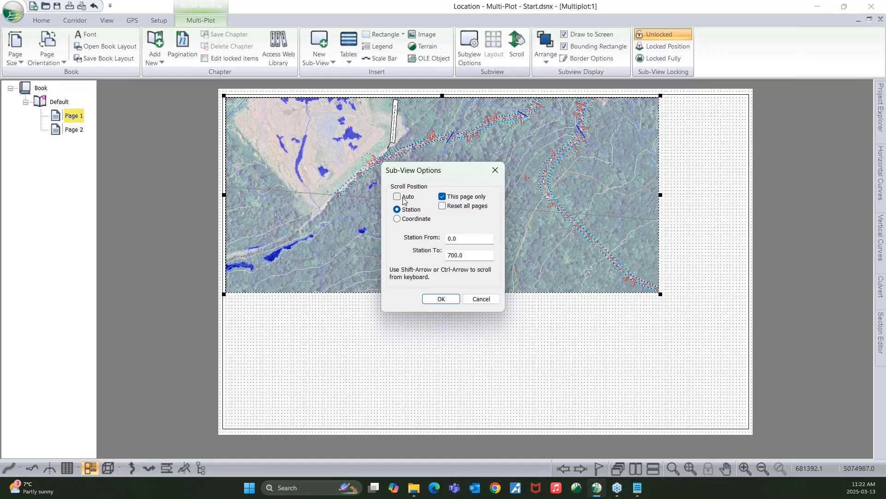
left_click(441, 299)
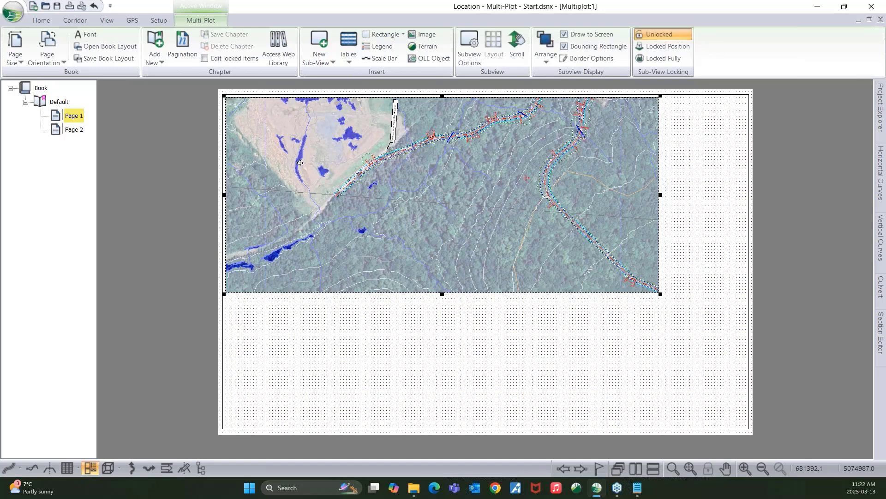
- Delete the plan sub-view from Page 1 and check Page 1 and the Default chapter
key("Delete")
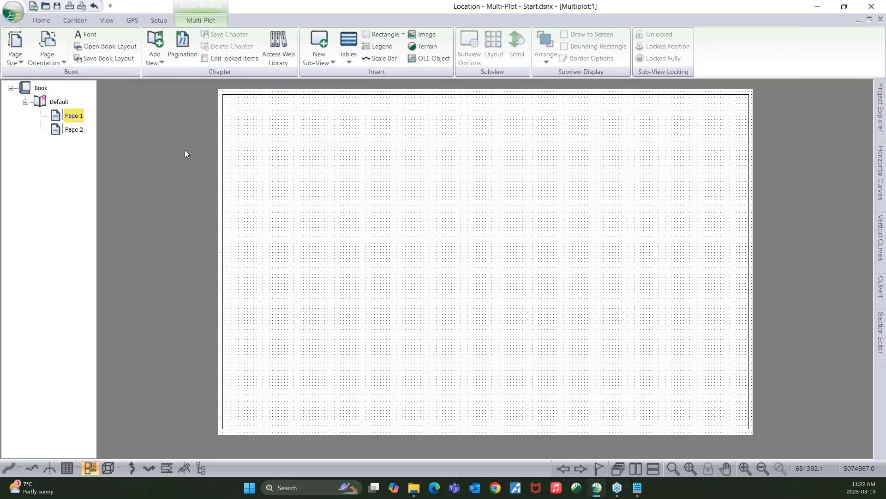
left_click(73, 115)
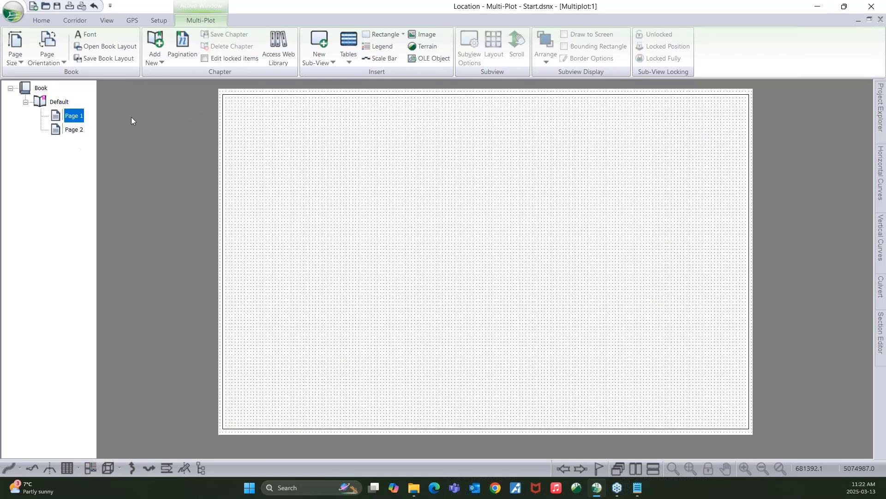
left_click(58, 101)
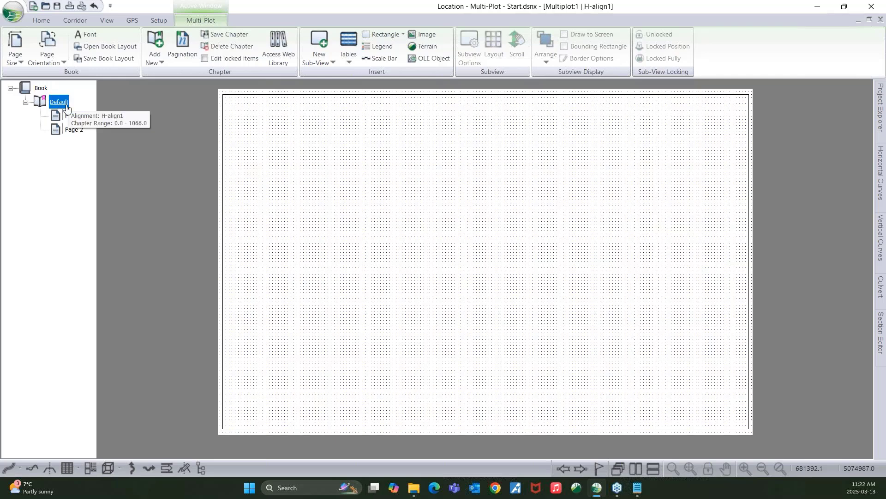
- Insert a plan sub-view in the Default chapter and place it in the border's upper-left corner
left_click(319, 58)
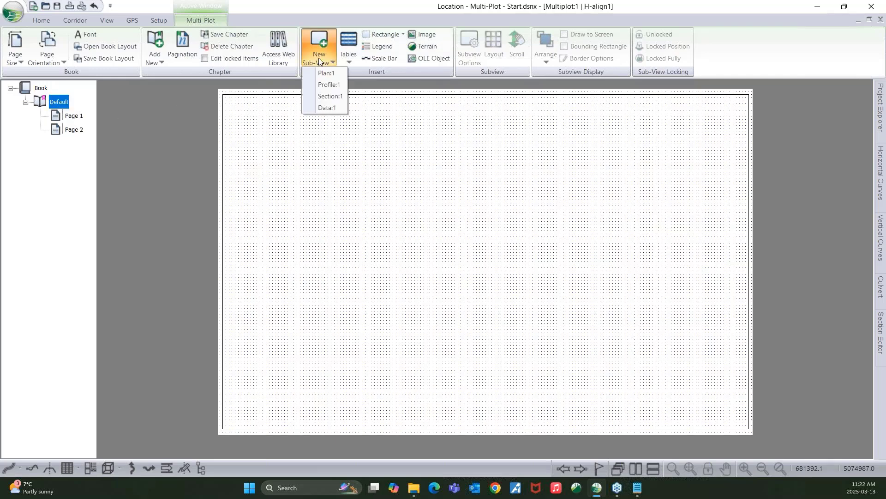
left_click(326, 73)
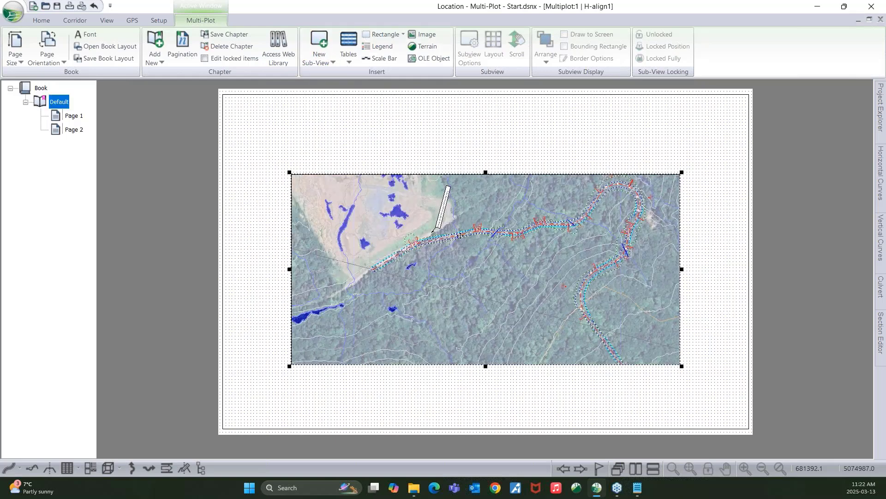
left_click_drag(460, 236, 396, 159)
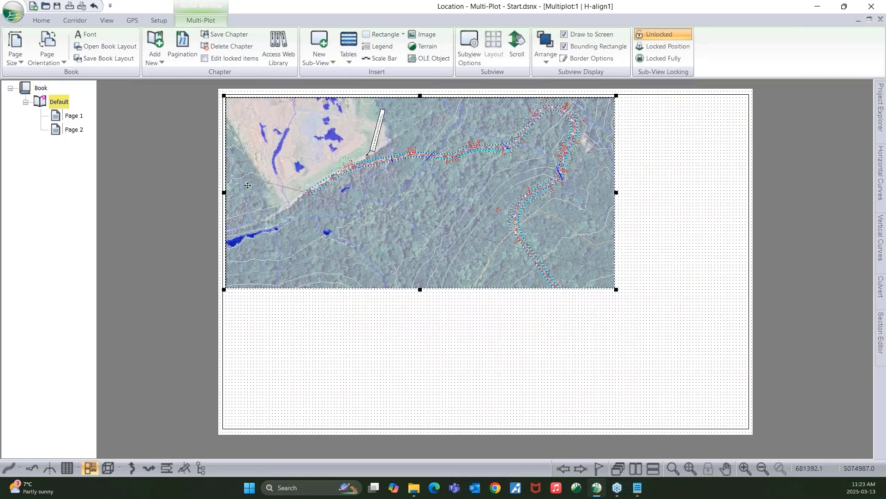
- Compare fixed and plan or profile width pagination for the Default chapter, keeping plan or profile width with 10% overlap
right_click(56, 102)
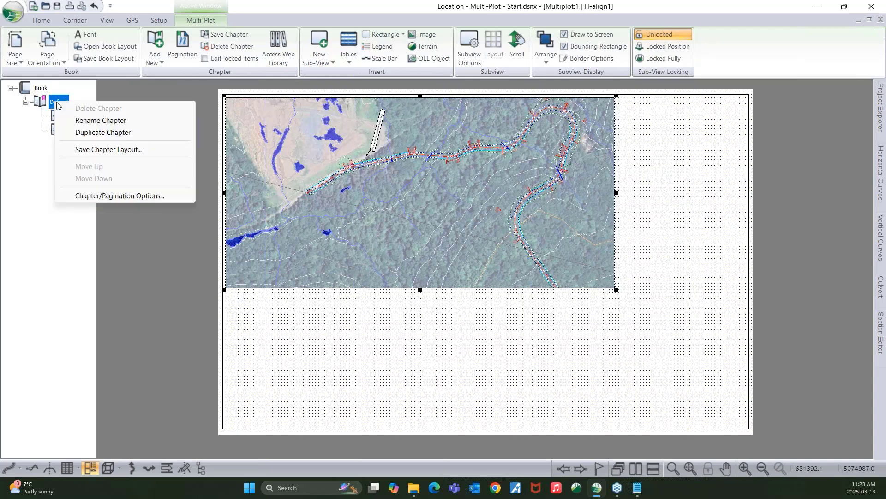
left_click(98, 196)
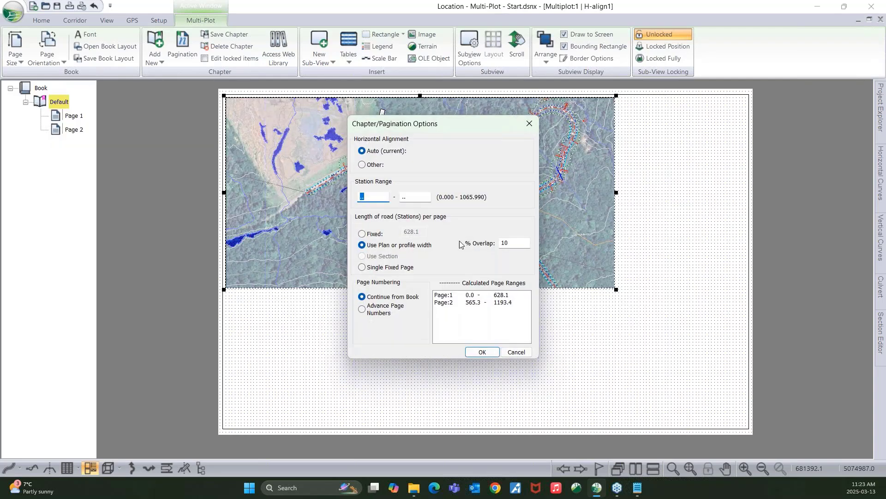
left_click(363, 234)
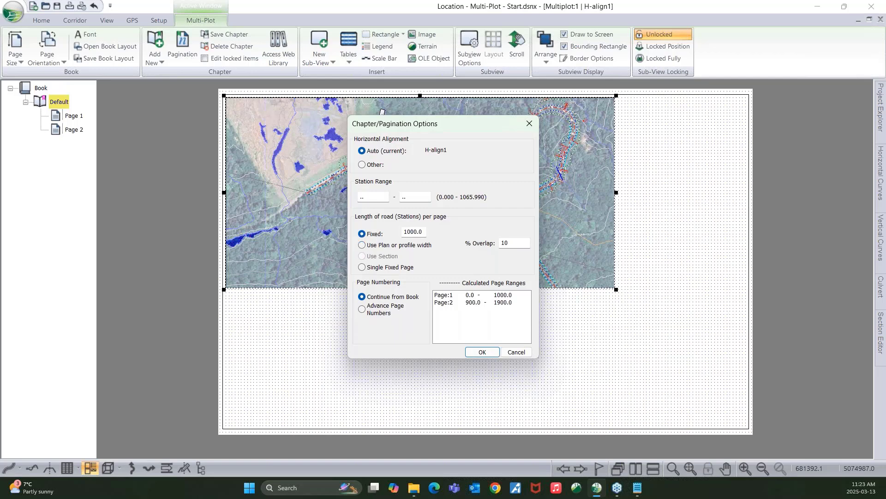
left_click(362, 245)
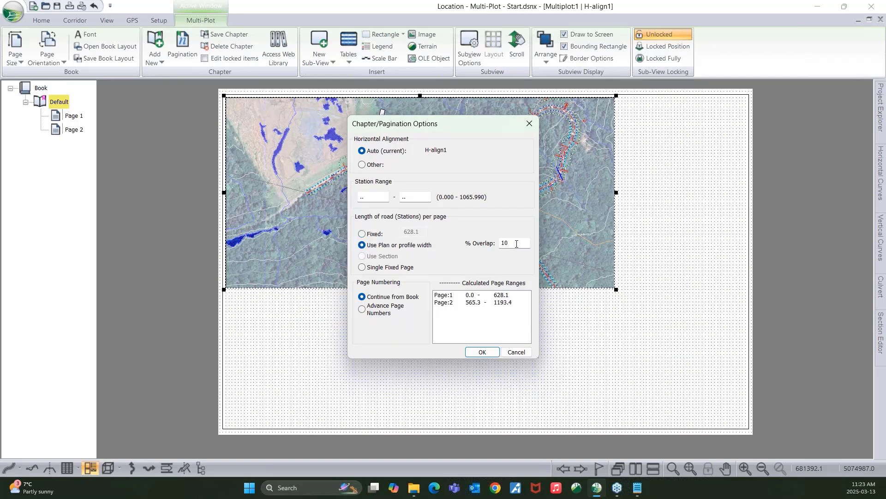
left_click(482, 352)
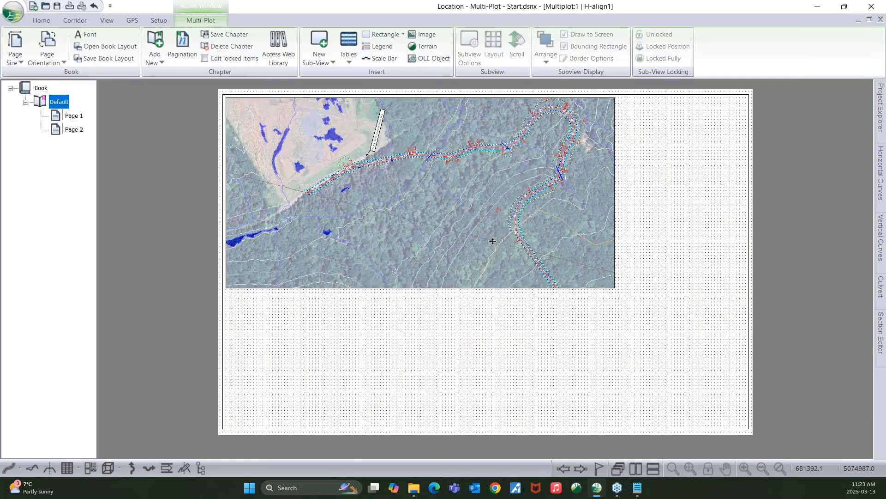
- Switch the new plan sub-view's scroll position from Auto to Station, using the option for this page only
left_click(434, 165)
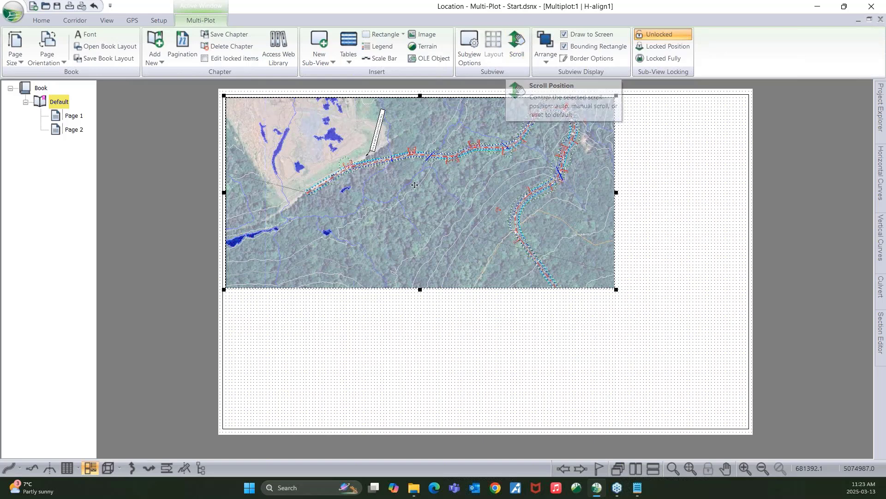
left_click(517, 55)
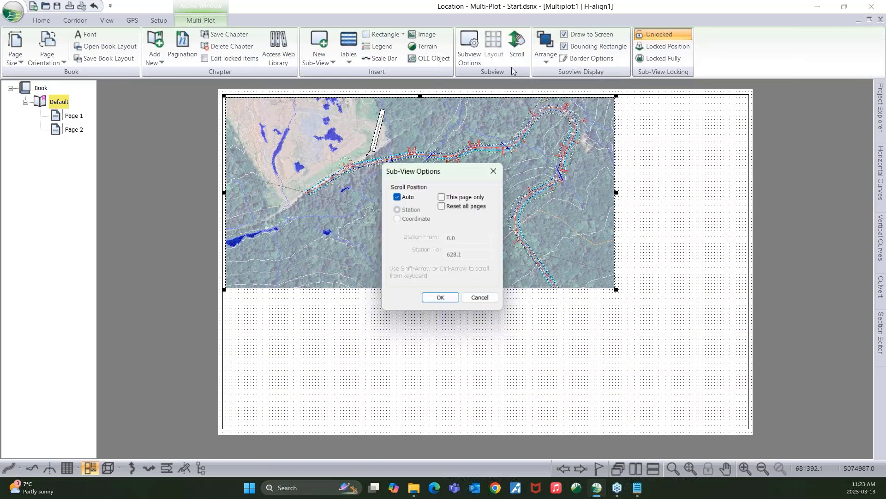
left_click(397, 197)
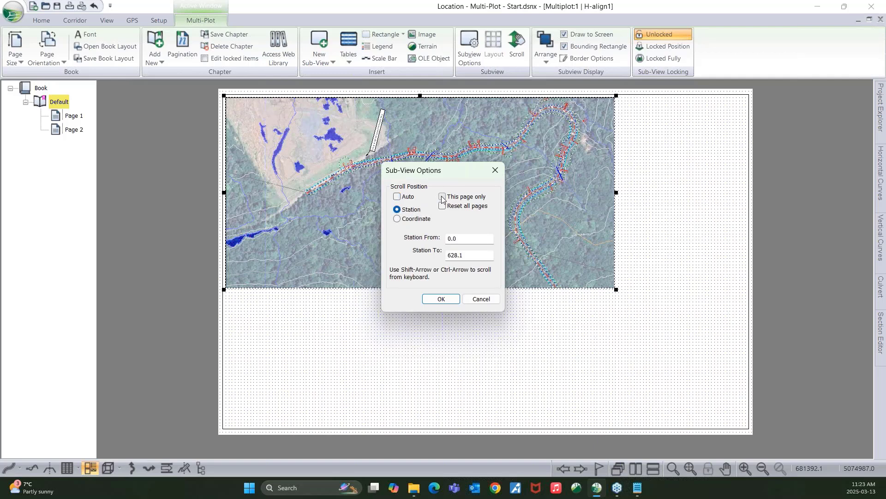
left_click(442, 197)
left_click(441, 299)
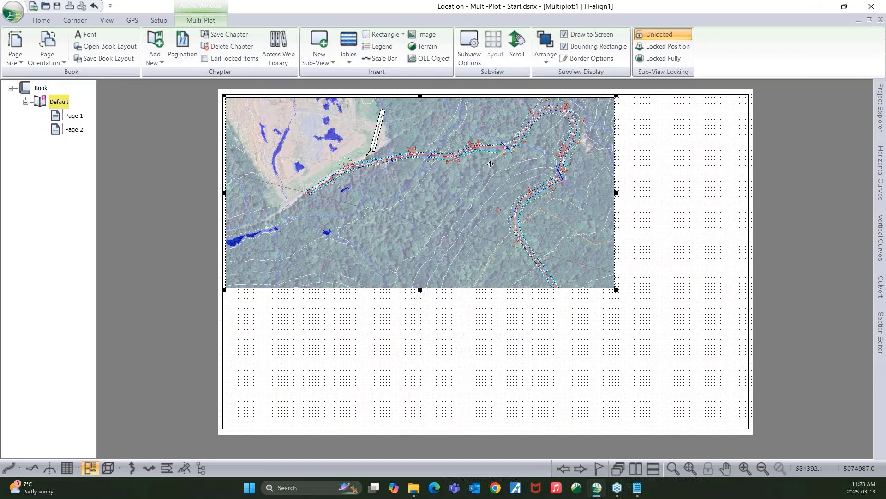
- Check the plan sub-view's scale and enlarge its frame toward the border's right side and slightly downward
double_click(507, 168)
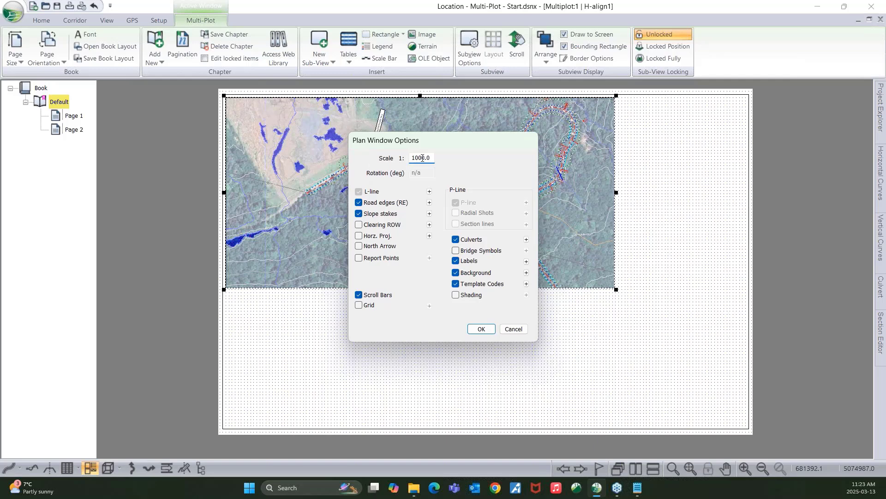
left_click(505, 329)
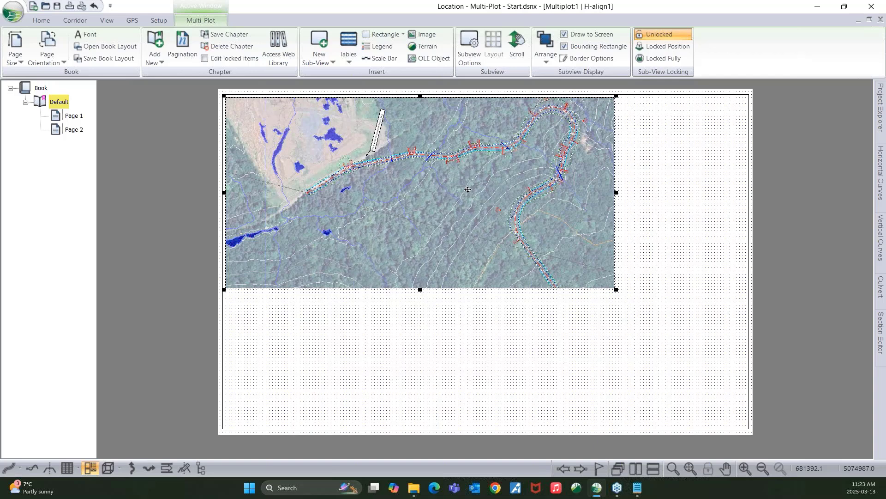
left_click_drag(617, 289, 670, 298)
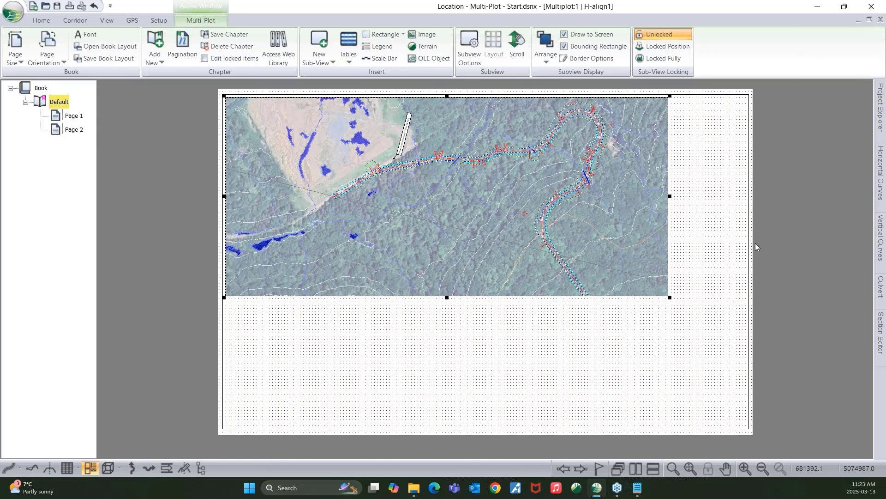
left_click(785, 200)
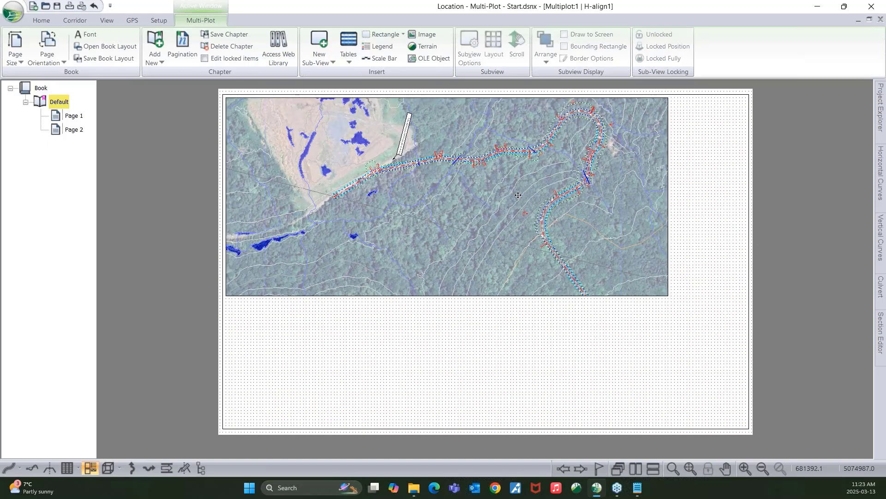
- Switch the plan sub-view to manual scrolling and shift its map content downward within the frame
left_click(518, 195)
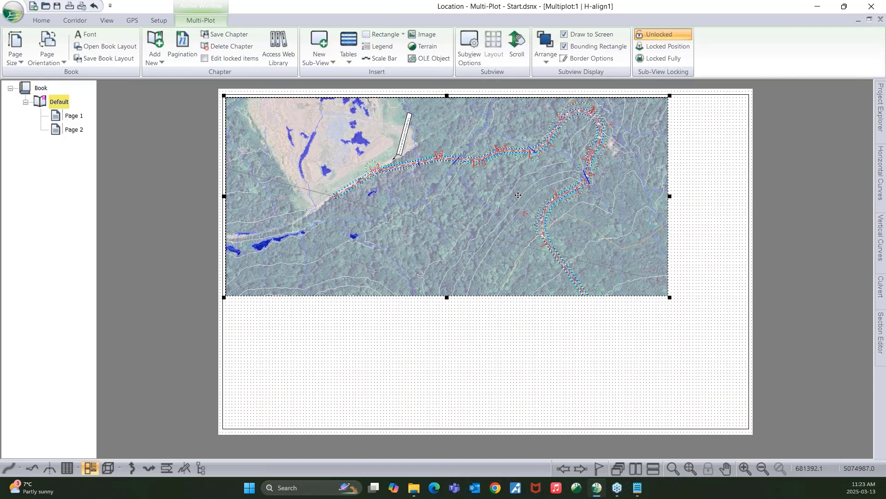
left_click(804, 195)
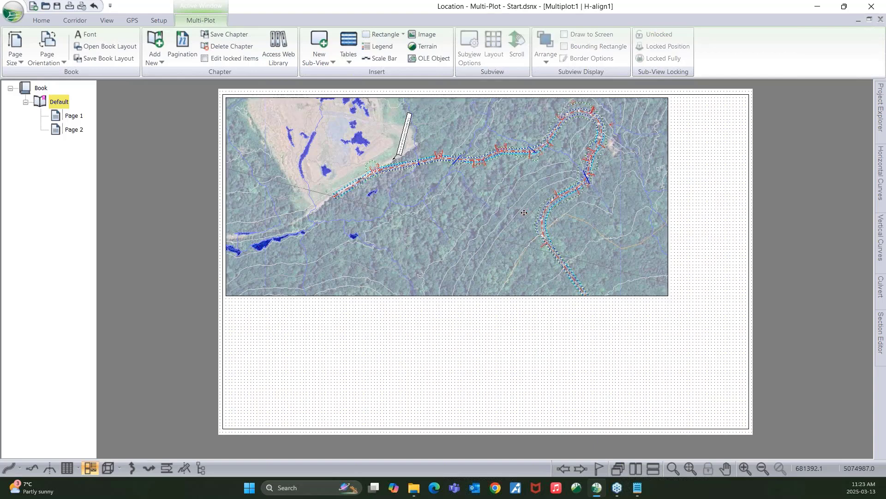
left_click(524, 213)
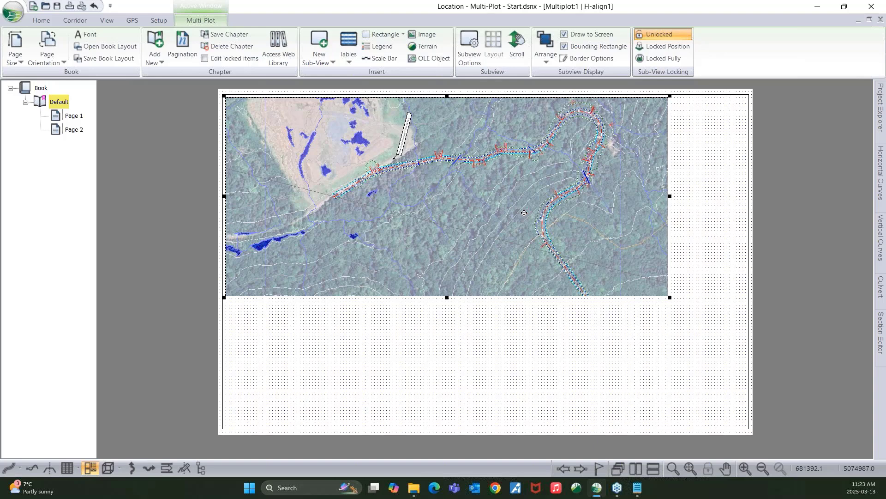
middle_click(524, 213)
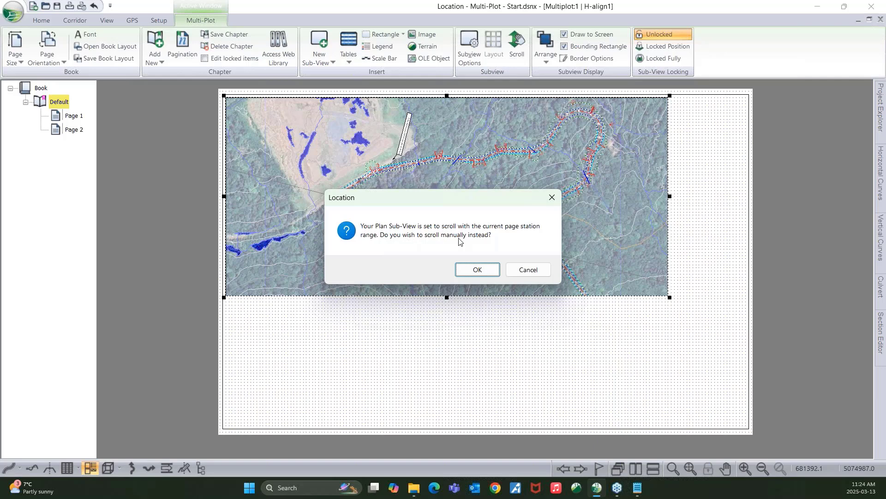
left_click(475, 270)
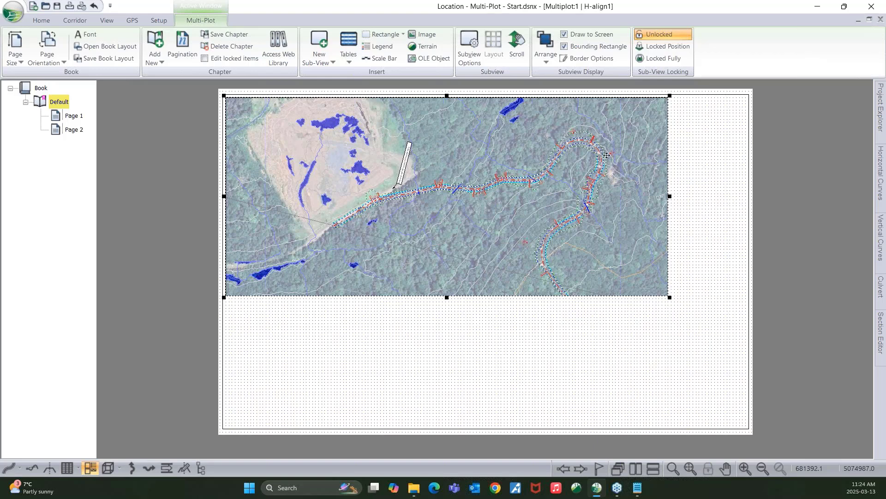
left_click(769, 155)
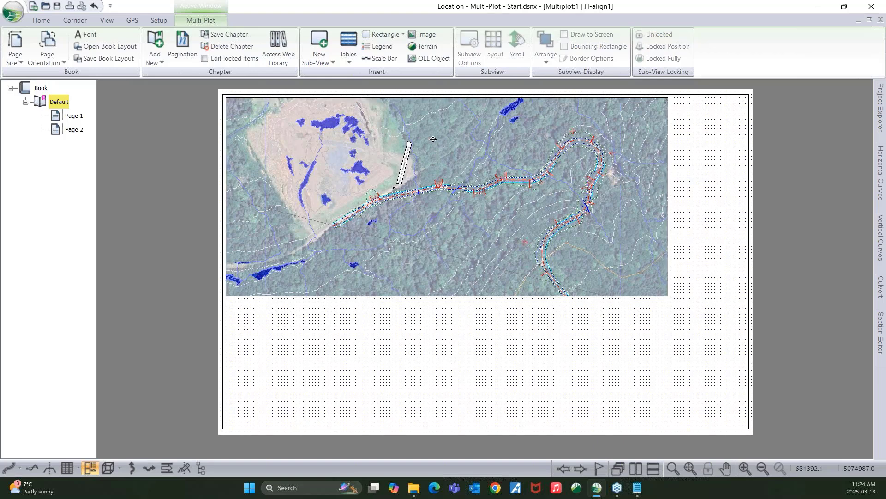
- Insert a profile sub-view directly below the plan and resize it to match the plan's width and fit within the border
left_click(325, 62)
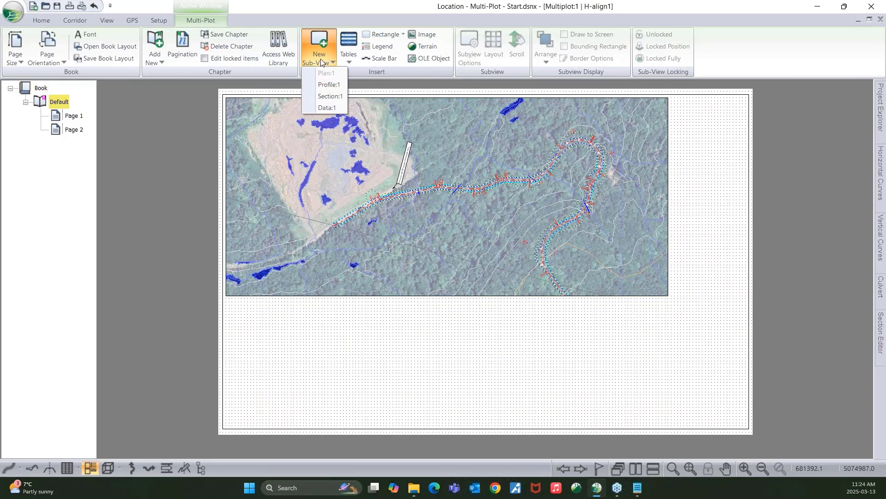
left_click(324, 86)
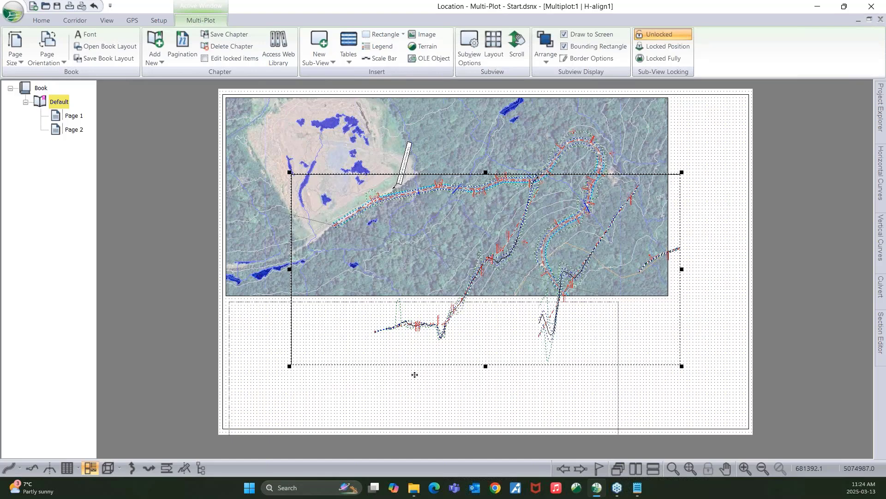
left_click_drag(480, 249, 414, 370)
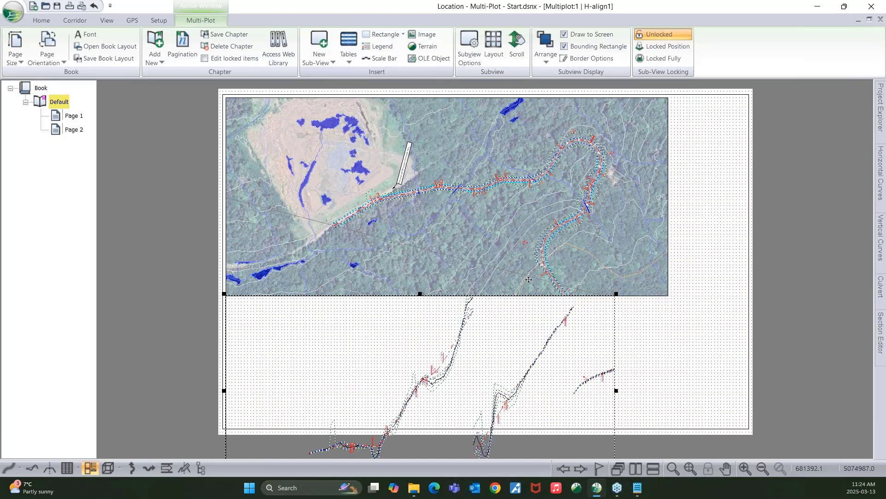
middle_click_drag(528, 279, 514, 196)
scroll(514, 196, "up", 1)
left_click_drag(610, 317, 669, 317)
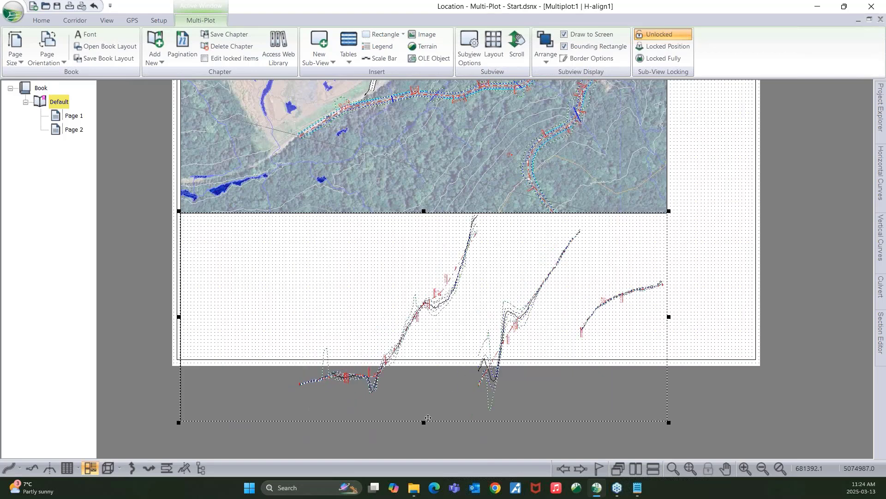
left_click_drag(424, 419, 441, 319)
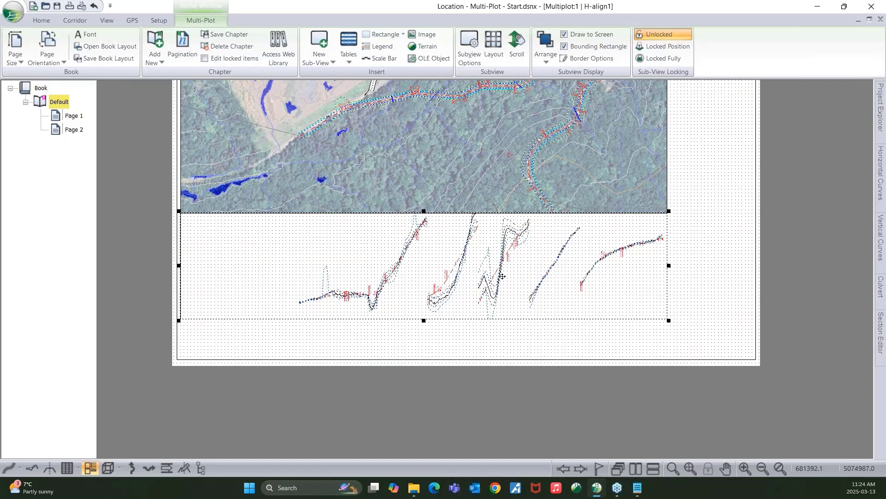
- Shorten the plan sub-view from its lower edge and move the profile sub-view up against it
middle_click_drag(481, 246, 462, 325)
scroll(452, 257, "down", 1)
left_click(439, 237)
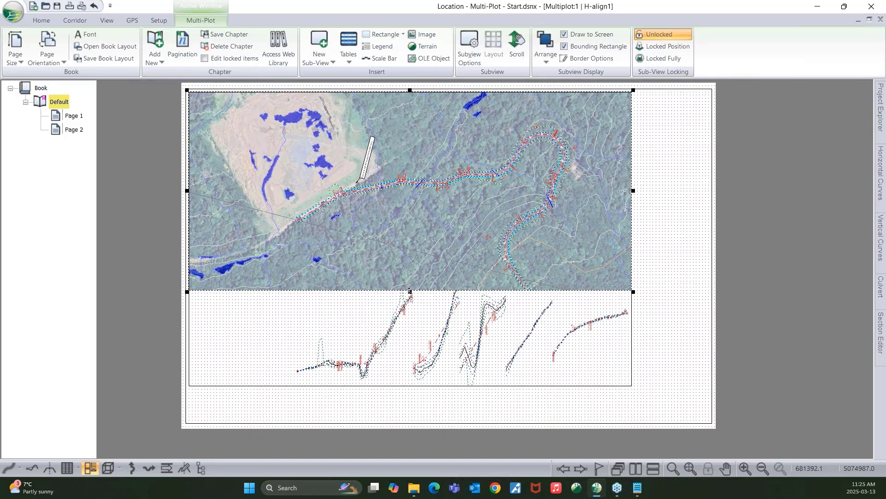
left_click_drag(409, 291, 415, 269)
left_click(415, 294)
left_click_drag(426, 303, 425, 306)
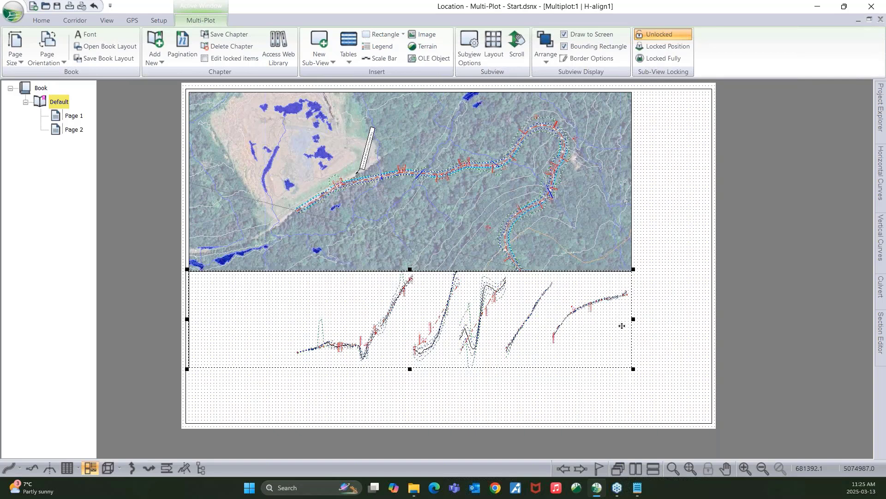
- Examine the profile sub-view's scales and display options without changing them
left_click(659, 319)
double_click(438, 306)
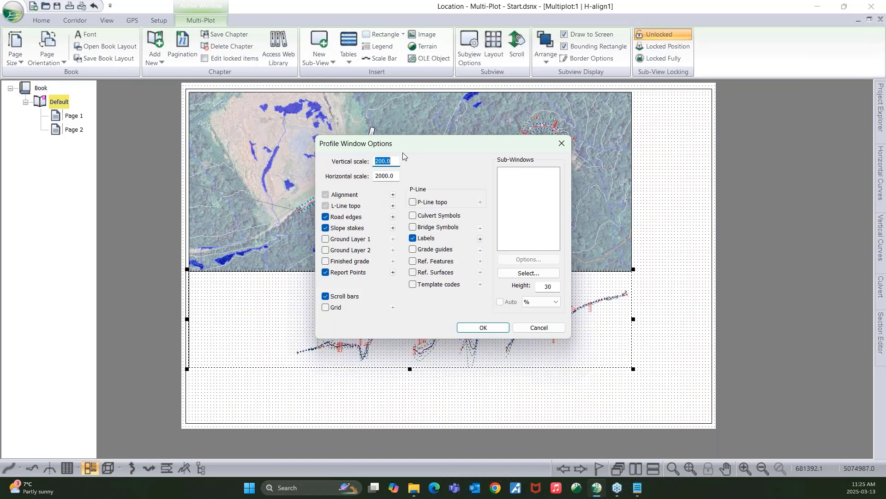
left_click_drag(406, 149, 522, 147)
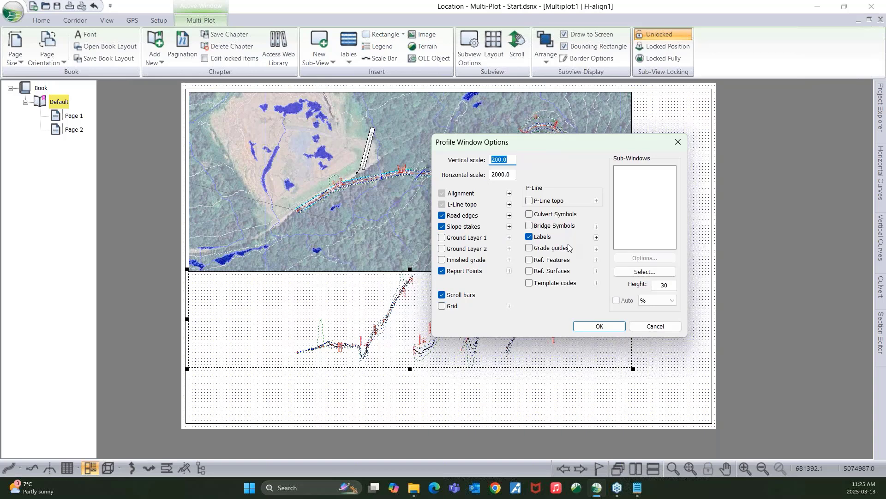
left_click(675, 148)
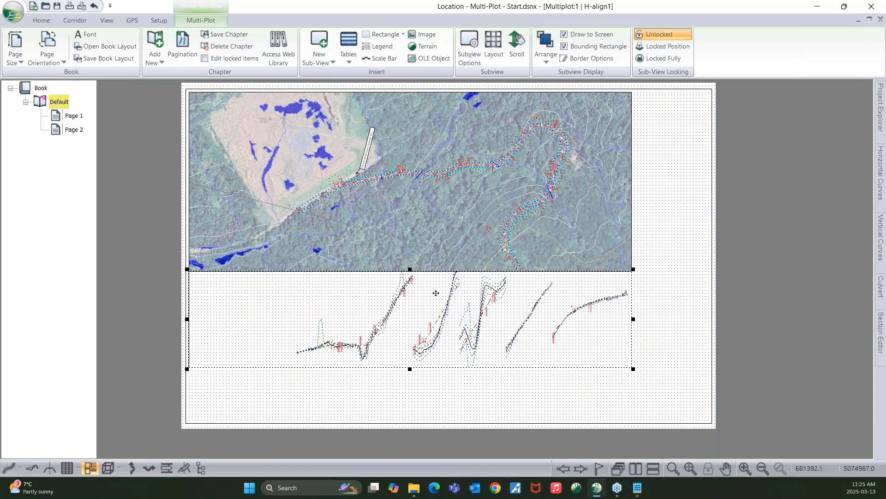
- Delete the profile sub-view, insert a fresh one directly below the plan and widen it to the plan's width
key("Delete")
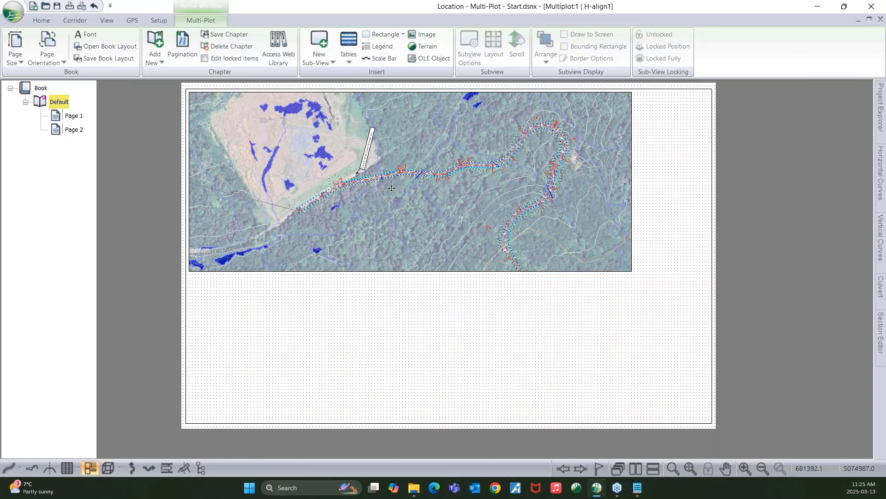
left_click(318, 65)
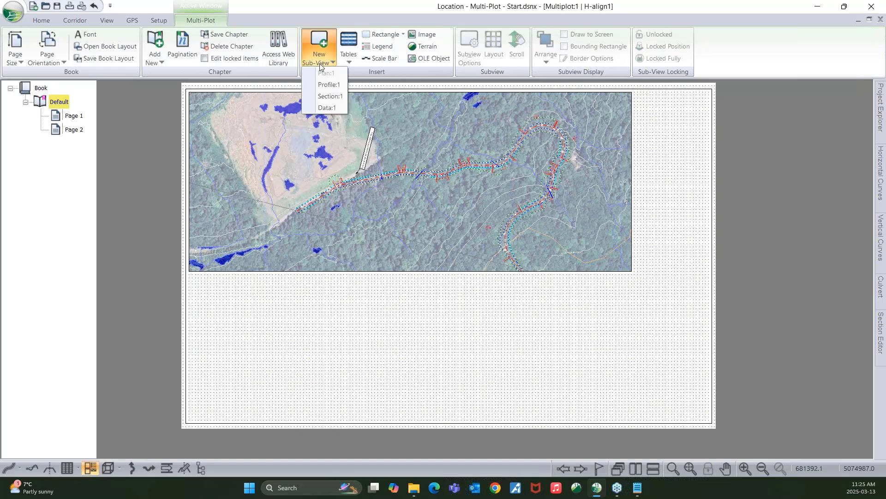
left_click(327, 85)
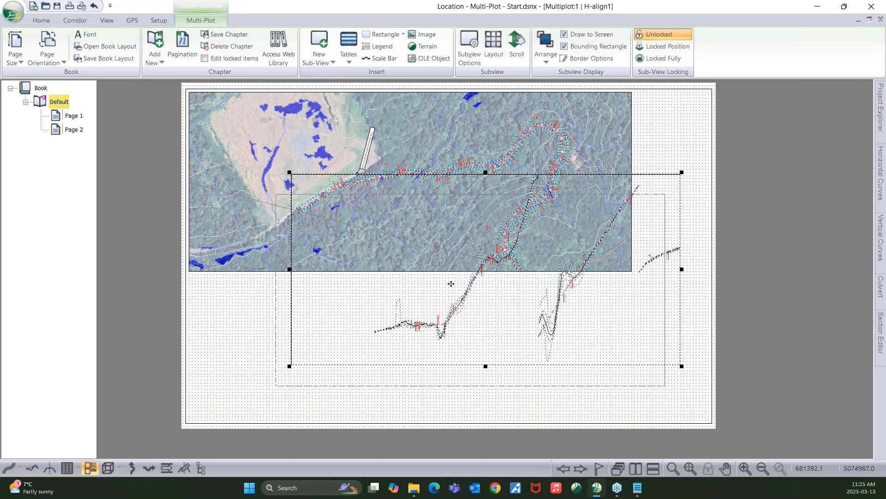
left_click_drag(389, 350, 370, 350)
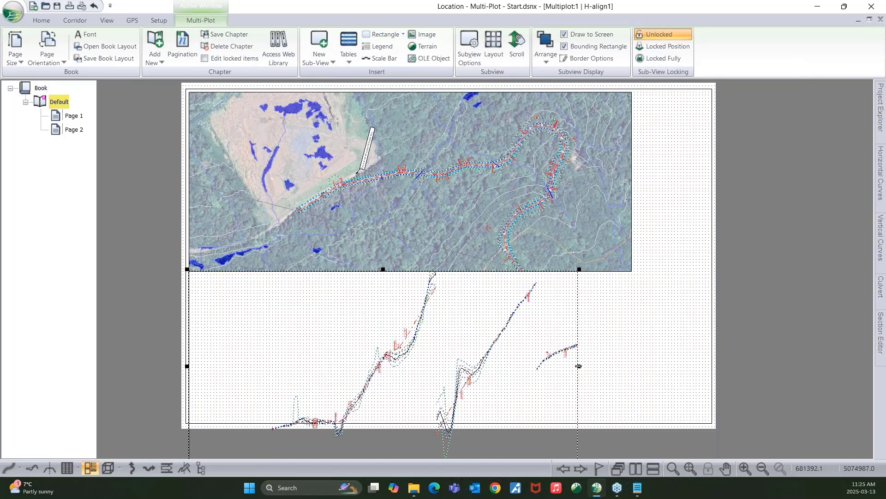
left_click_drag(578, 366, 633, 364)
- Shorten the profile sub-view from its lower edge so that it fits inside the page border
middle_click_drag(475, 327, 470, 262)
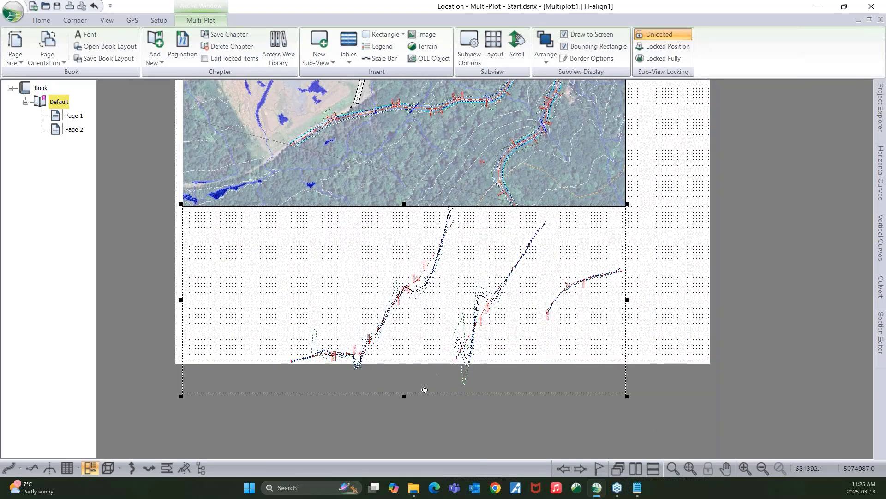
left_click_drag(405, 397, 420, 324)
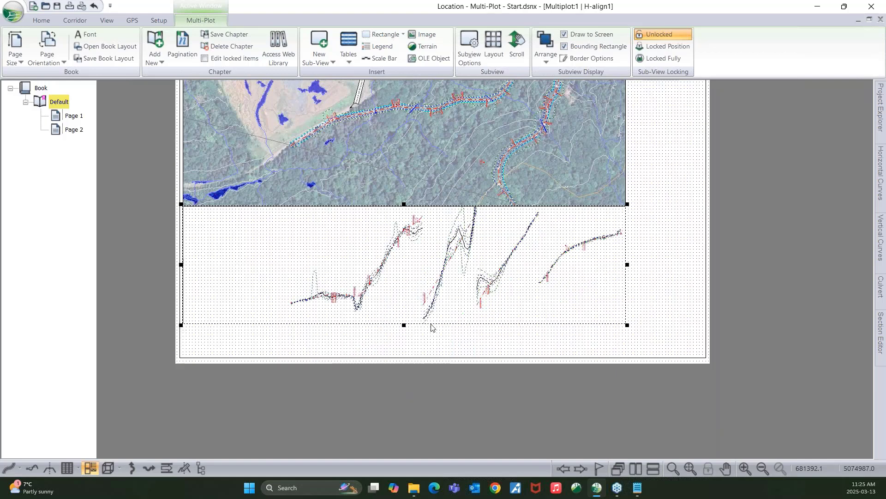
middle_click_drag(434, 251, 419, 319)
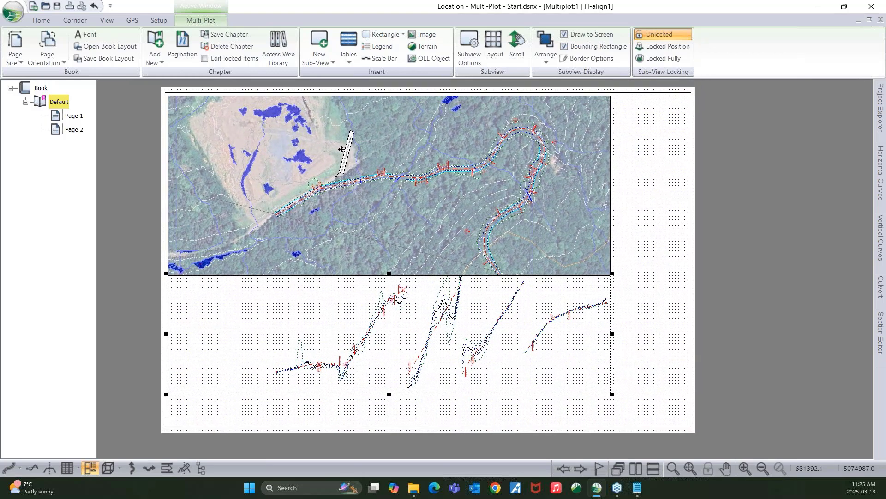
- Check the scale in the plan sub-view's options without changing anything
left_click(344, 151)
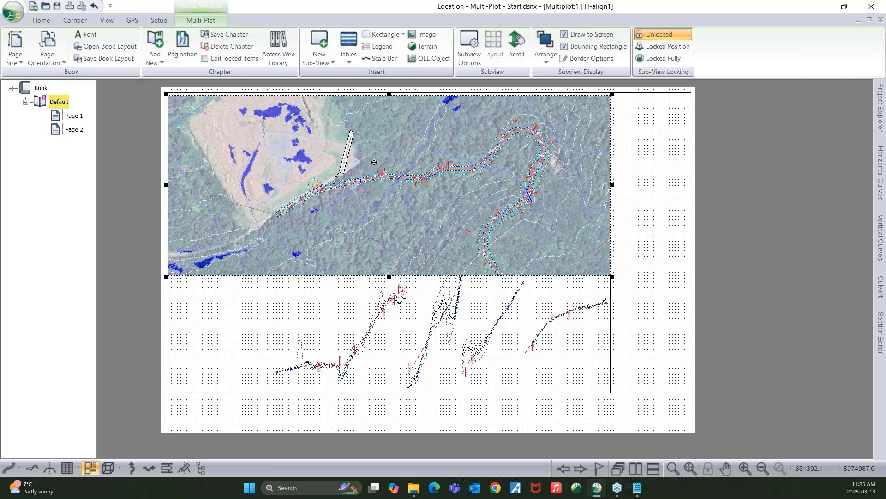
double_click(374, 162)
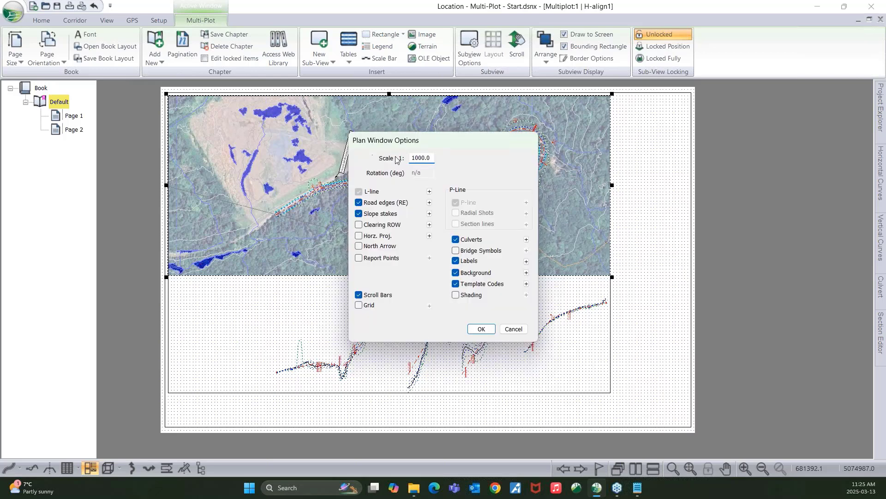
left_click(513, 329)
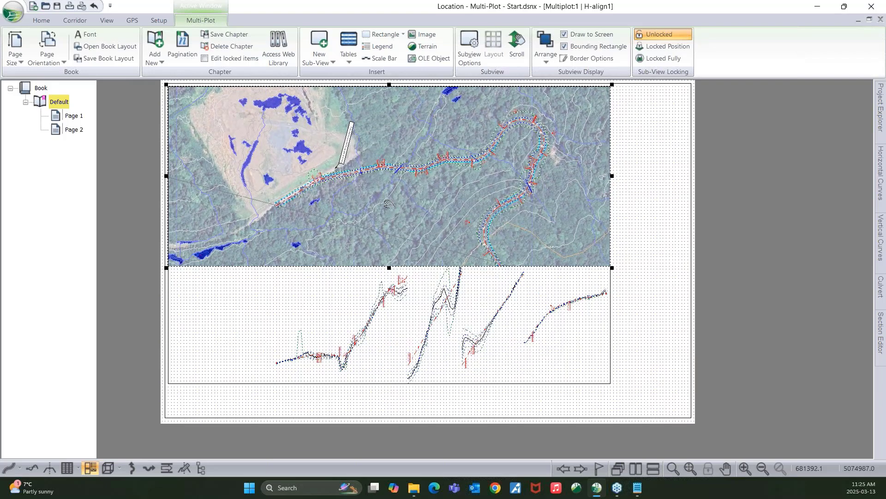
scroll(388, 215, "down", 1)
- Set both the vertical and horizontal scales of the profile sub-view to 1000
left_click(350, 303)
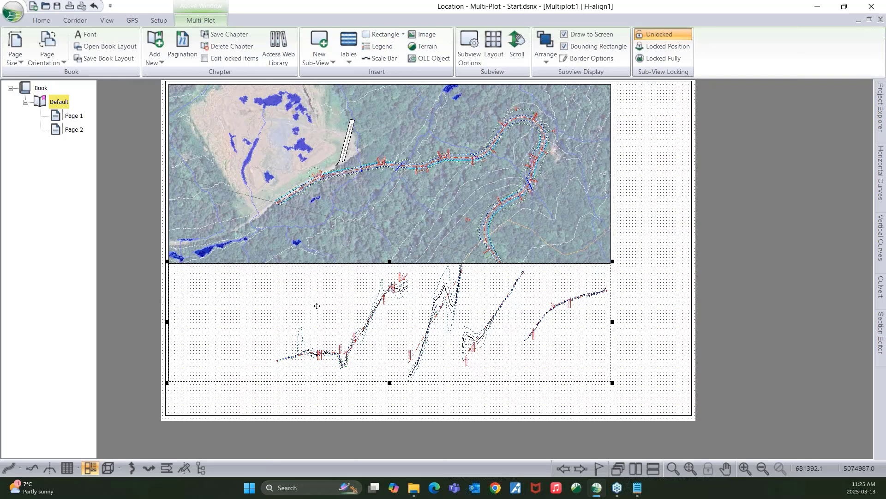
double_click(331, 305)
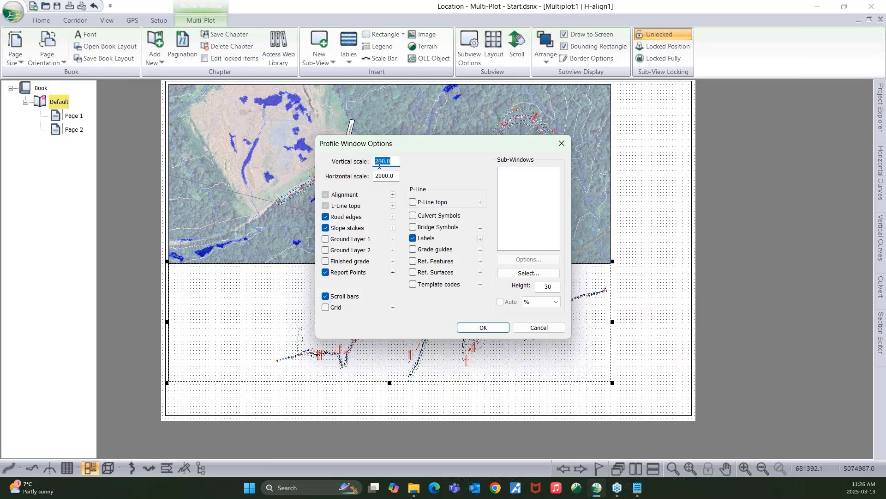
key("Tab")
type("1")
left_click_drag(392, 163, 376, 164)
type("1")
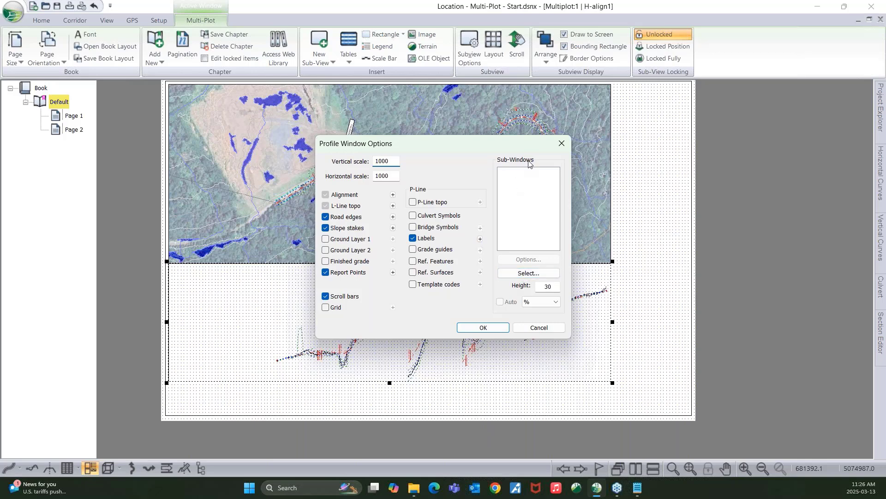
- Add Mass Haul to the sub-windows displayed with the profile
left_click(528, 276)
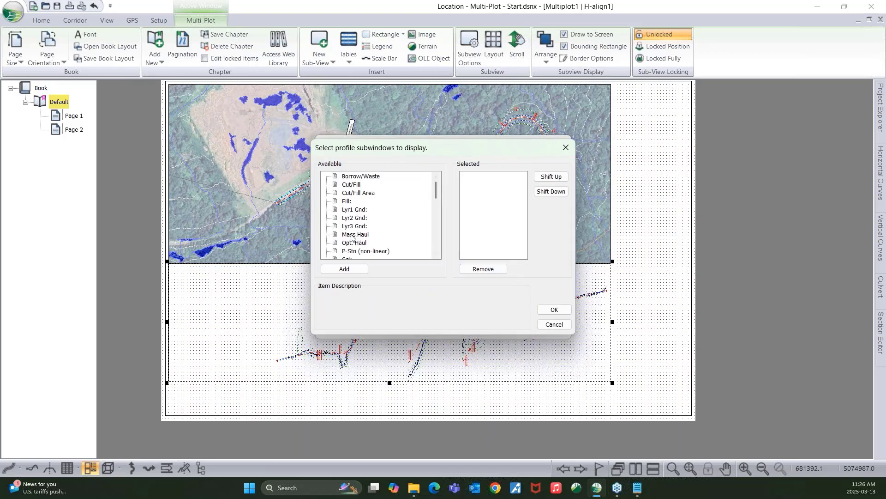
double_click(353, 234)
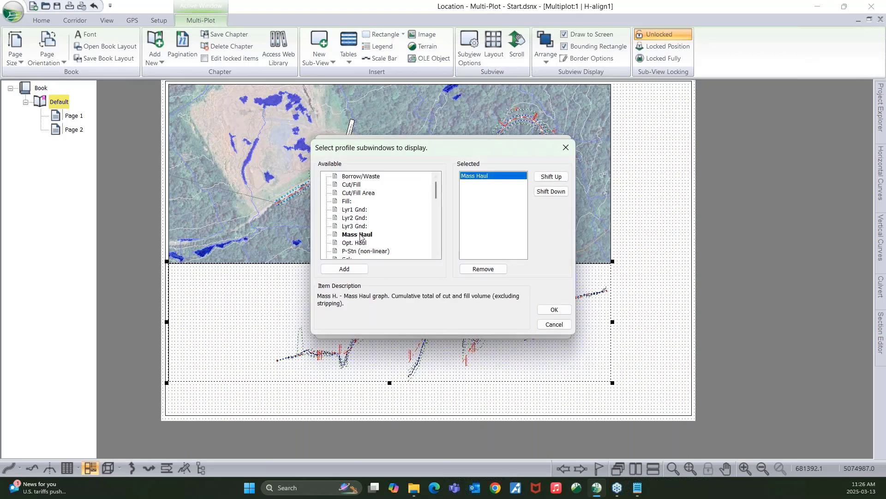
left_click(359, 235)
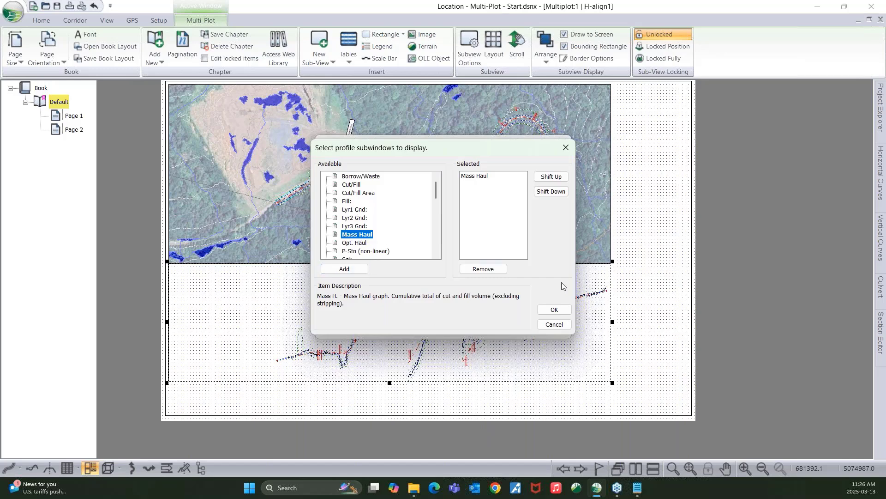
left_click(554, 309)
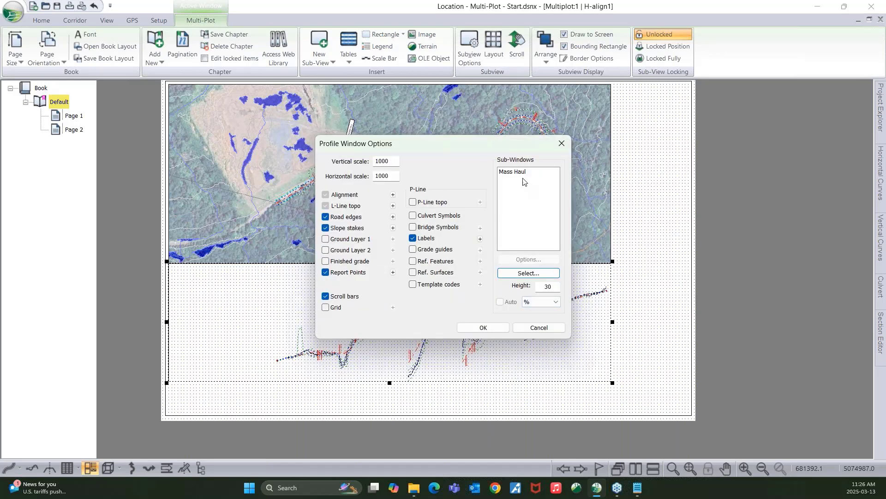
- Enable Free Haul, Over Haul and Waste for the Mass Haul graphic and apply the profile options
left_click(511, 175)
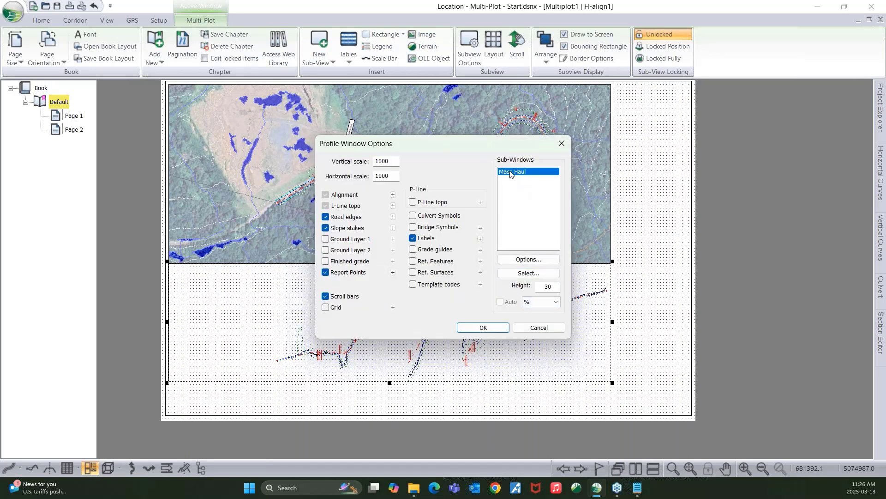
left_click(518, 261)
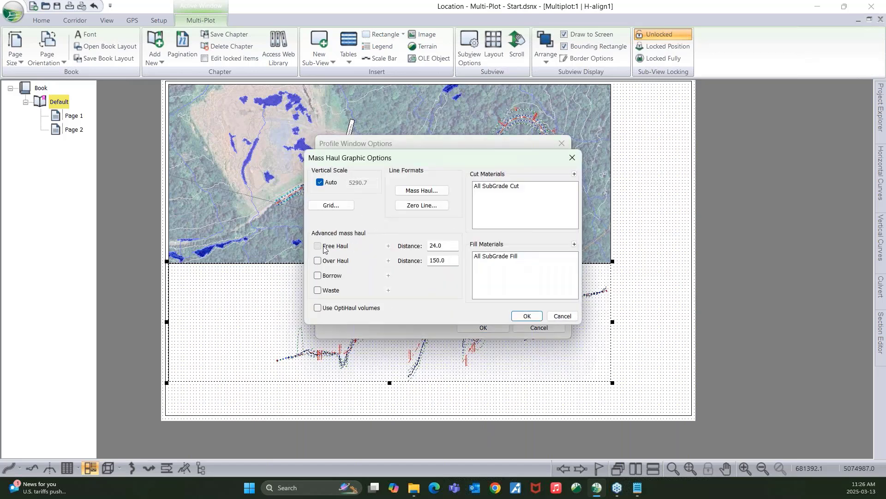
left_click(323, 248)
left_click(321, 262)
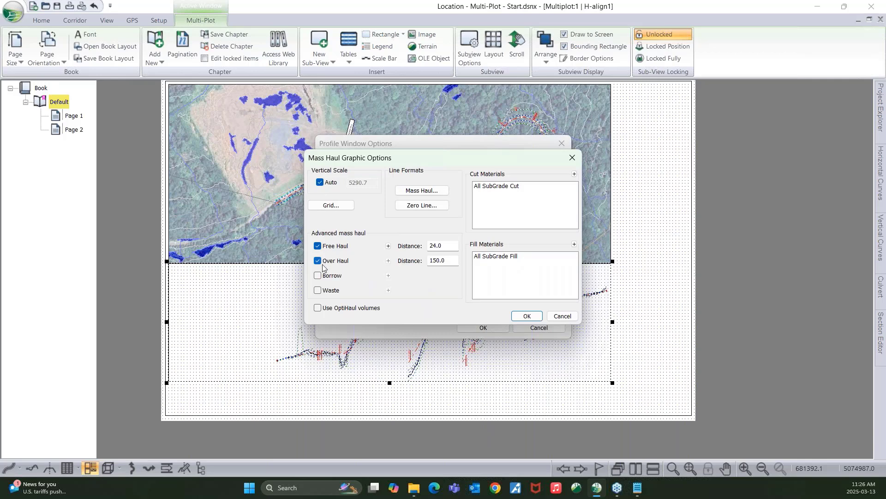
left_click(319, 291)
left_click(522, 317)
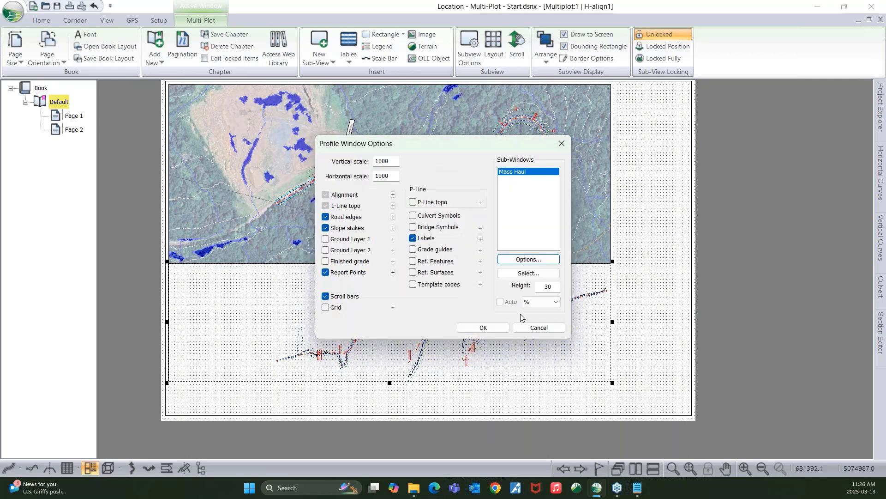
left_click(478, 327)
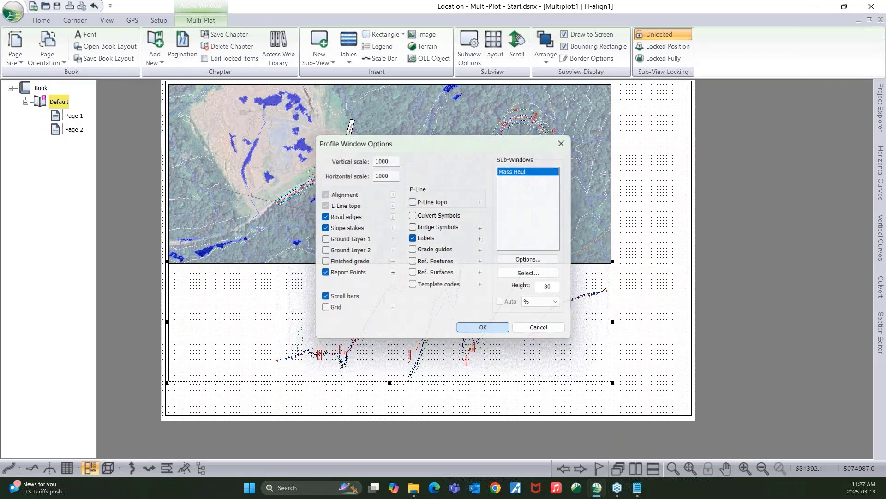
left_click(650, 275)
mouse_move(624, 298)
middle_mouse_down()
mouse_move(624, 306)
mouse_move(619, 284)
middle_mouse_up()
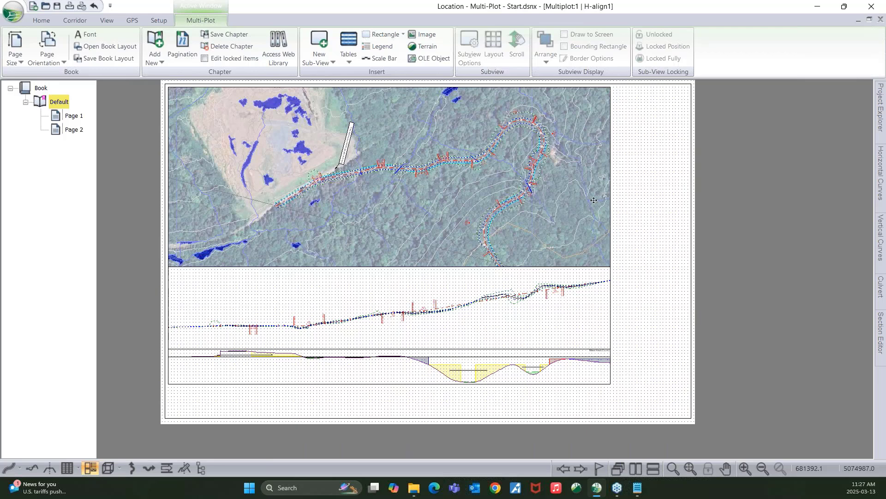
mouse_move(572, 204)
middle_mouse_down()
mouse_move(540, 209)
mouse_move(568, 208)
middle_mouse_up()
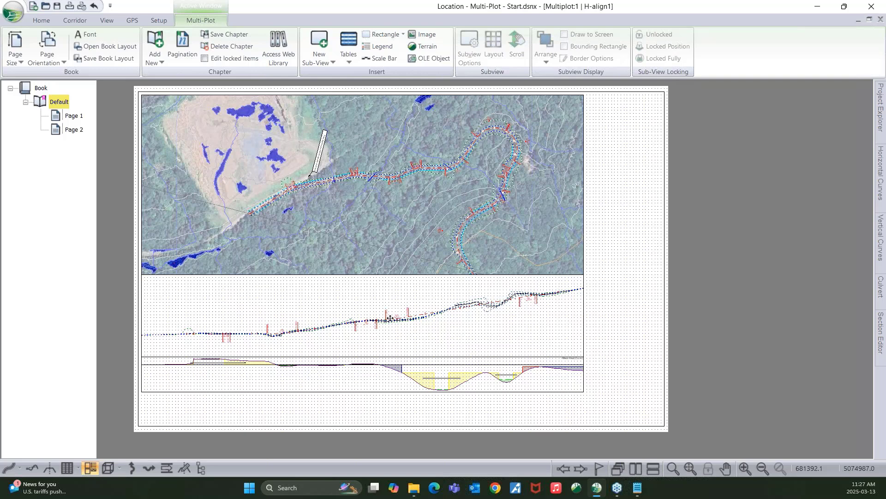
- Insert a legend on the page and set its number of columns to 1
left_click(379, 47)
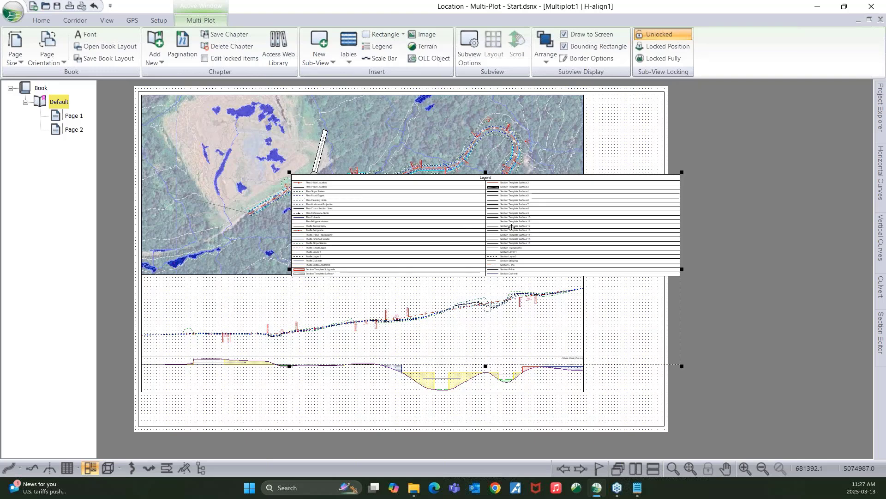
double_click(474, 218)
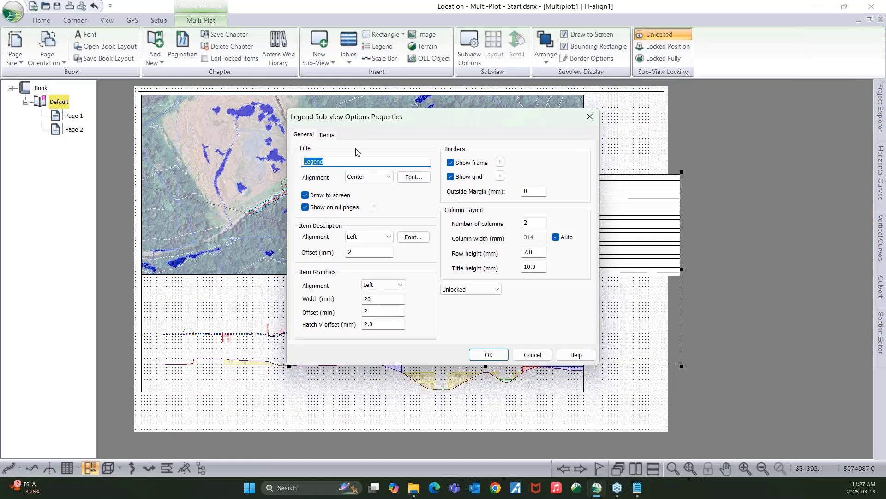
double_click(526, 223)
left_click_drag(489, 118, 325, 119)
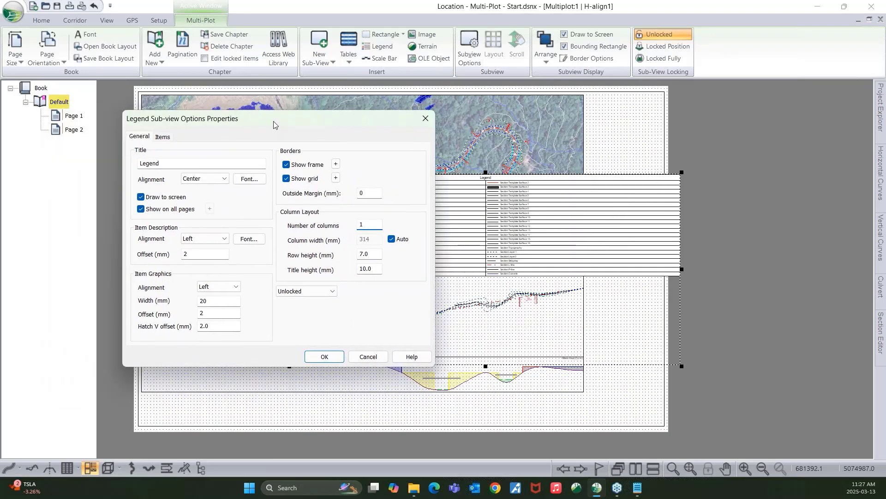
left_click_drag(274, 124, 319, 121)
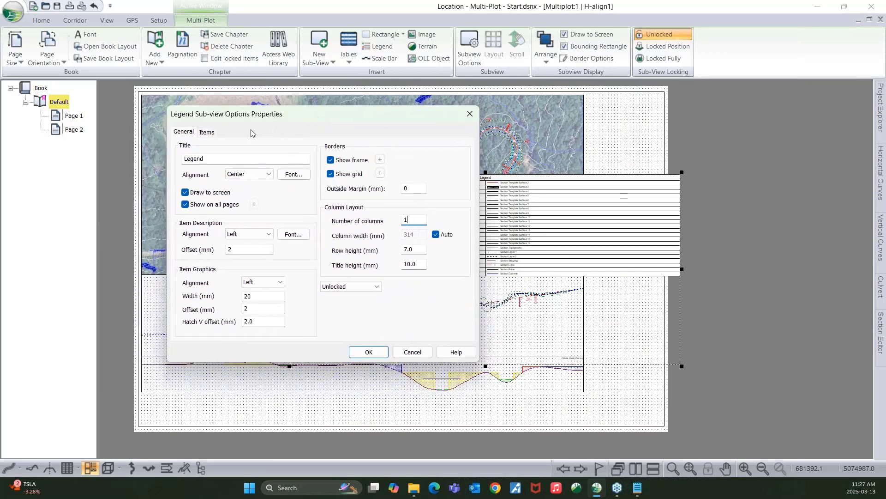
- Remove all the section items, from the first Section Template entry to the end of the list, from the legend
left_click(207, 133)
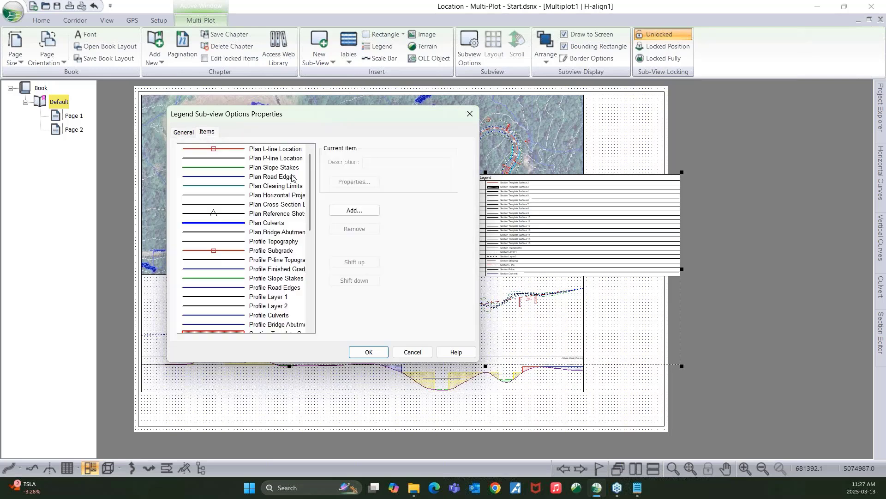
left_click_drag(312, 183, 315, 245)
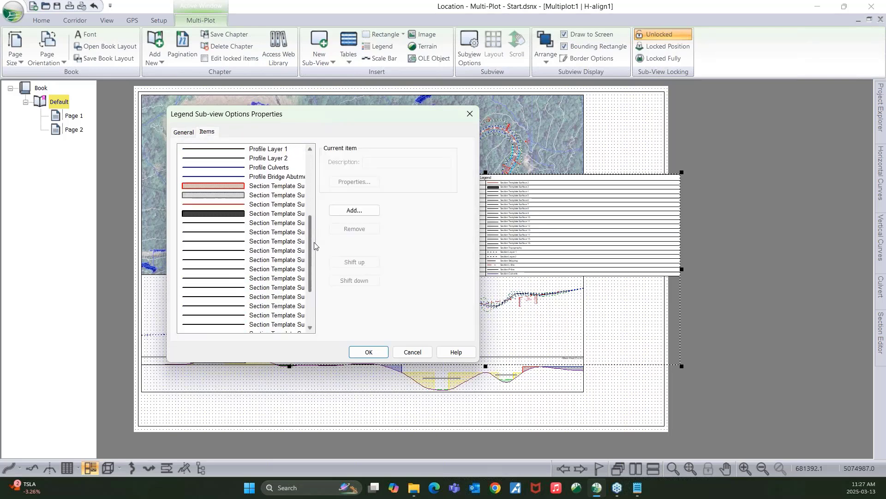
left_click(264, 186)
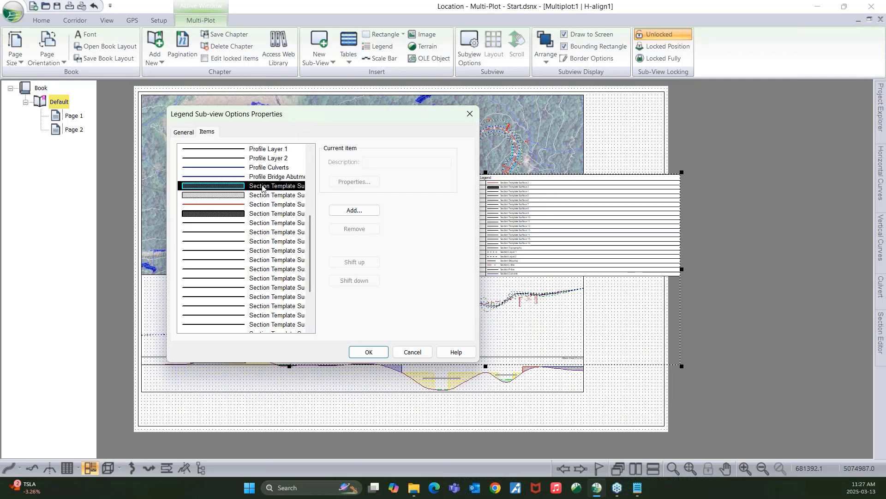
left_click_drag(263, 186, 289, 333)
scroll(273, 217, "up", 2)
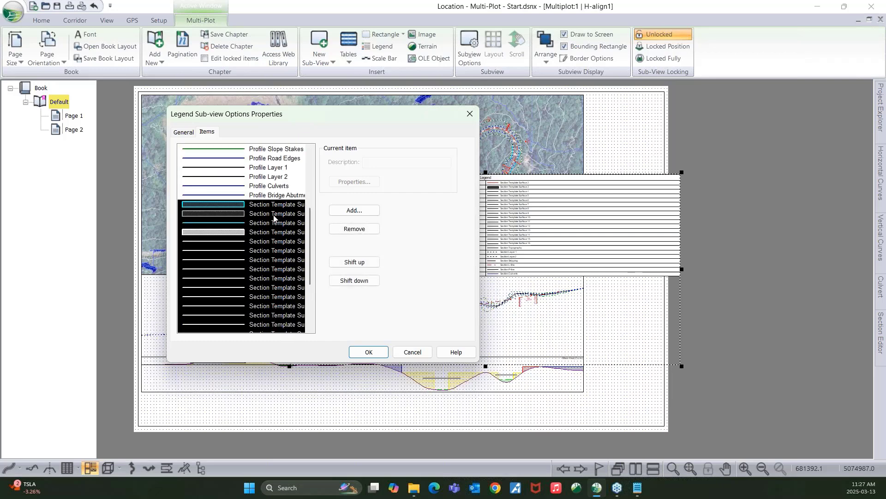
left_click(354, 228)
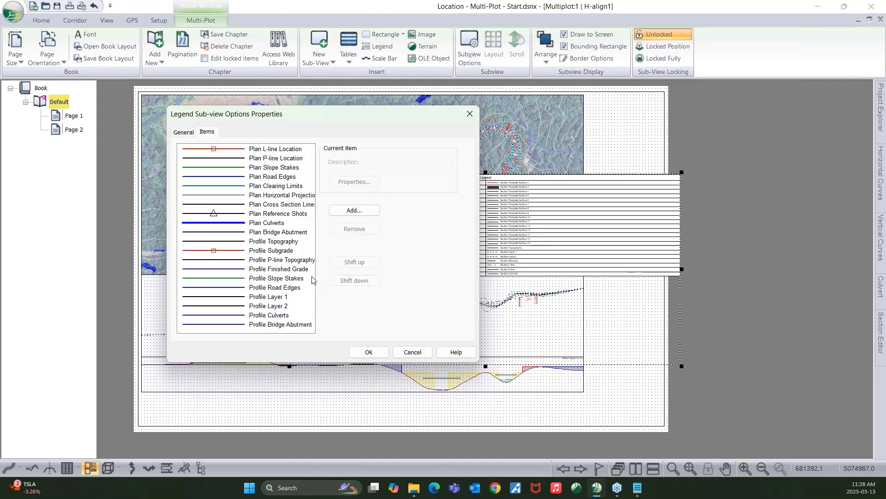
- Remove the Profile Bridge Abutment item from the legend
left_click_drag(310, 118, 540, 118)
left_click(500, 325)
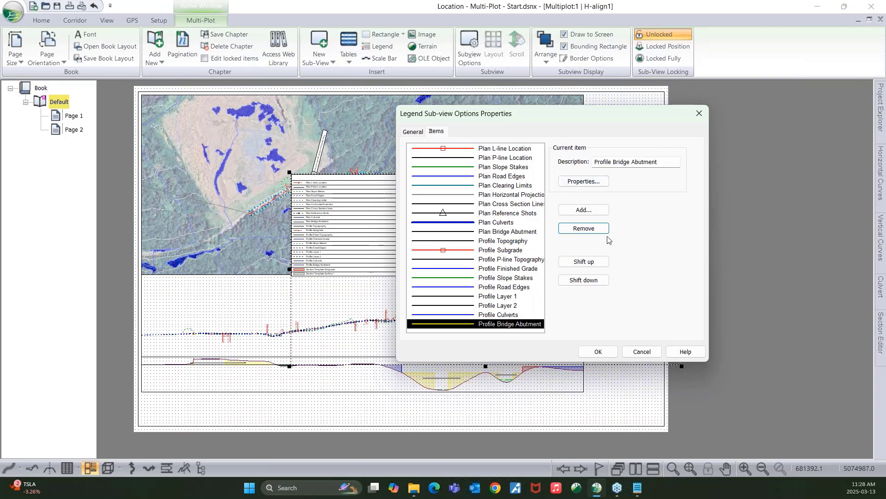
left_click(593, 231)
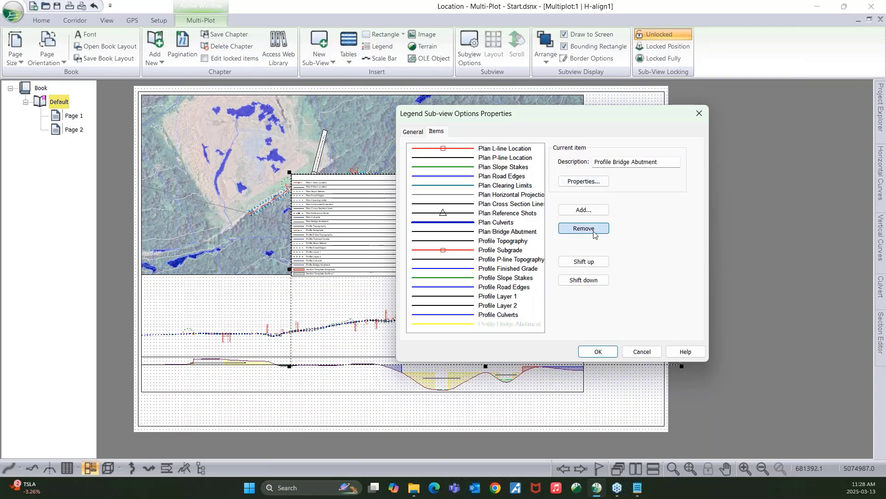
- Remove the Plan Bridge Abutment item from the legend and apply the legend options
left_click(485, 232)
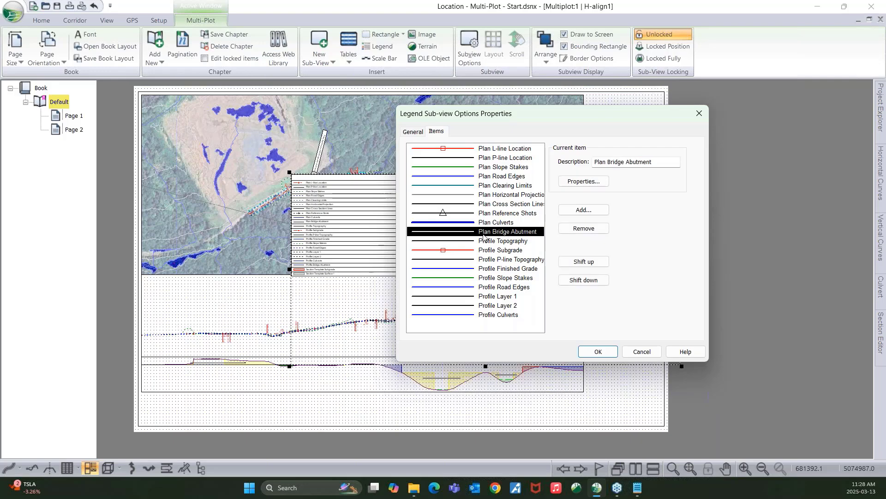
left_click(583, 231)
left_click(601, 351)
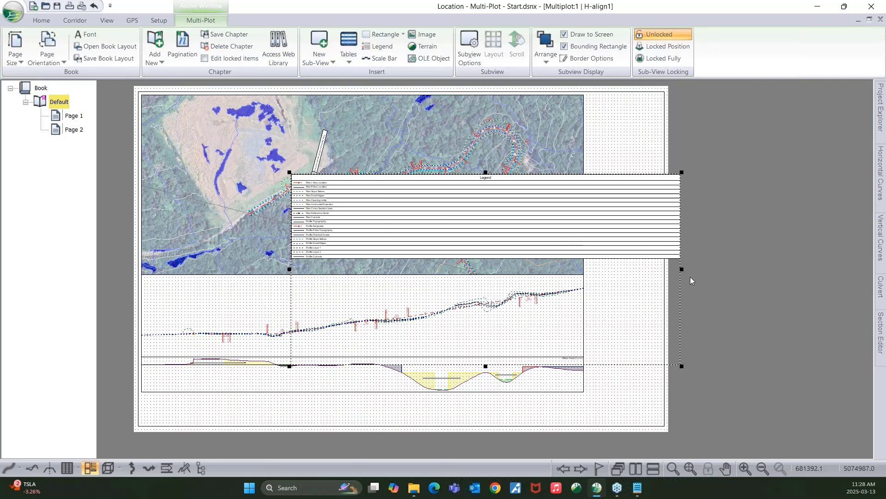
- Narrow the legend, place it in the blank strip beside the plan view at the page's upper corner, and shorten its frame to fit the items
left_click_drag(682, 268, 388, 246)
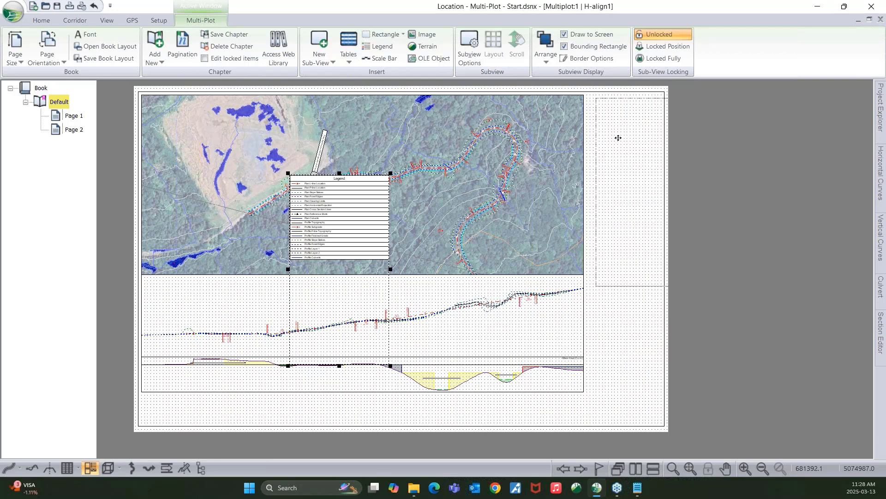
left_click_drag(618, 137, 590, 188)
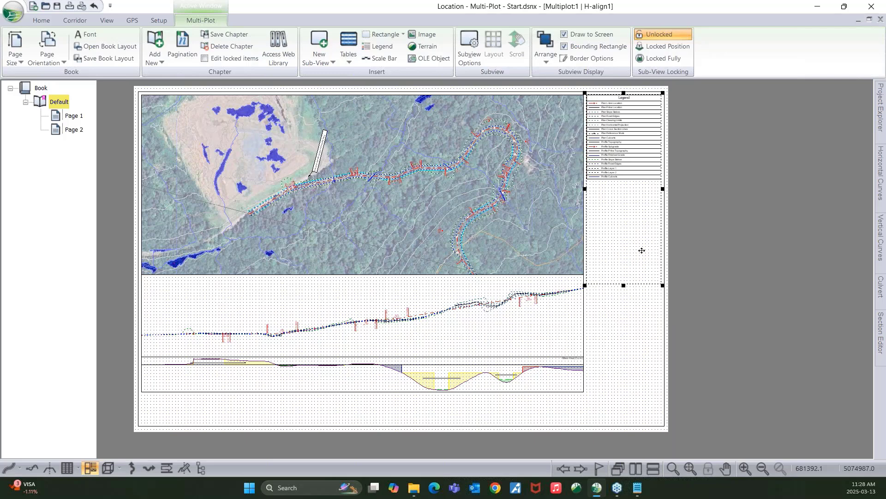
left_click_drag(623, 285, 636, 186)
scroll(637, 159, "up", 2)
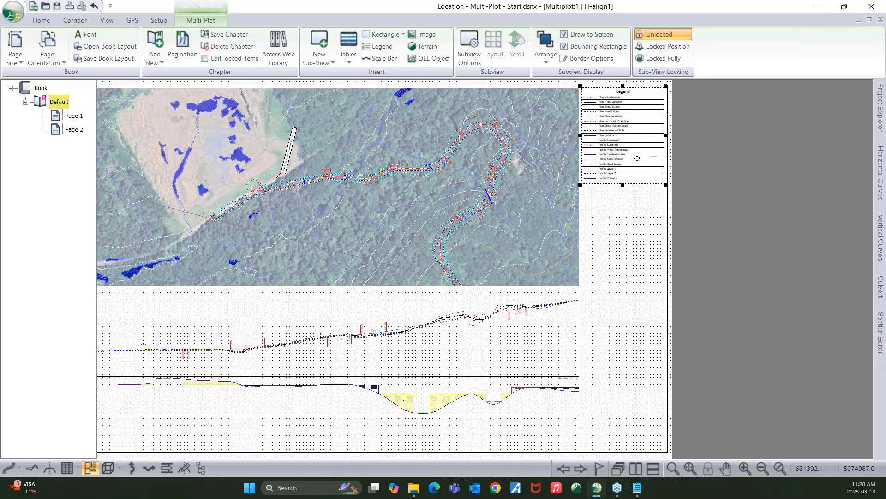
scroll(636, 159, "up", 2)
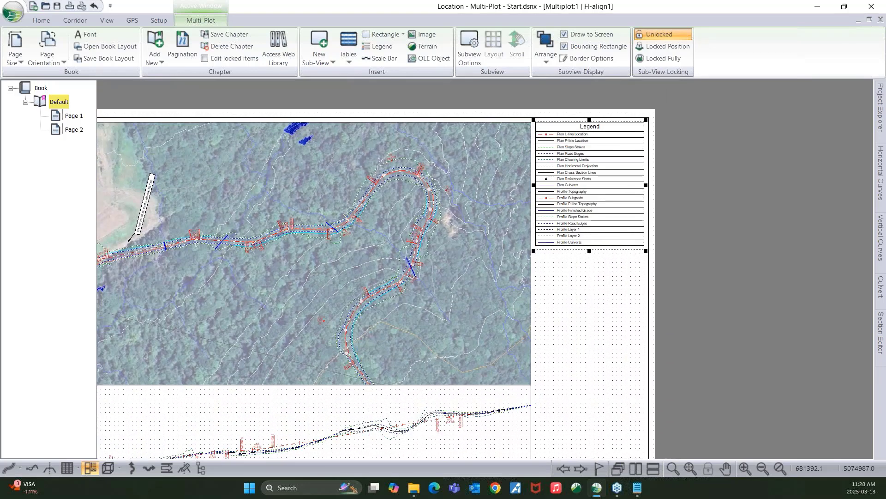
middle_click_drag(609, 200, 602, 227)
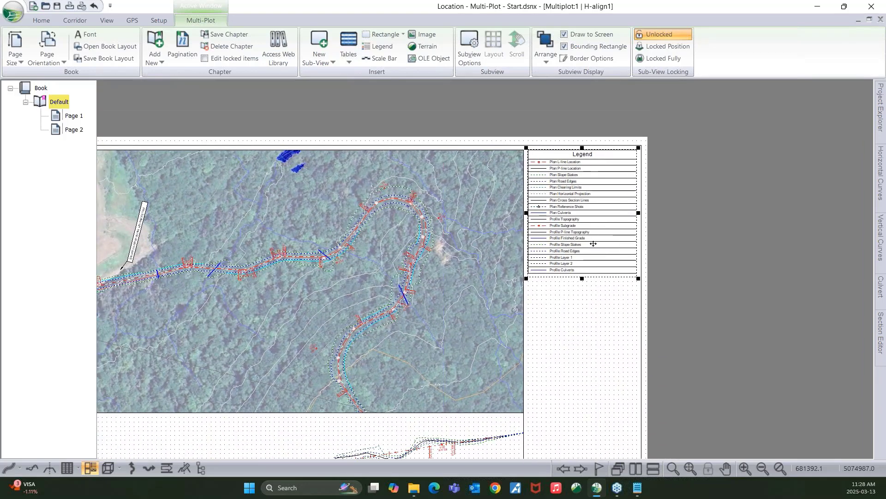
scroll(593, 244, "up", 1)
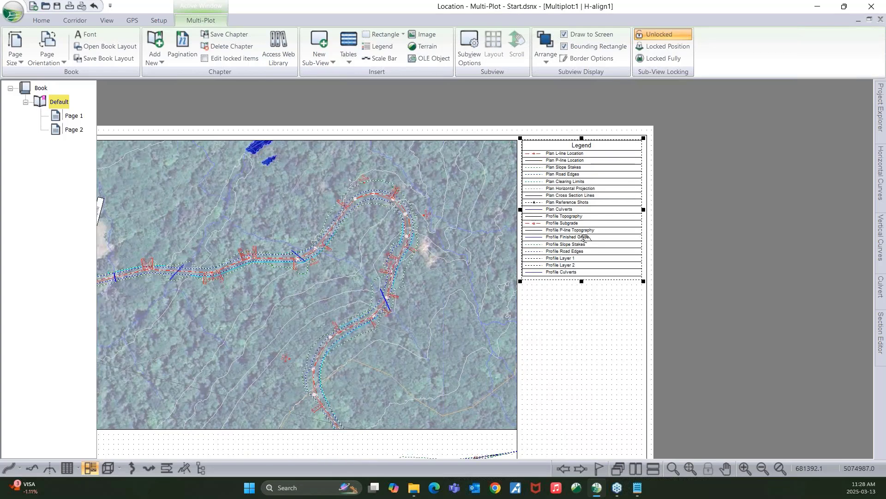
scroll(587, 238, "down", 1)
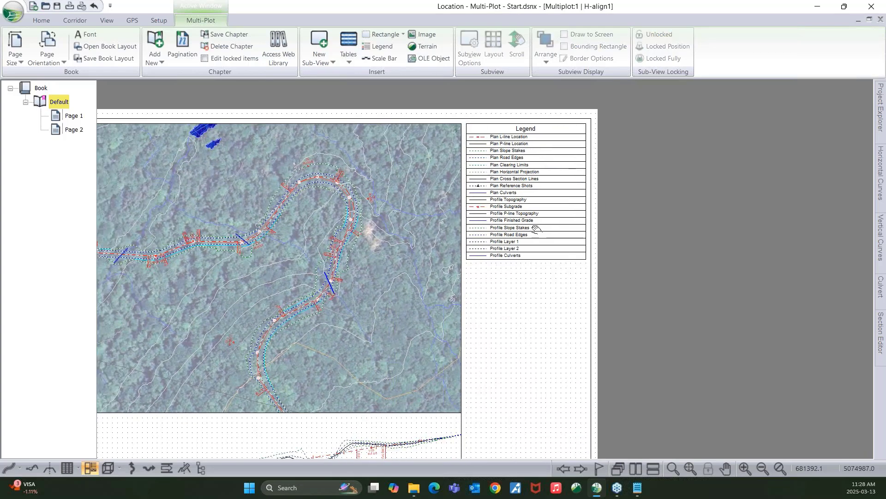
middle_click_drag(535, 230, 510, 192)
scroll(516, 228, "up", 1)
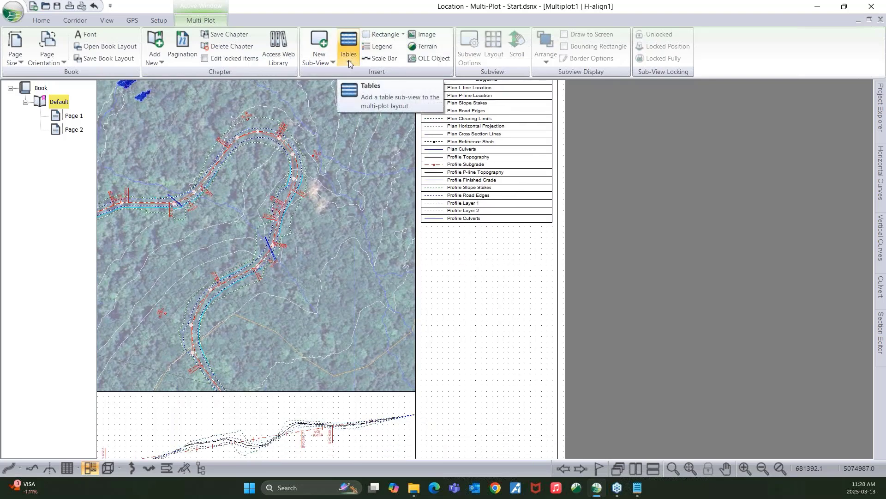
- Delete the legend beside the plan view from the page
left_click(349, 63)
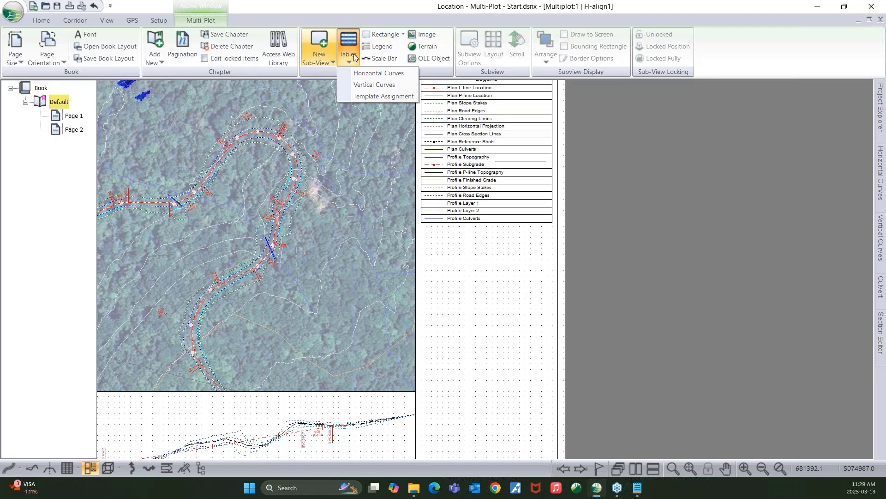
left_click(494, 268)
middle_click_drag(501, 262, 497, 293)
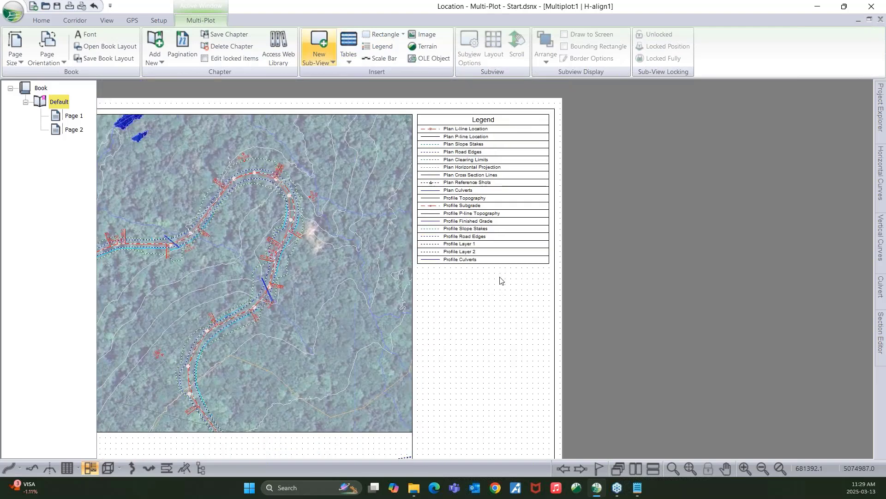
left_click(473, 175)
key("Delete")
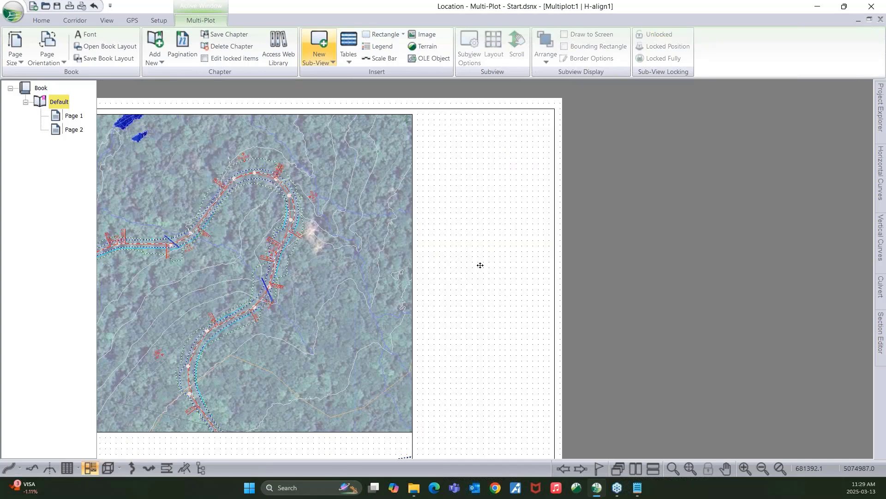
- Insert a new legend over the plan view and set its number of columns to 1
middle_click_drag(460, 192, 511, 170)
scroll(513, 187, "down", 3)
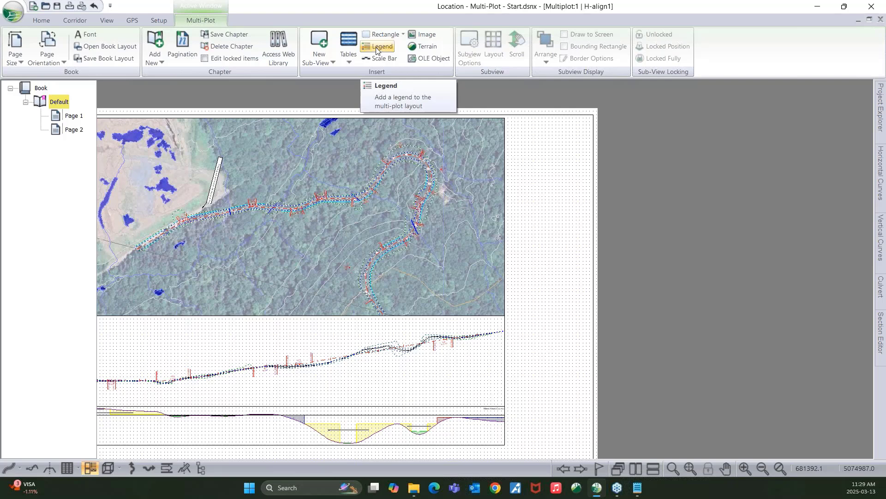
left_click(377, 47)
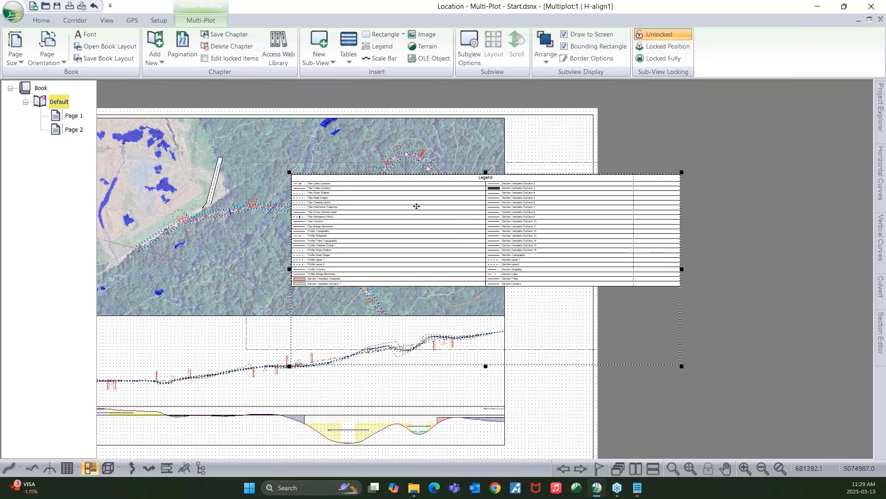
left_click_drag(417, 207, 404, 203)
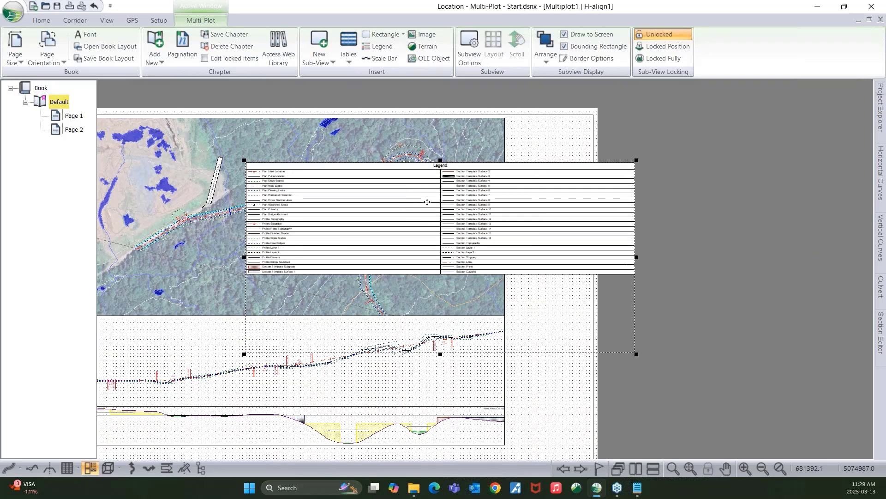
double_click(427, 201)
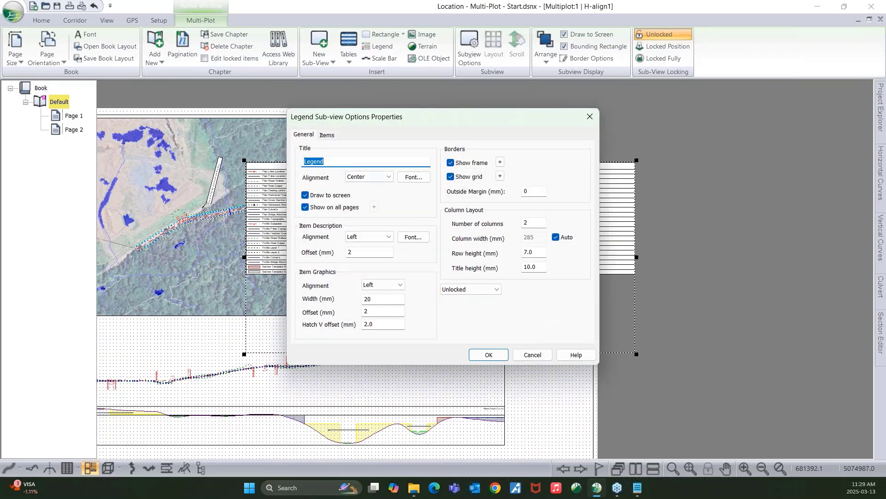
mouse_move(341, 121)
left_mouse_down()
mouse_move(358, 125)
mouse_move(351, 120)
left_mouse_up()
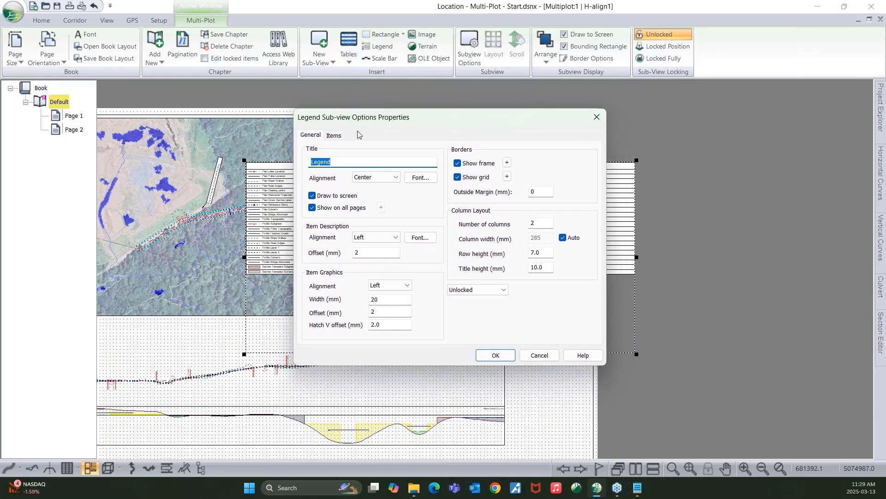
left_click(549, 225)
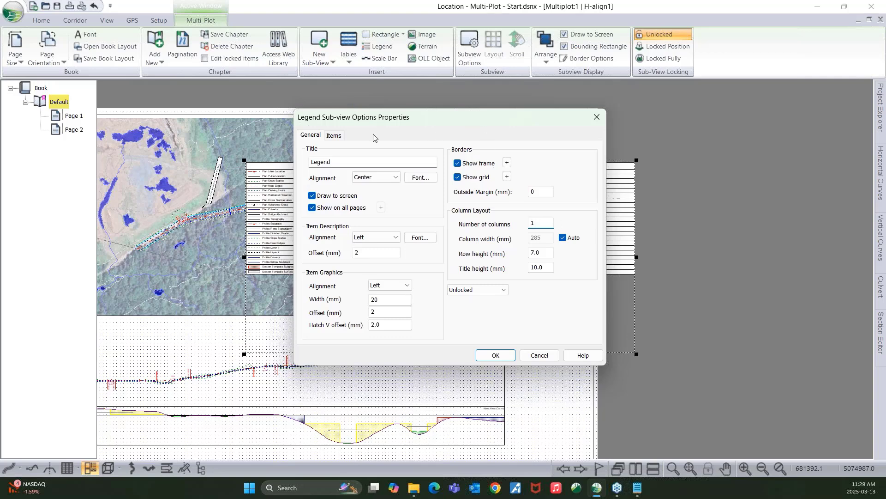
- Remove every section item from the new legend, from the first Section Template entry through the end of the list
left_click(334, 137)
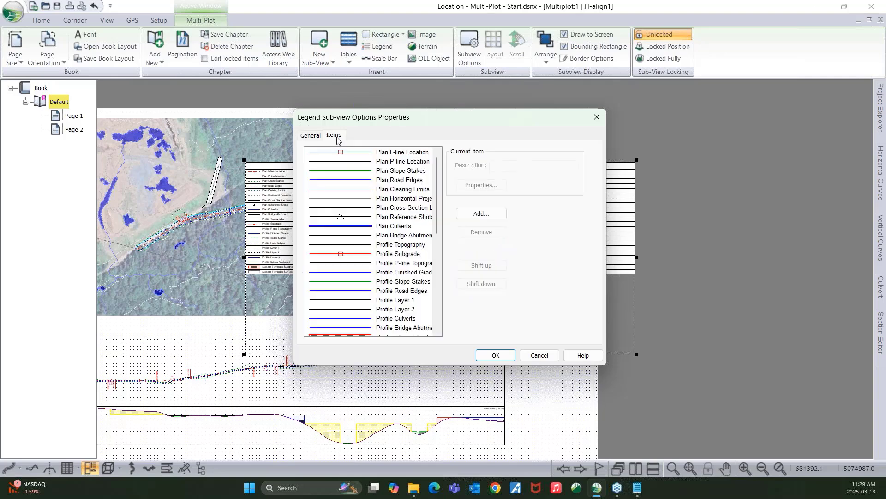
left_click_drag(436, 190, 441, 228)
left_click(377, 236)
left_click_drag(378, 236, 401, 337)
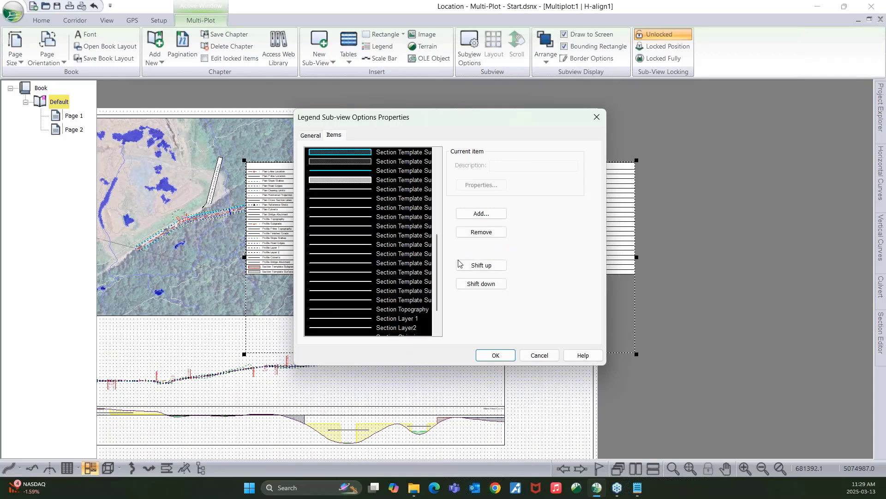
left_click(480, 233)
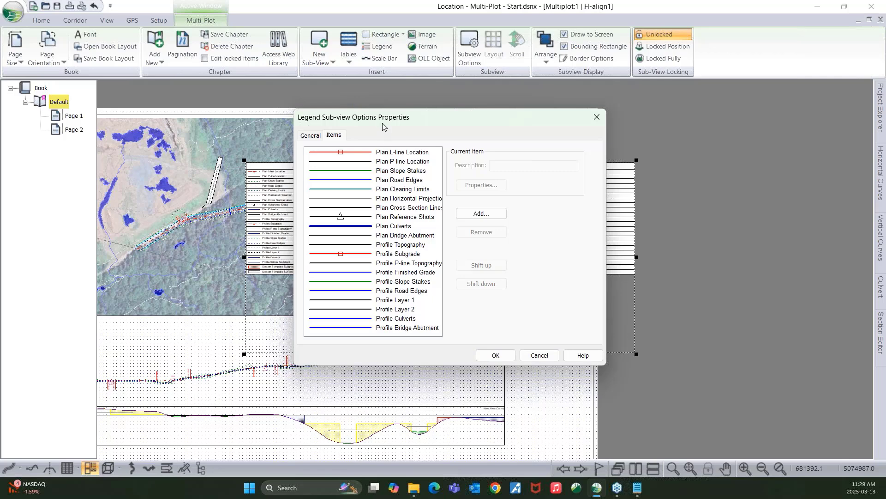
- Remove the Profile Bridge Abutment and Plan Bridge Abutment items from the new legend and apply its options
left_click_drag(384, 123, 471, 123)
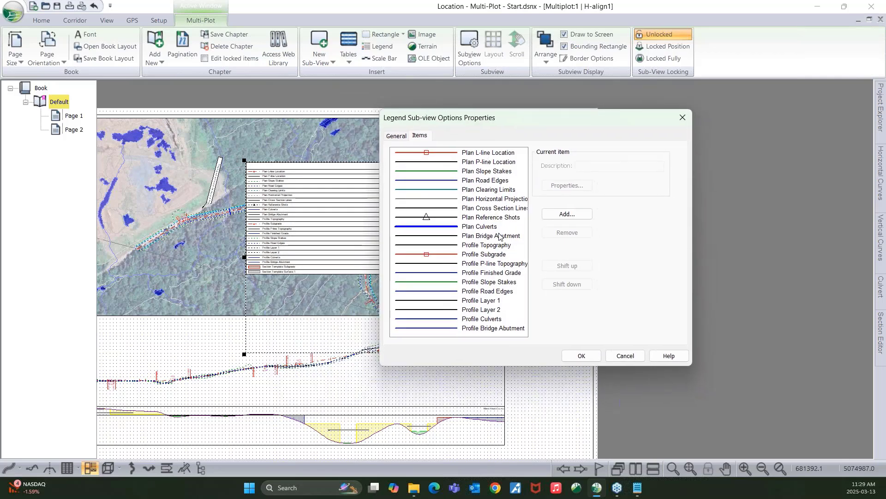
left_click(469, 329)
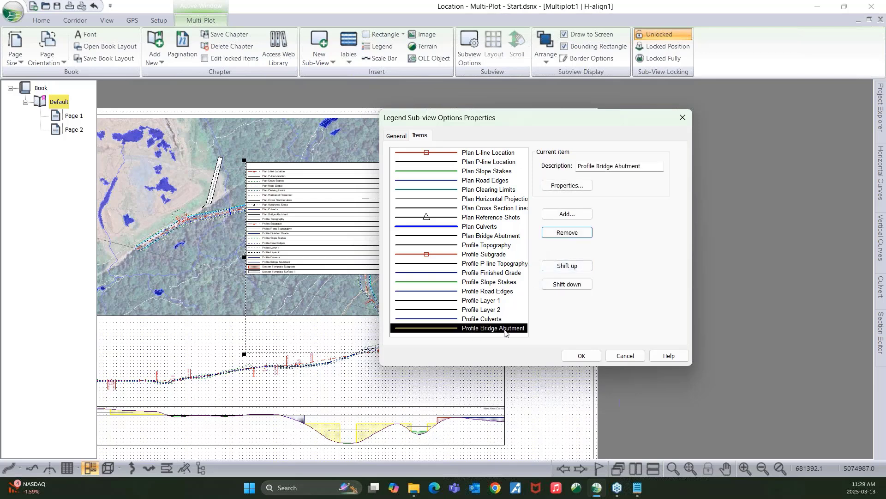
left_click(556, 233)
left_click(482, 236)
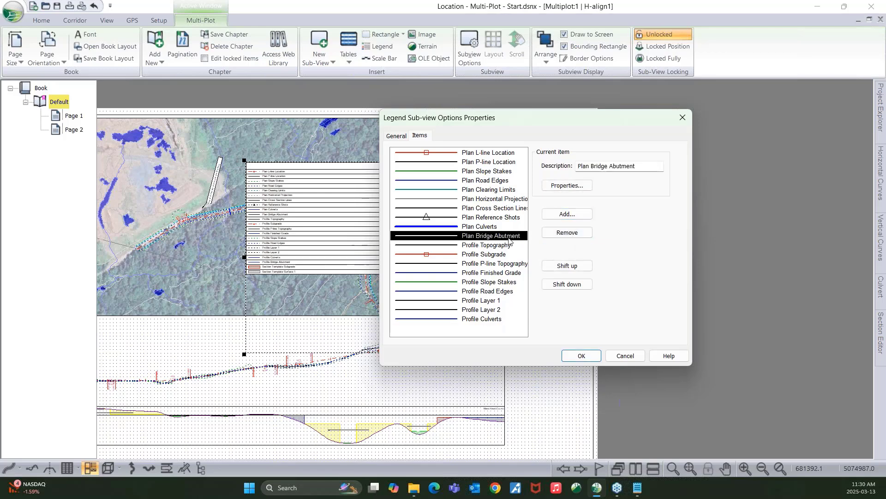
left_click(571, 233)
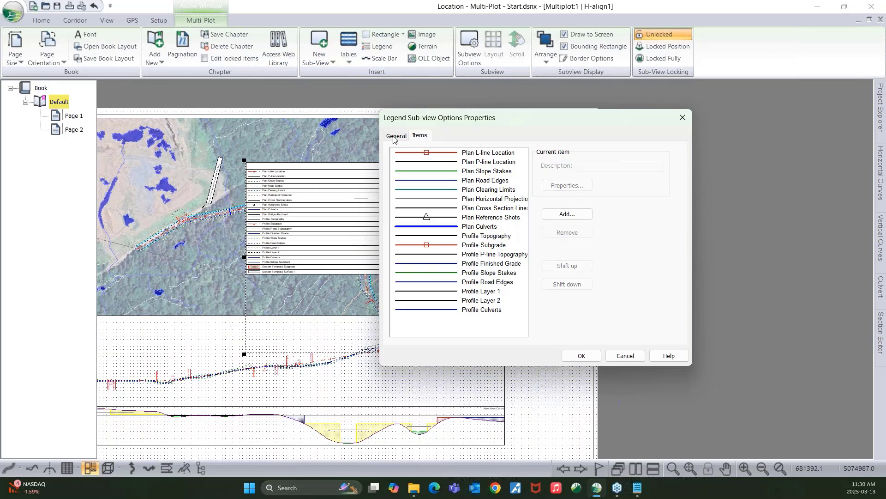
left_click(396, 136)
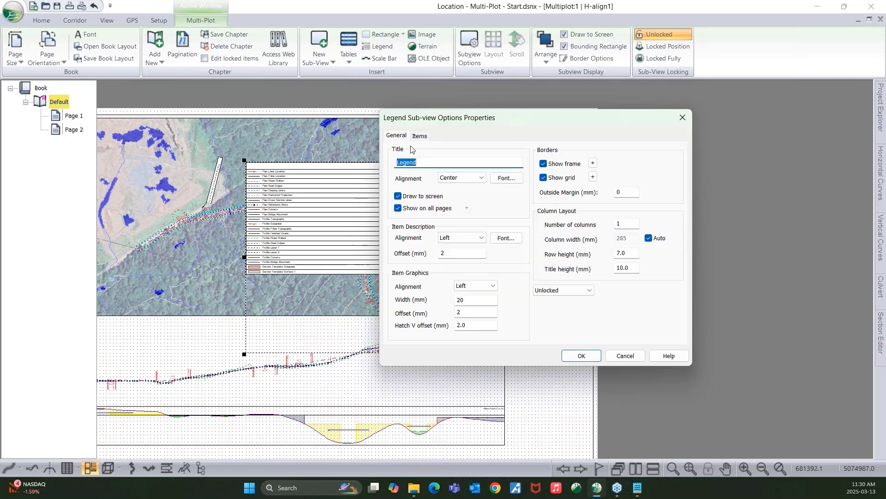
left_click(583, 356)
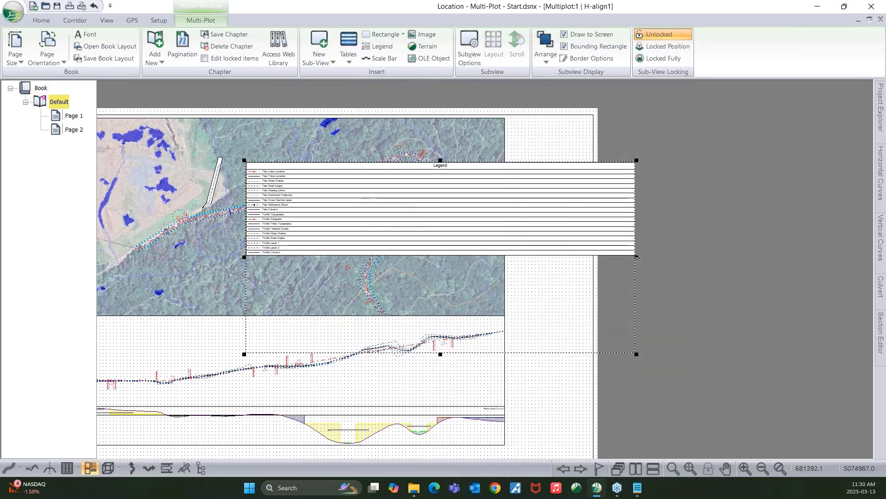
- Narrow the new legend to fit the blank strip beside the plan view, move it to the page's upper corner, and shorten its frame around the items
left_click_drag(637, 257, 330, 235)
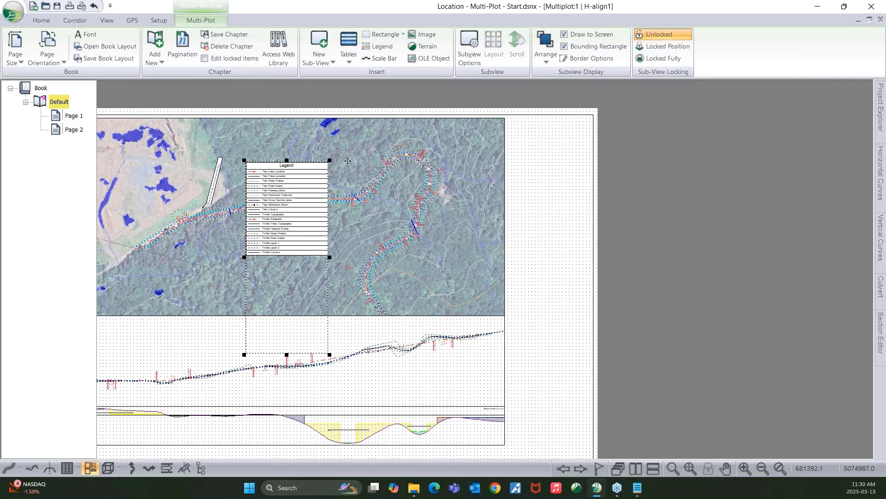
left_click_drag(283, 189, 544, 147)
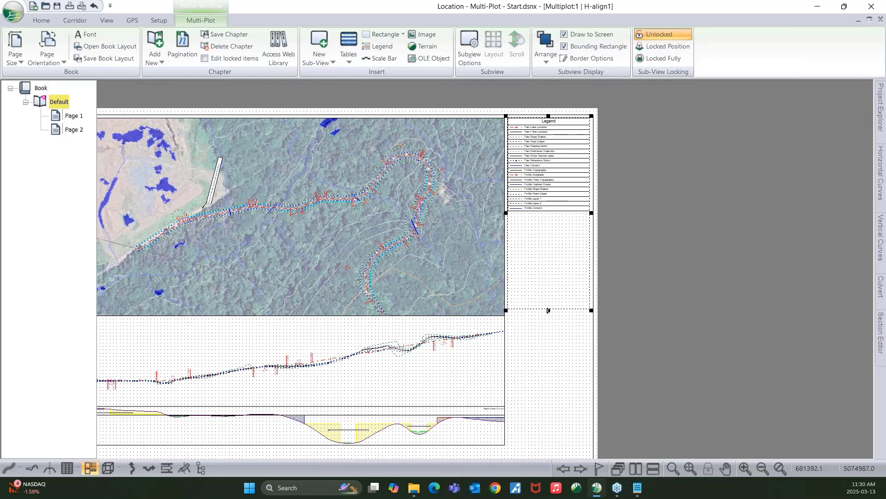
left_click_drag(549, 310, 555, 217)
left_click(564, 259)
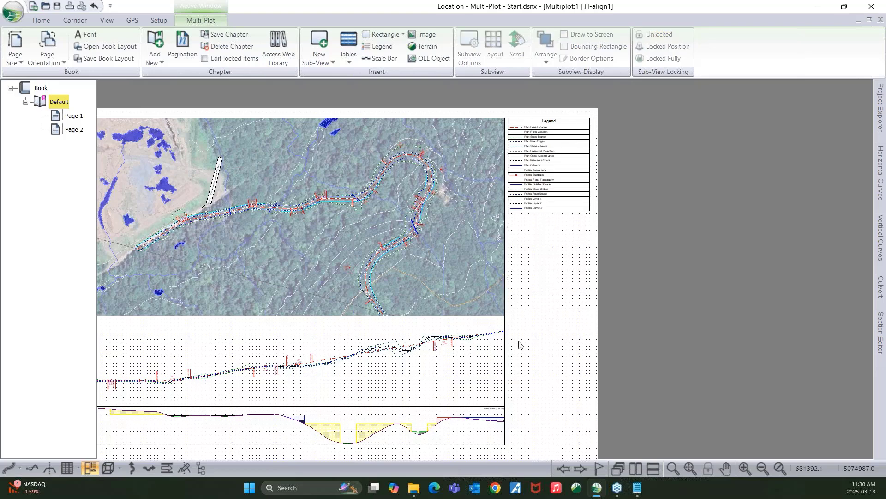
- Insert a Horizontal Curves table on the page
scroll(518, 310, "down", 3)
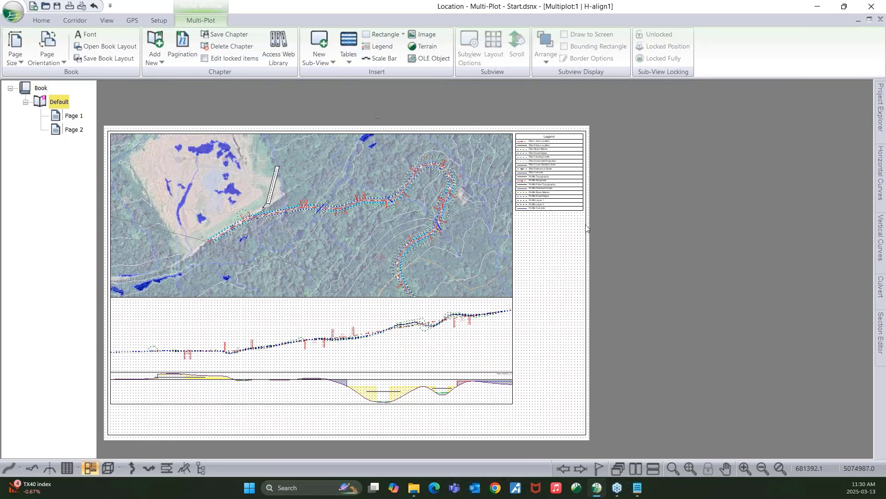
scroll(588, 198, "up", 3)
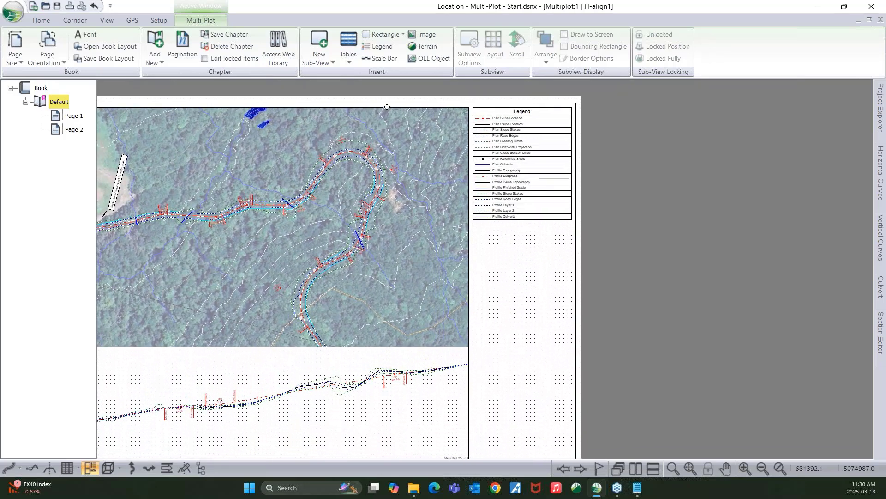
left_click(346, 62)
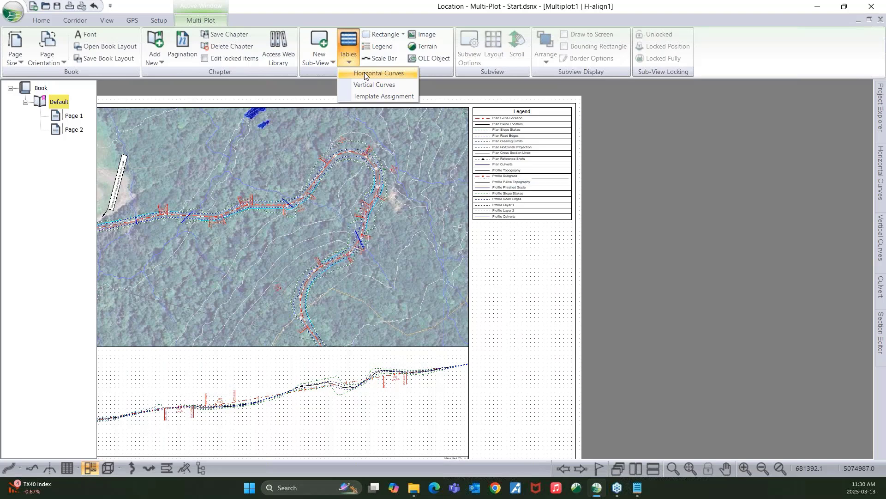
left_click(365, 73)
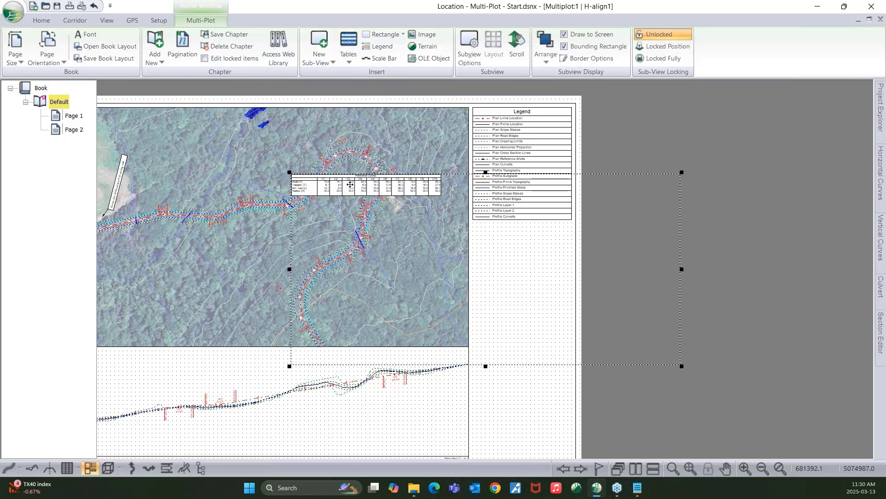
- Move the Horizontal Curves table directly below the legend and shrink its frame to the legend's width
left_click_drag(347, 185, 527, 236)
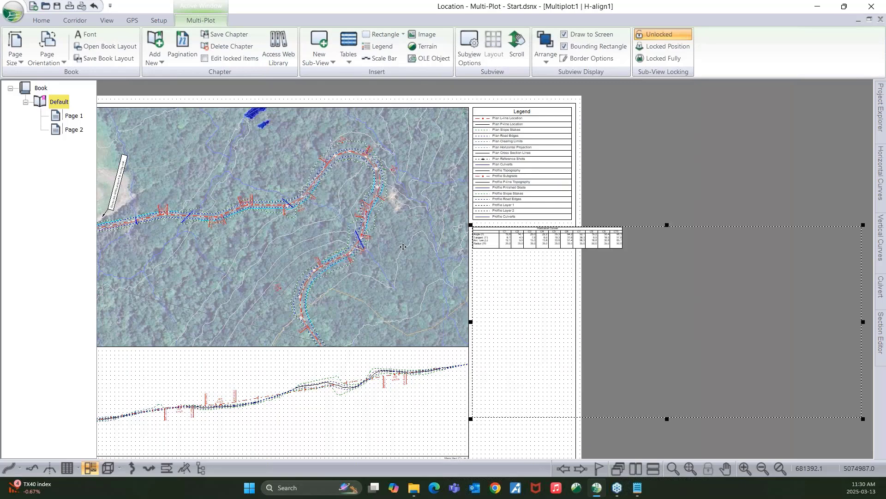
middle_click_drag(560, 271, 411, 208)
left_click_drag(710, 351, 711, 352)
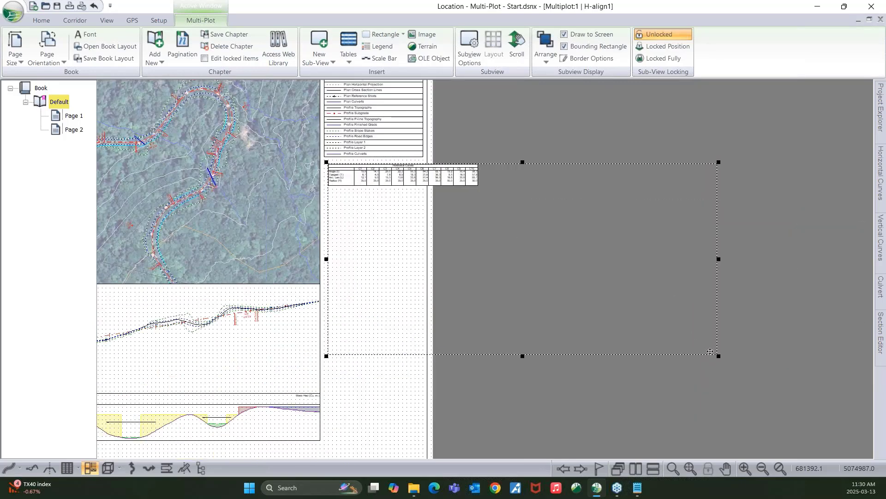
left_click_drag(426, 214, 418, 214)
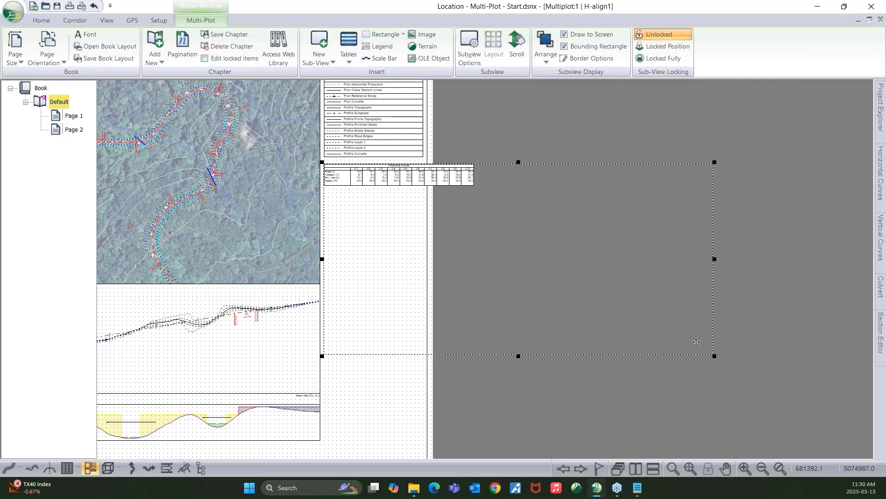
left_click_drag(714, 356, 425, 190)
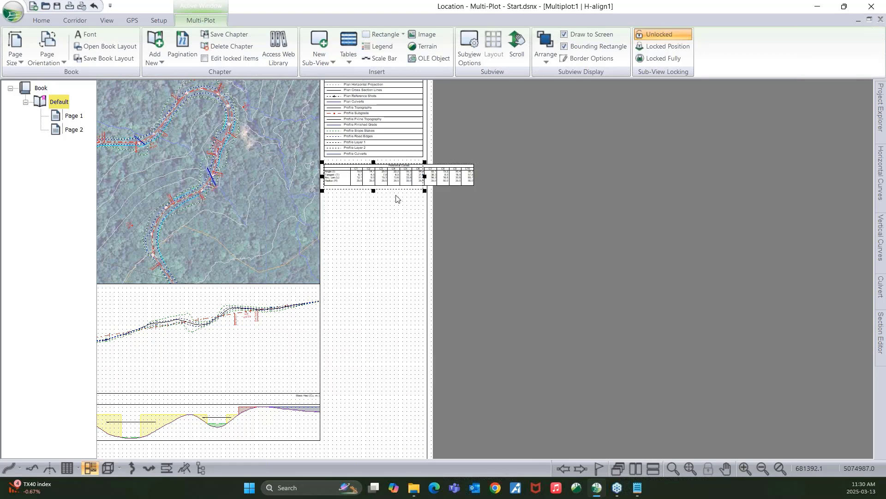
scroll(396, 198, "up", 3)
middle_click_drag(366, 200, 379, 228)
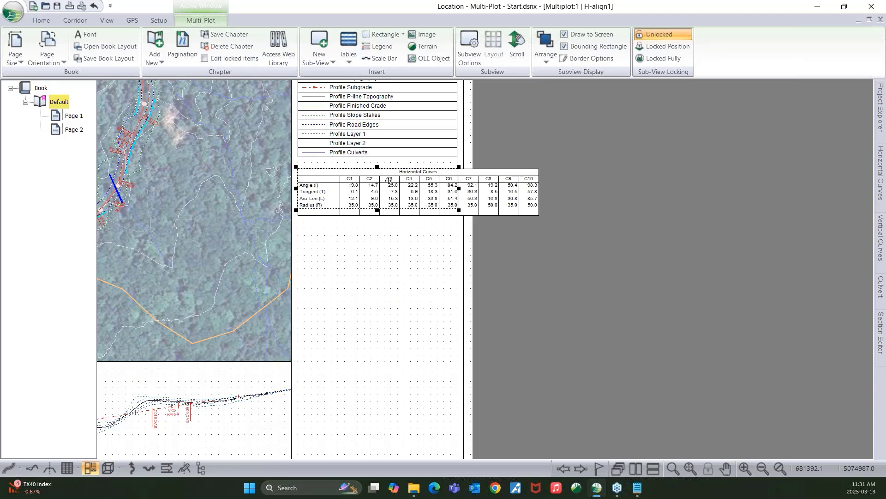
- Turn on Auto size for the columns in the Horizontal Curves table's options
double_click(389, 180)
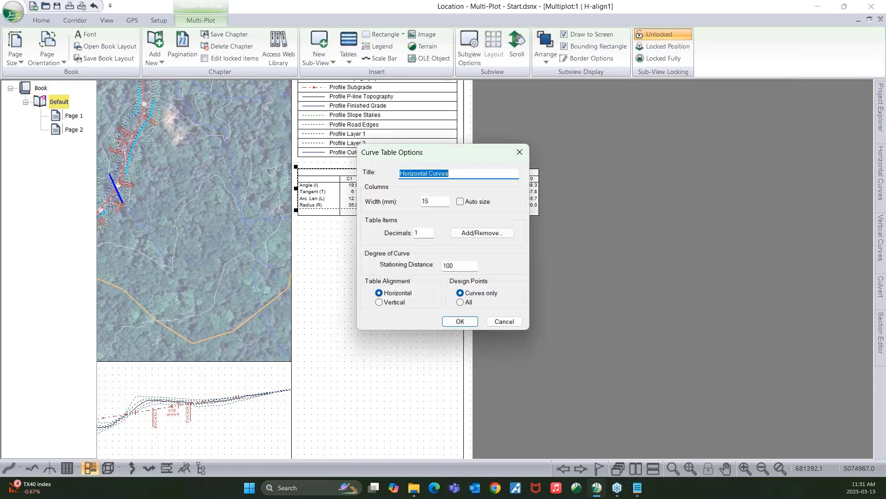
mouse_move(445, 159)
left_mouse_down()
mouse_move(465, 157)
mouse_move(448, 147)
left_mouse_up()
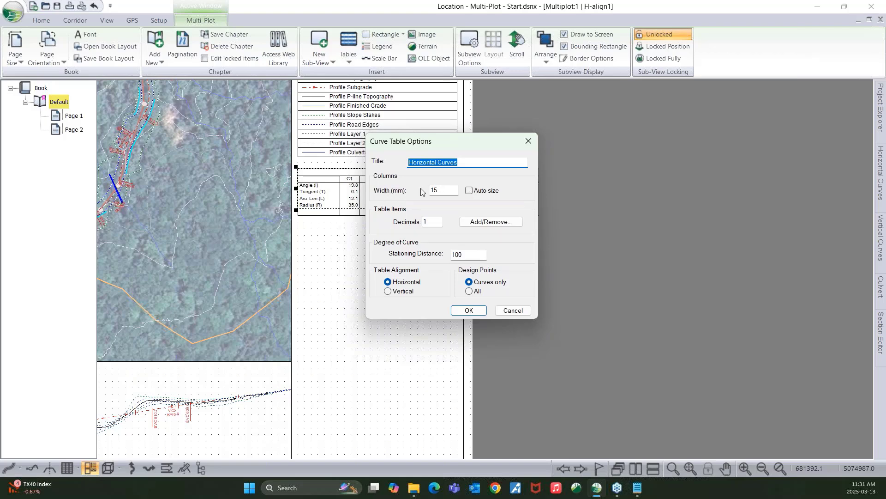
left_click(470, 191)
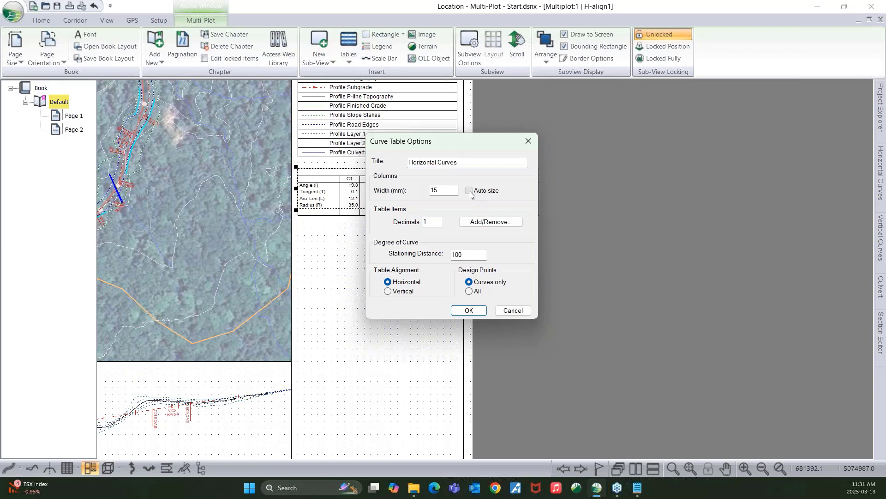
left_click(469, 310)
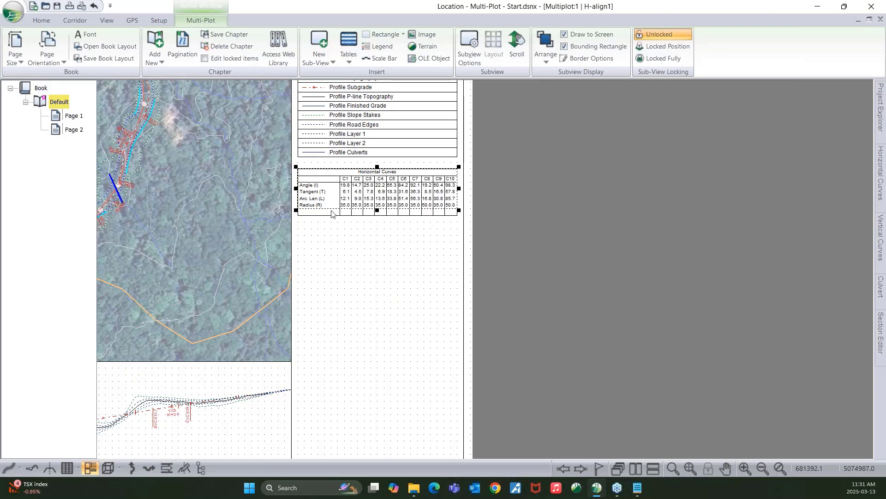
left_click(348, 242)
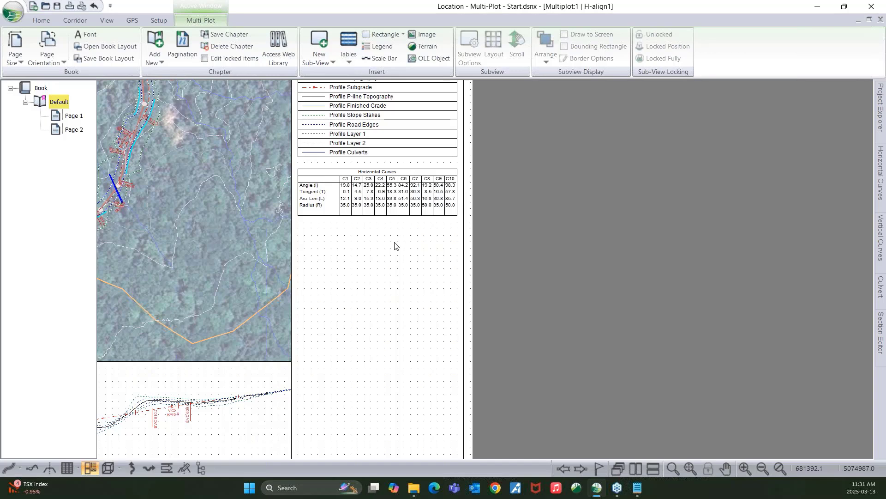
- Delete the Horizontal Curves table and insert a fresh Horizontal Curves table on the page
left_click(468, 176)
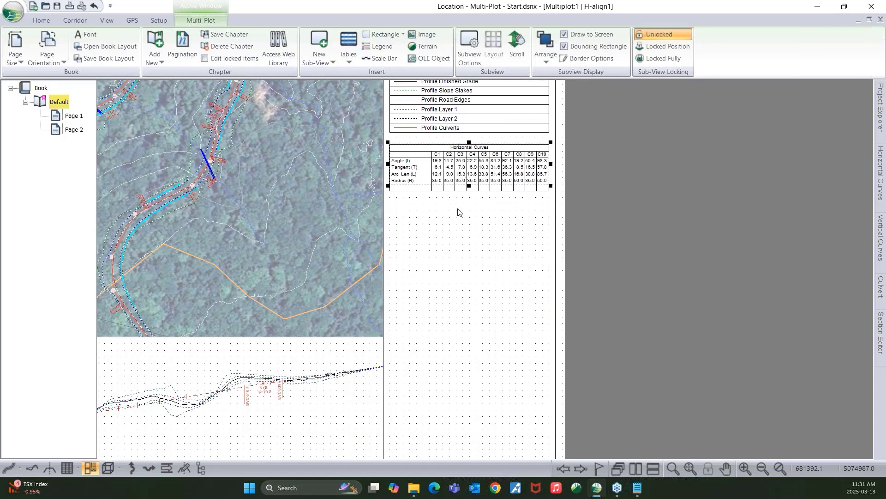
key("Delete")
left_click(345, 63)
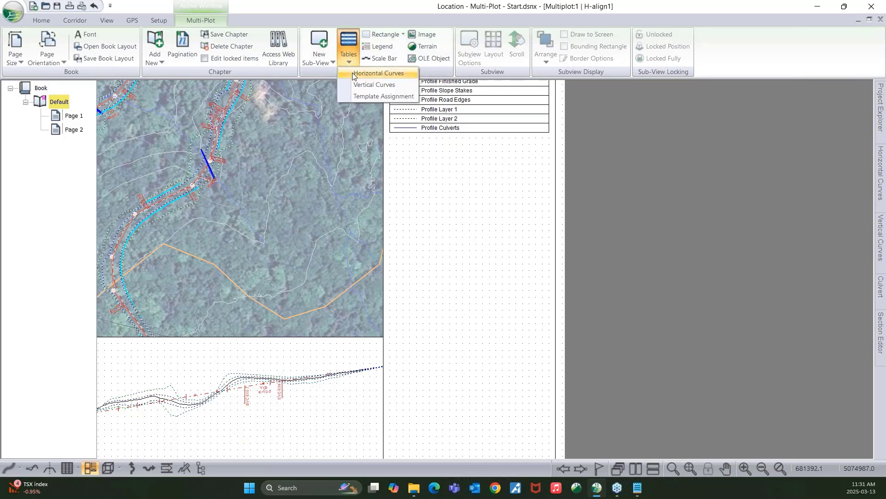
left_click(352, 73)
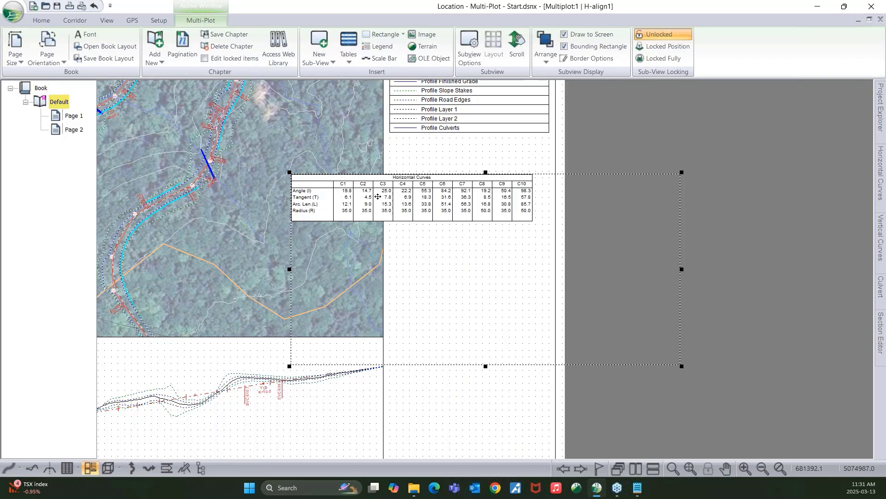
- Place the new Horizontal Curves table below the legend, narrow its frame to the legend's width and shorten it around the rows
left_click_drag(466, 183, 477, 169)
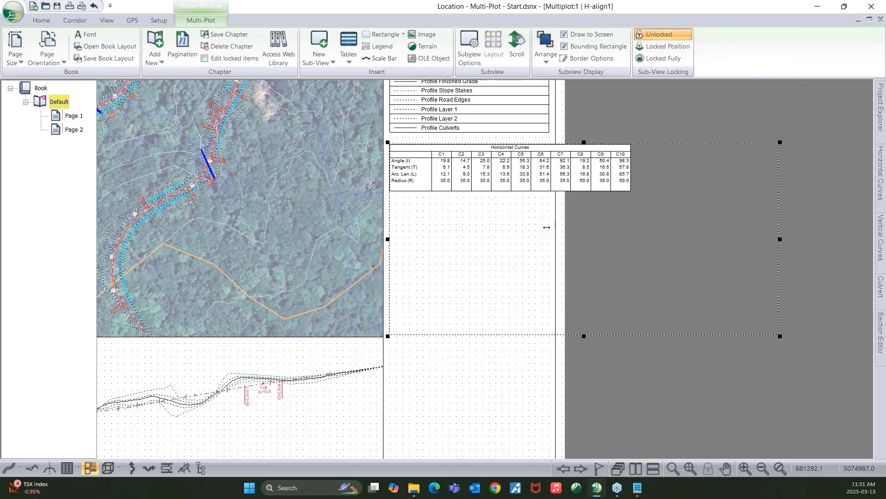
left_click_drag(547, 227, 550, 233)
left_click_drag(468, 338, 469, 199)
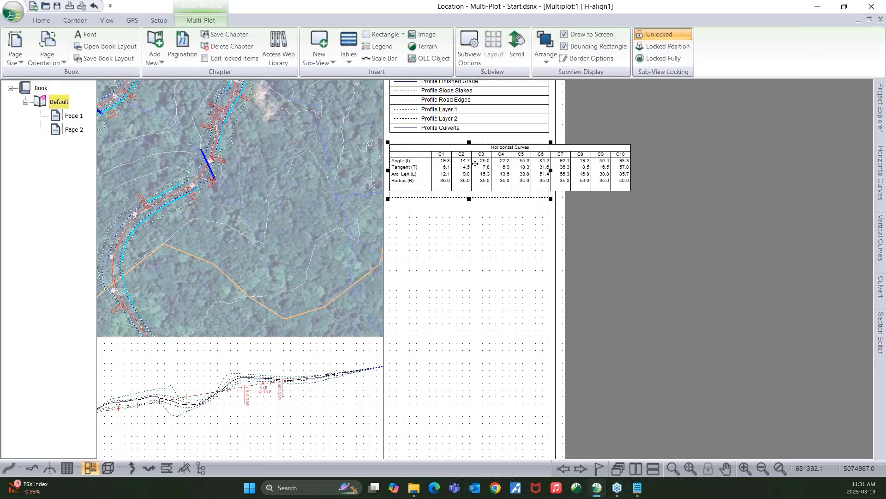
- Enable Auto size columns for the new Horizontal Curves table so they fit its frame
double_click(475, 164)
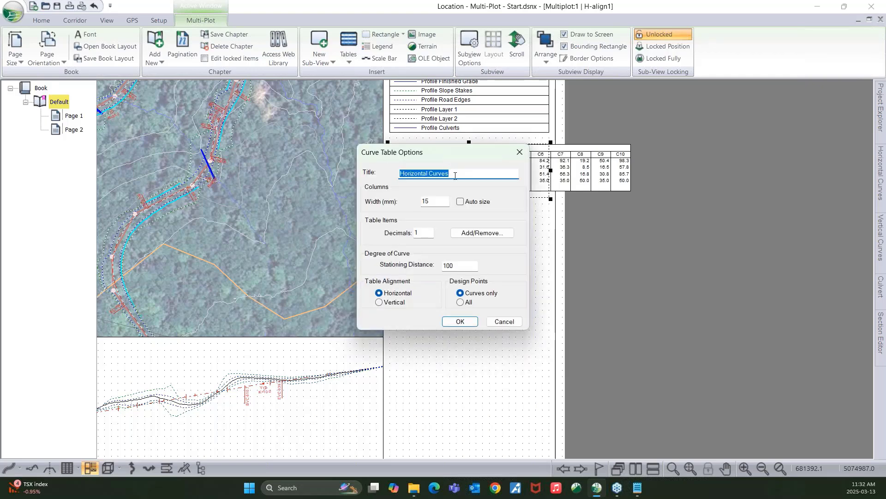
left_click(455, 174)
left_click(460, 201)
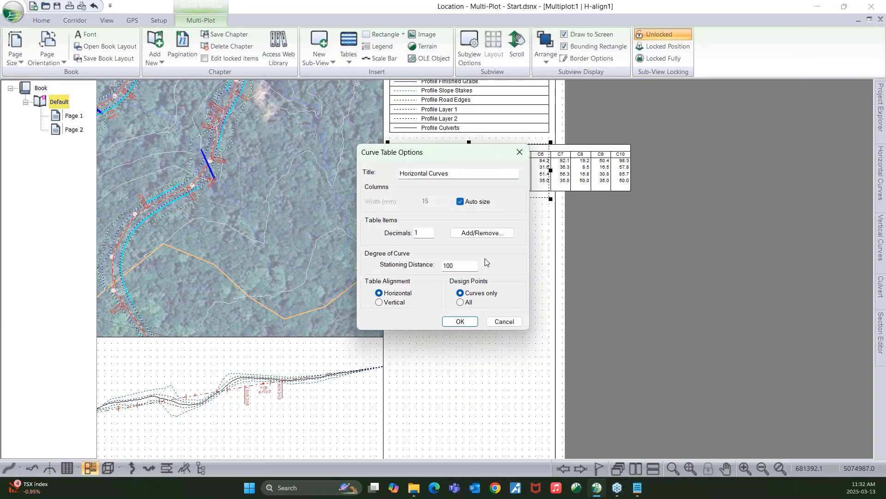
left_click(460, 321)
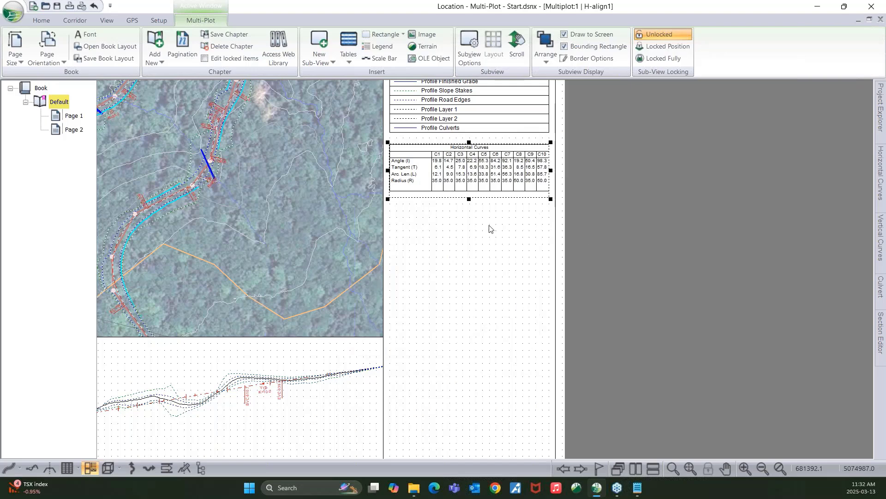
left_click(550, 278)
- Insert a Vertical Curves table and place it directly beneath the Horizontal Curves table, aligned with its edge
middle_click_drag(498, 320, 499, 294)
scroll(505, 306, "down", 2)
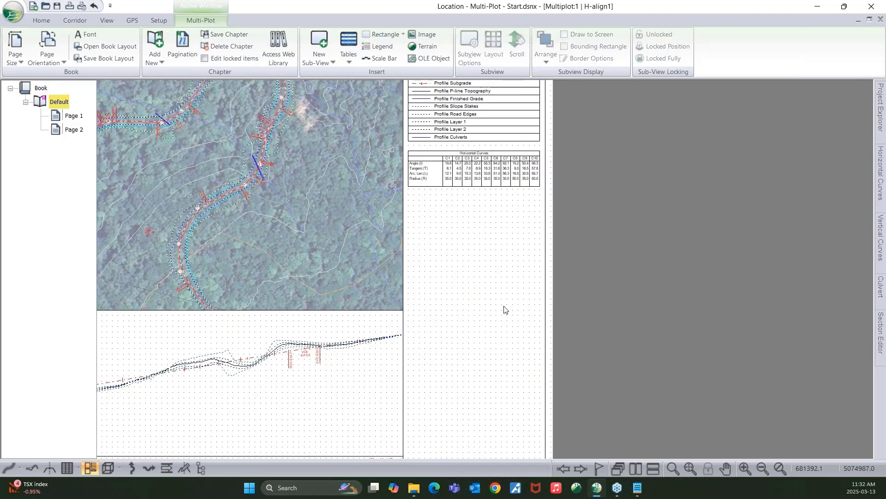
left_click(355, 64)
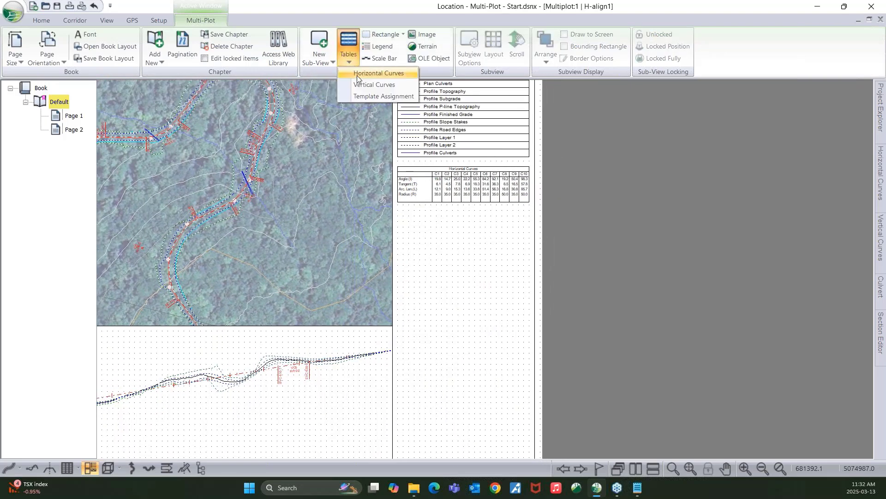
left_click(365, 84)
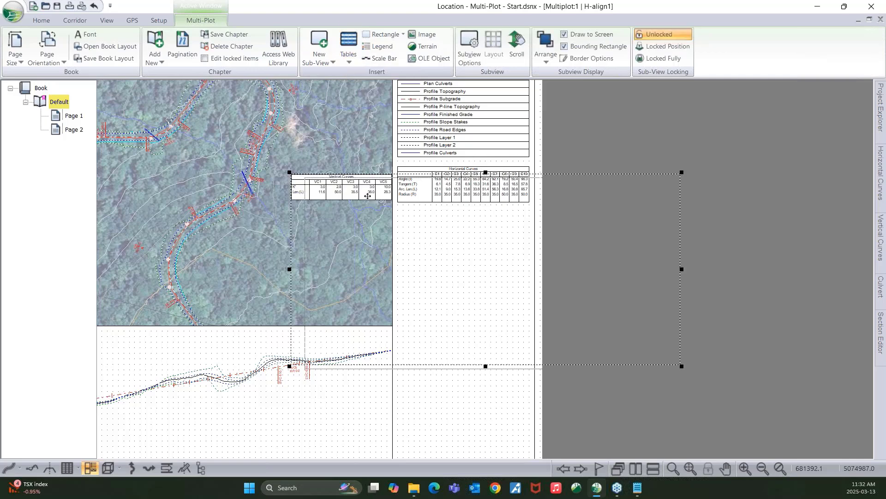
left_click_drag(368, 196, 453, 222)
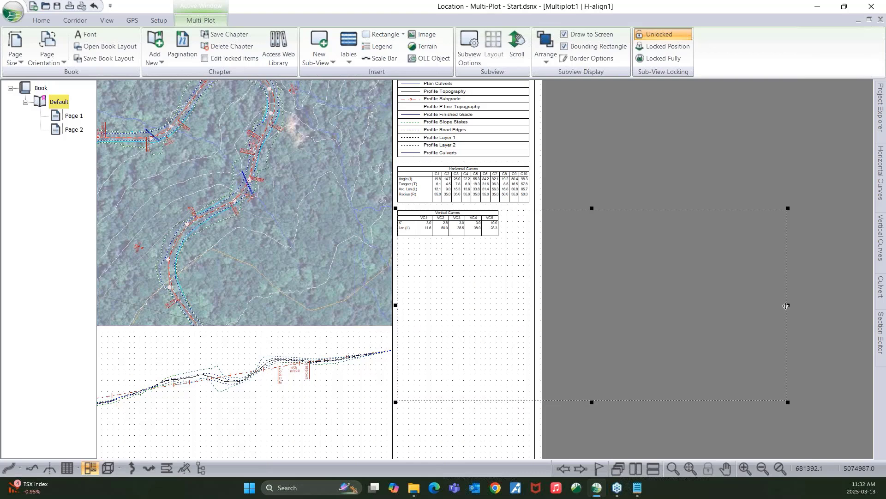
- Narrow the Vertical Curves table's frame to the width of the table above and shorten it to just below the rows
left_click_drag(787, 305, 743, 305)
left_click_drag(632, 291, 531, 291)
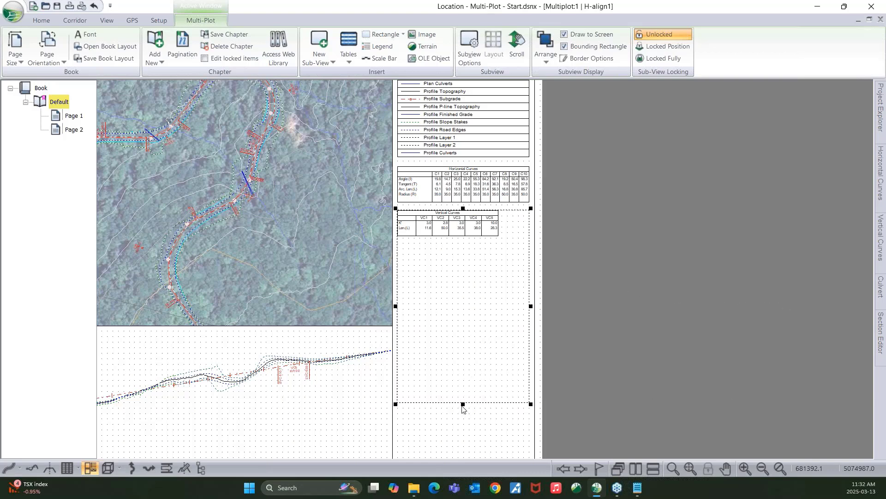
left_click_drag(463, 405, 481, 245)
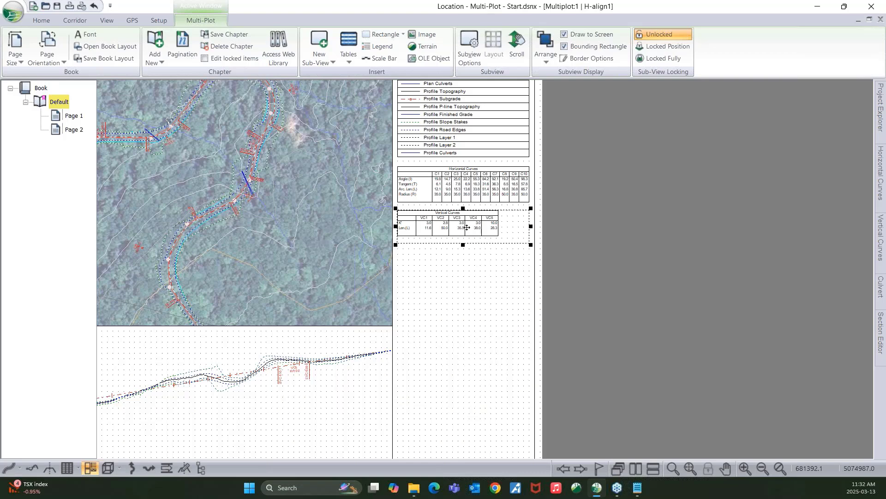
- Set the Vertical Curves table's columns to Auto size
double_click(467, 227)
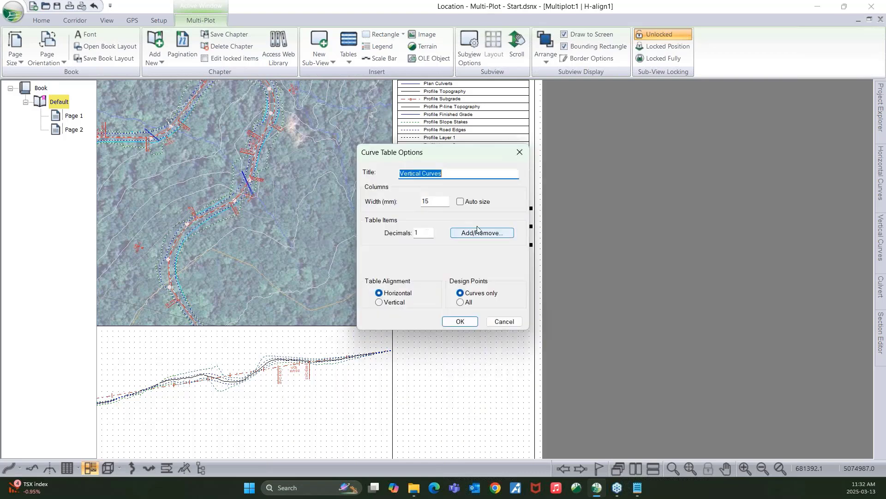
left_click(460, 202)
left_click(460, 321)
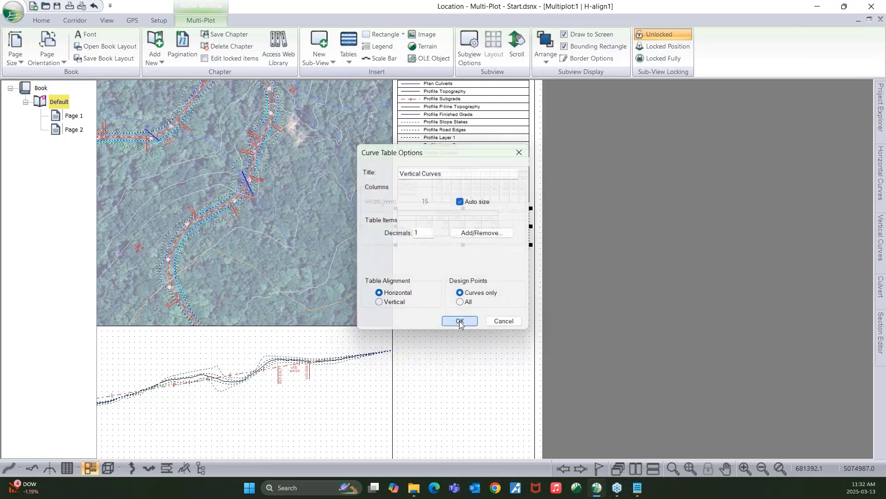
left_click(479, 257)
- Insert a Data:1 sub-view on the page and shrink its frame to roughly half its width and a third of its height
middle_click_drag(467, 282, 528, 222)
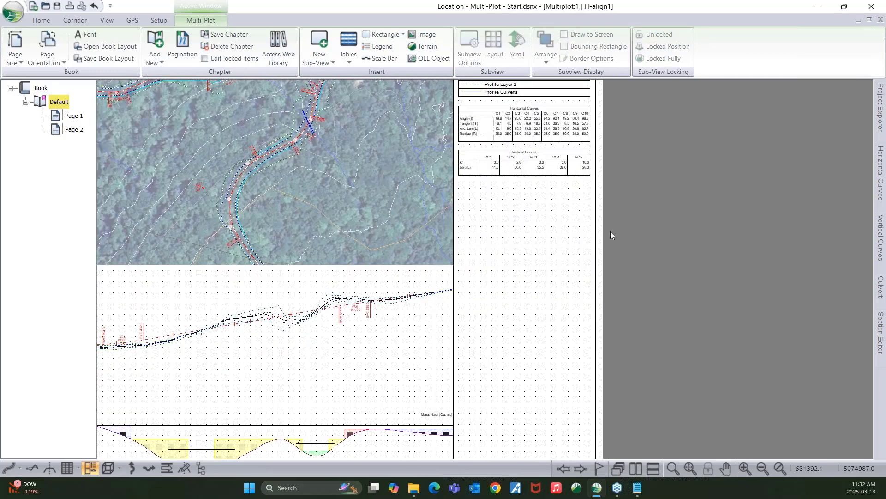
scroll(611, 233, "down", 2)
scroll(536, 263, "down", 1)
mouse_move(558, 260)
middle_mouse_down()
mouse_move(609, 255)
mouse_move(564, 247)
mouse_move(556, 236)
mouse_move(564, 243)
middle_mouse_up()
scroll(566, 250, "down", 1)
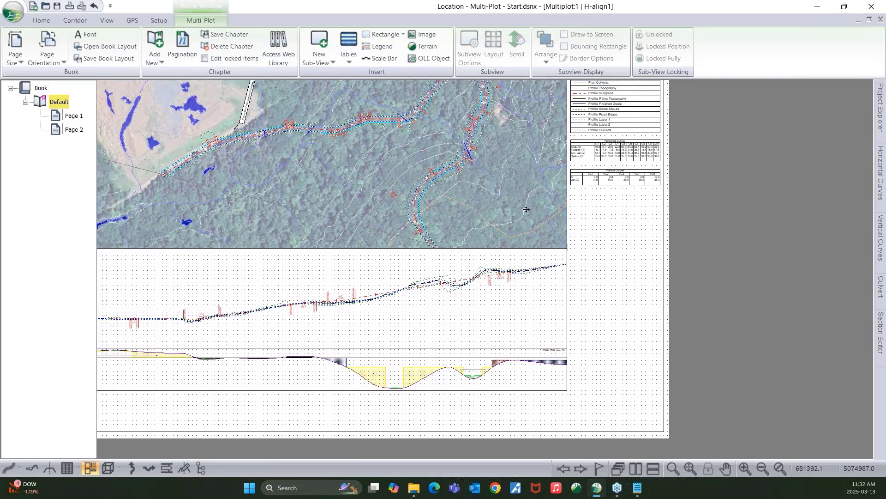
left_click(316, 64)
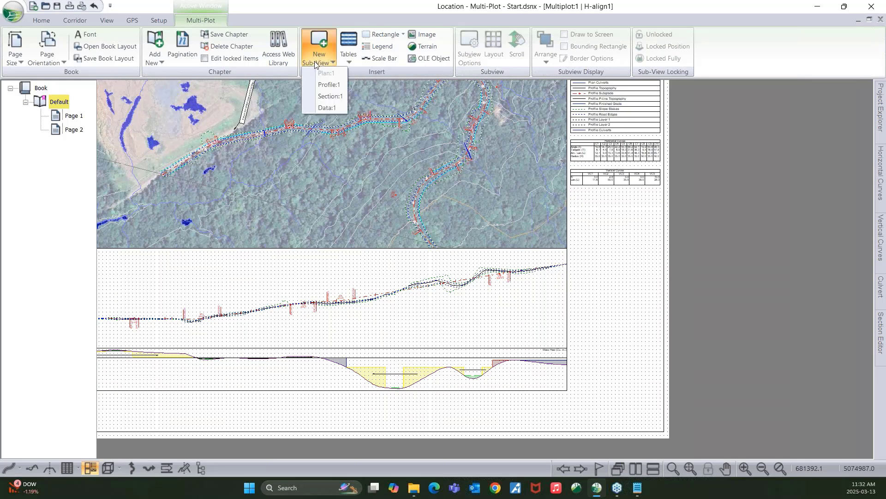
left_click(331, 108)
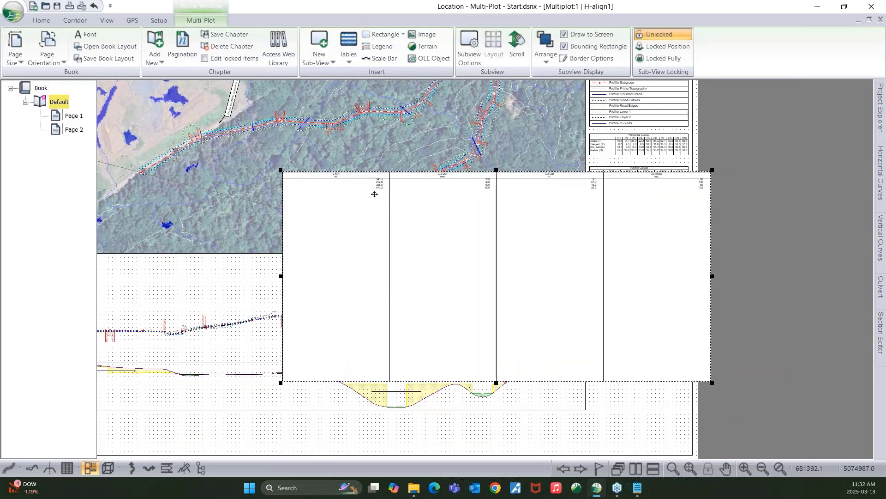
scroll(375, 194, "up", 1)
scroll(438, 200, "down", 1)
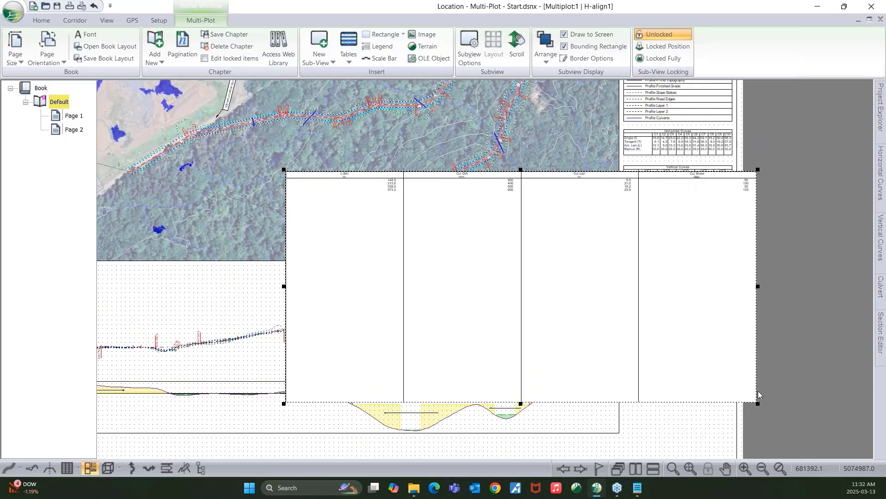
left_click_drag(759, 404, 521, 243)
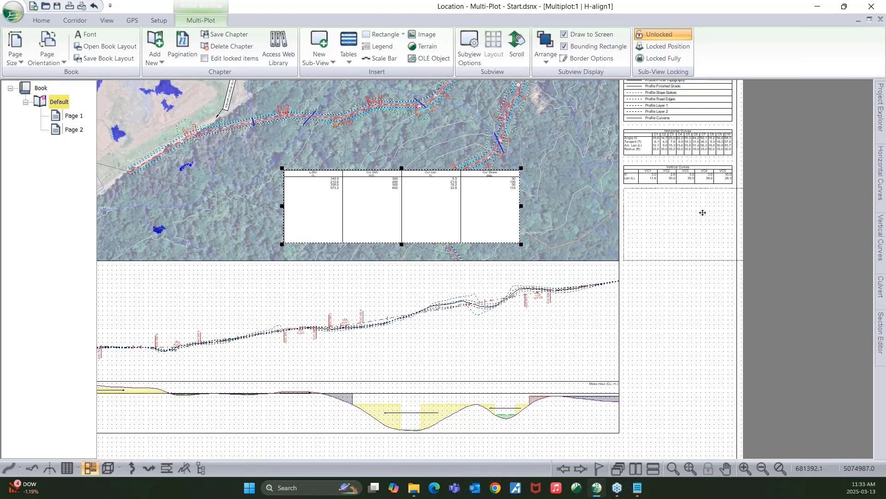
- Move the data sub-view below the Vertical Curves table and narrow its frame to match the width of the tables above
left_click_drag(703, 213, 703, 228)
middle_click_drag(702, 230, 484, 220)
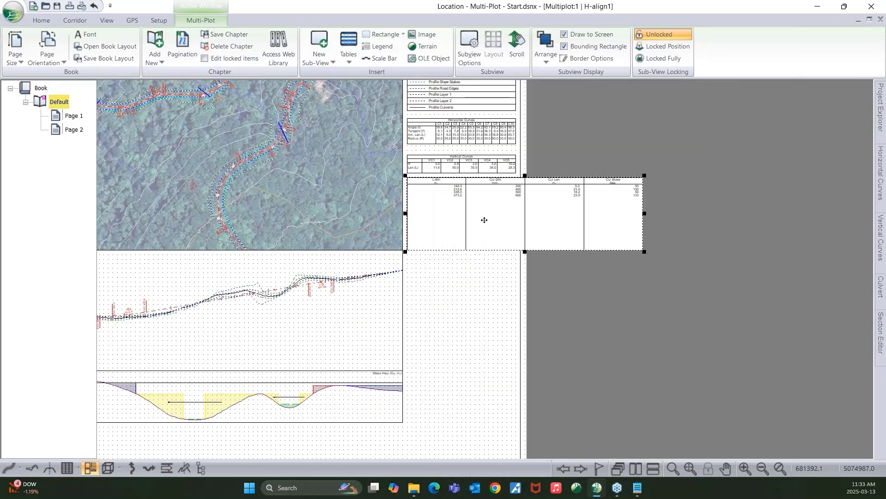
scroll(483, 221, "up", 1)
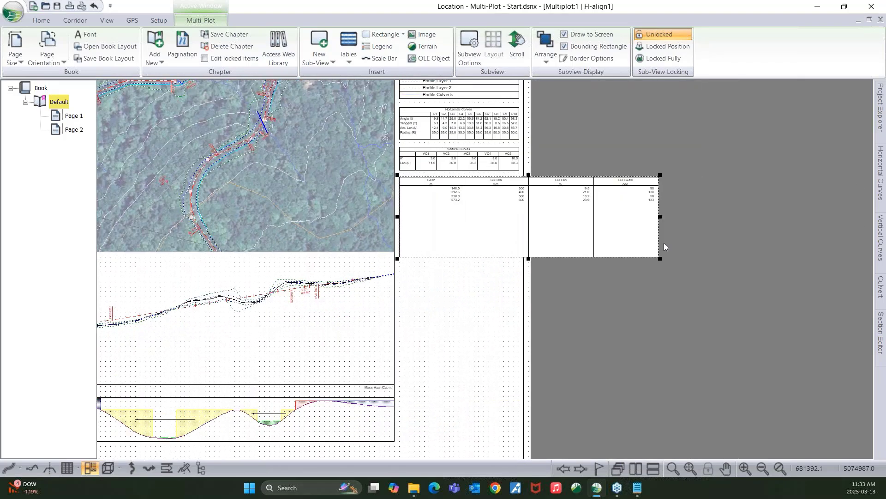
left_click_drag(659, 259, 520, 247)
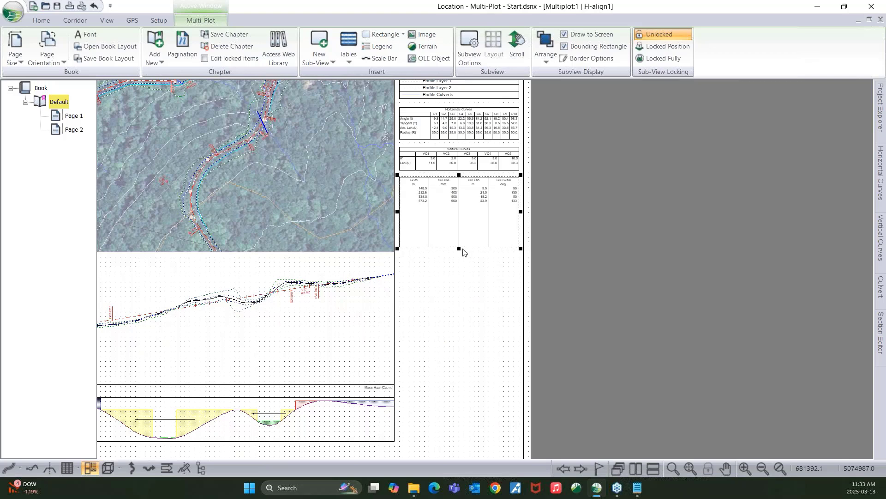
- Shorten the culvert data sub-view's frame so it ends a little below its last row
left_click_drag(461, 248, 464, 220)
left_click(471, 260)
middle_click_drag(462, 266, 514, 315)
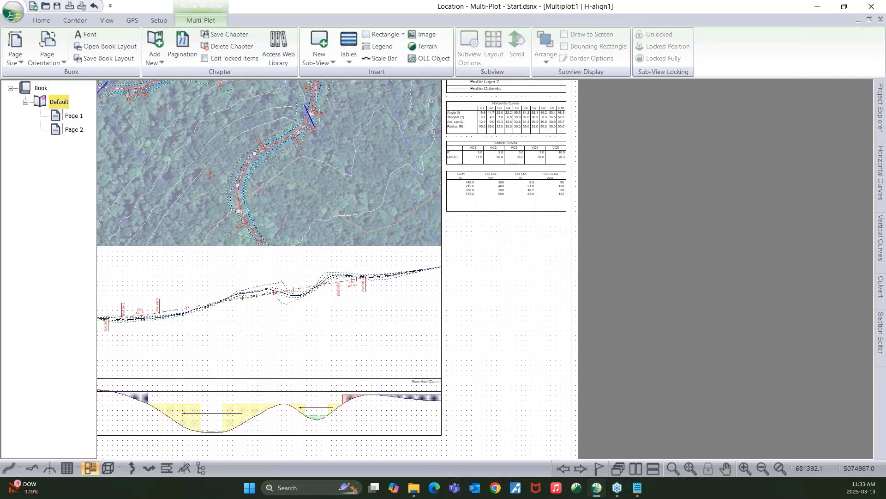
- Delete the culvert data sub-view and insert a new Data:1 sub-view in its place, directly below the Vertical Curves table
left_click(519, 199)
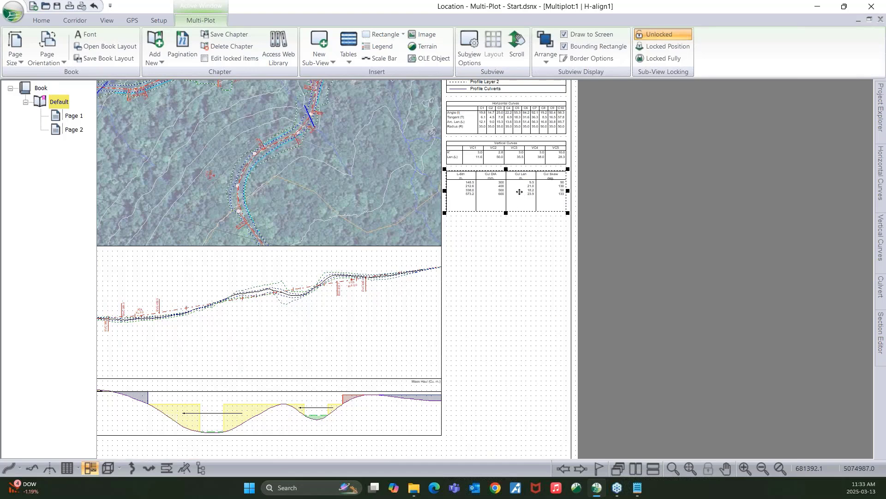
key("Delete")
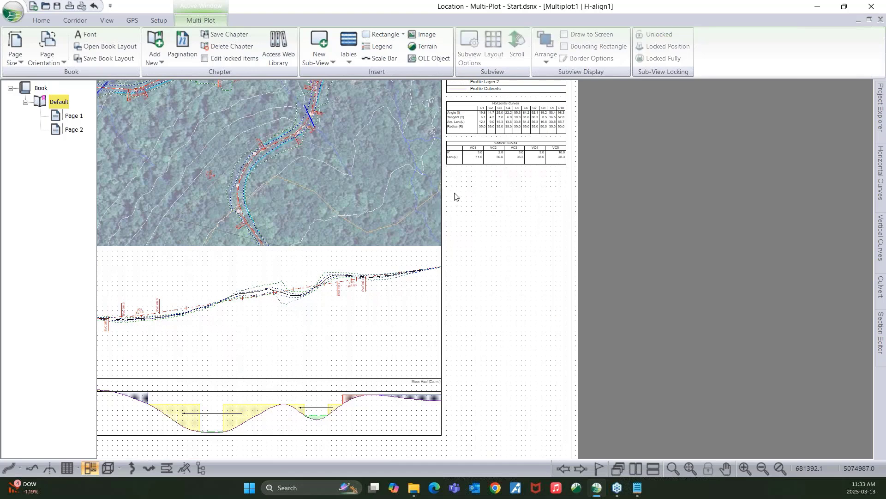
left_click(323, 60)
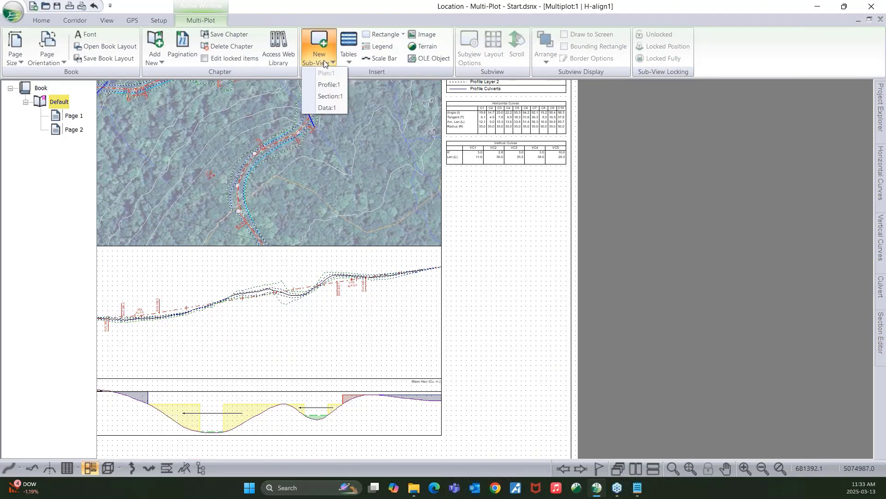
left_click(326, 108)
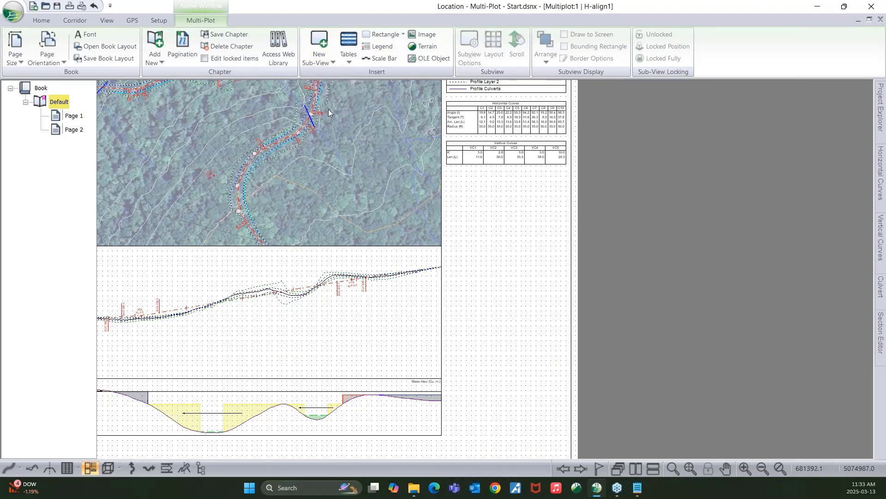
left_click_drag(527, 215, 548, 205)
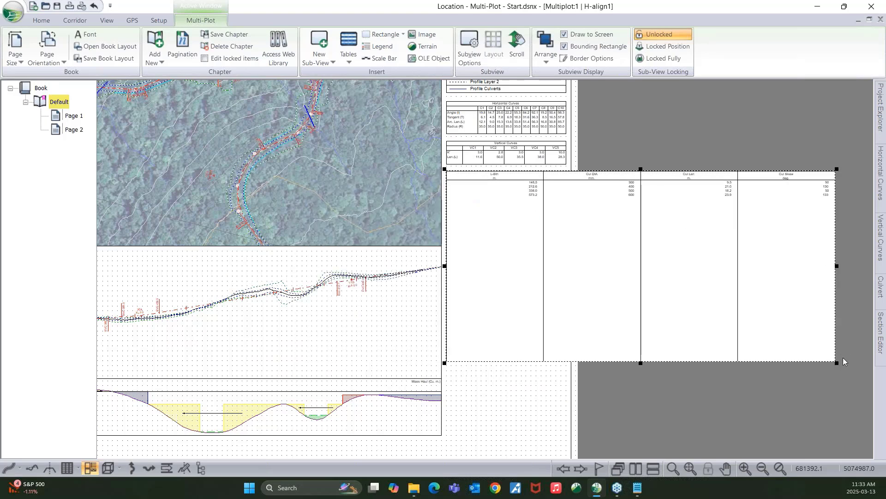
- Shrink the new data sub-view's frame to the width of the tables above and shorten it to a little below its last row
mouse_move(837, 362)
left_mouse_down()
mouse_move(687, 320)
mouse_move(577, 268)
mouse_move(567, 246)
left_mouse_up()
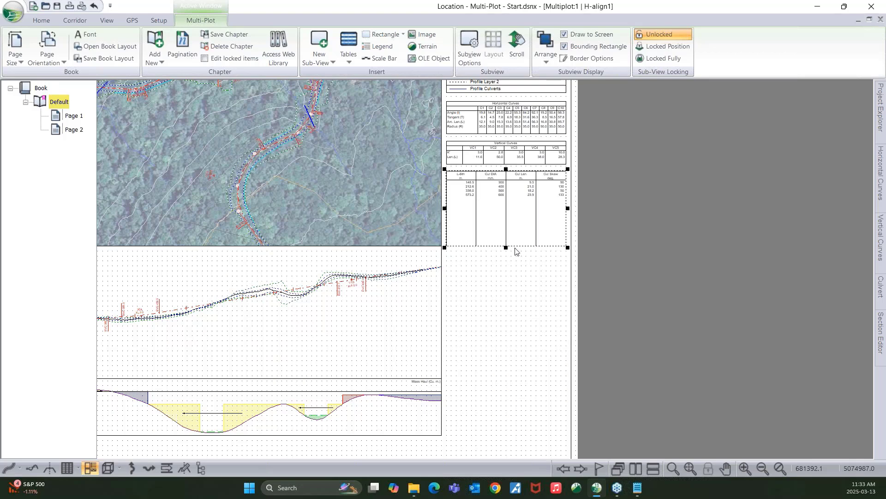
left_click_drag(505, 242, 506, 213)
left_click(526, 270)
middle_click_drag(465, 277, 510, 294)
scroll(587, 296, "down", 4)
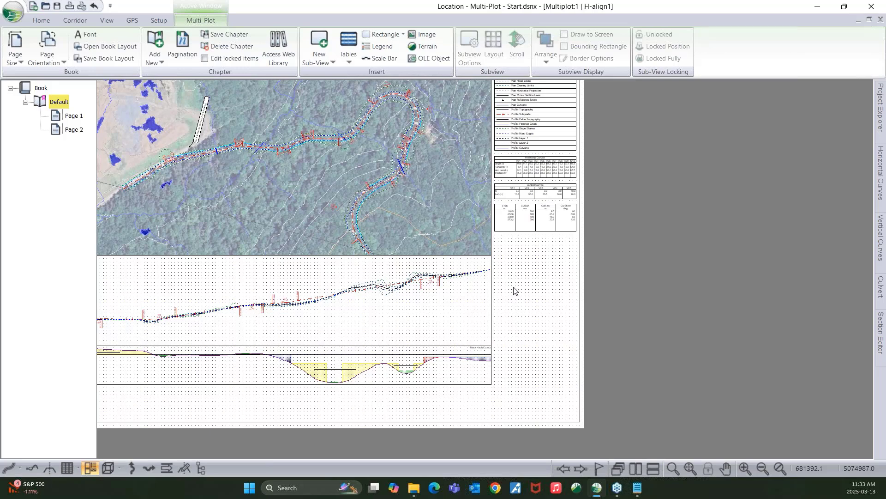
- Insert a user-defined rectangle with the text "Project Description:", aligned to Center horizontally and vertically
scroll(514, 290, "up", 1)
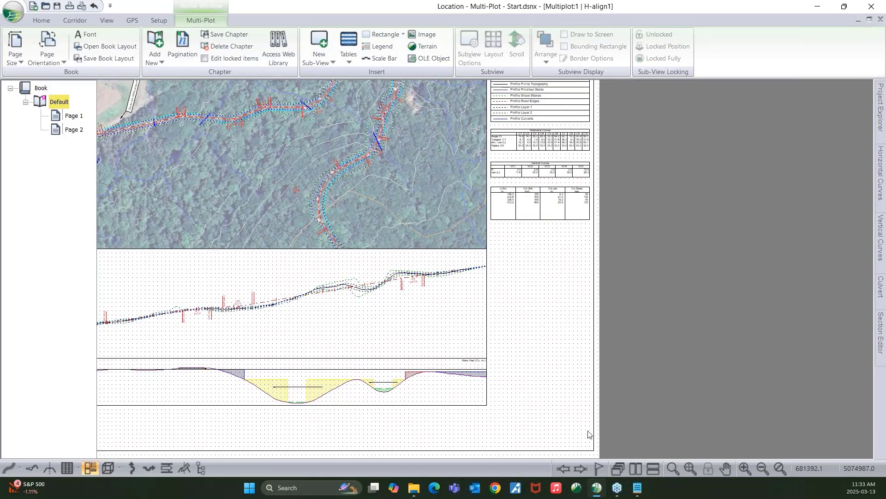
middle_click_drag(402, 393, 418, 385)
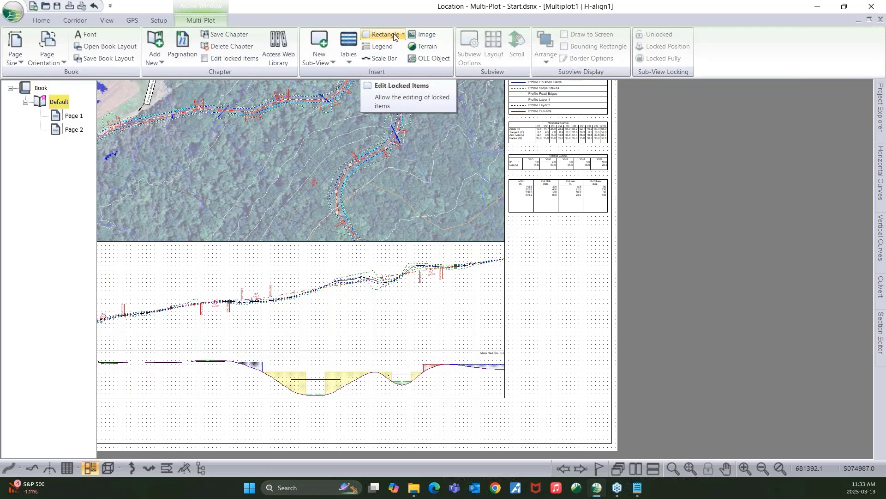
left_click(395, 37)
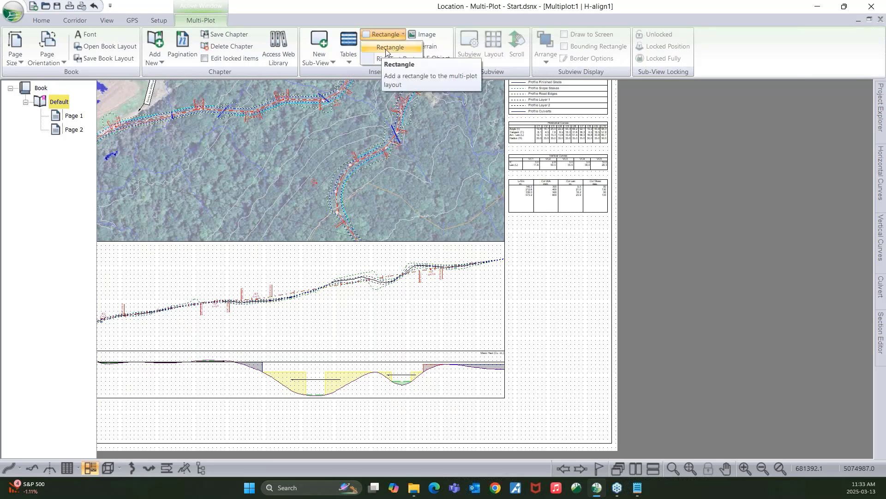
left_click(387, 49)
left_click(415, 197)
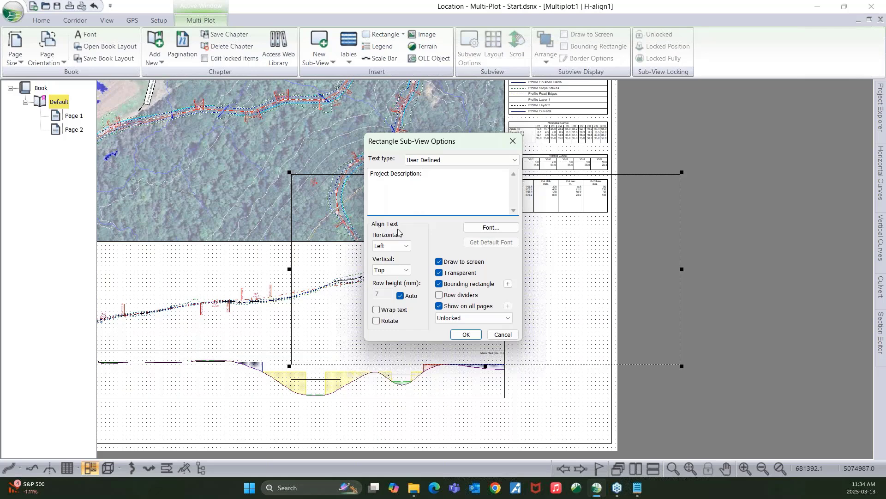
left_click(391, 246)
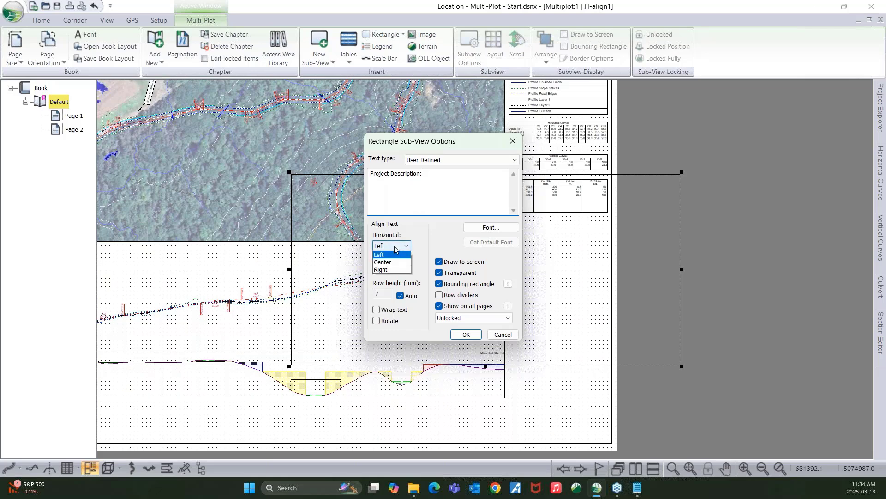
left_click(393, 263)
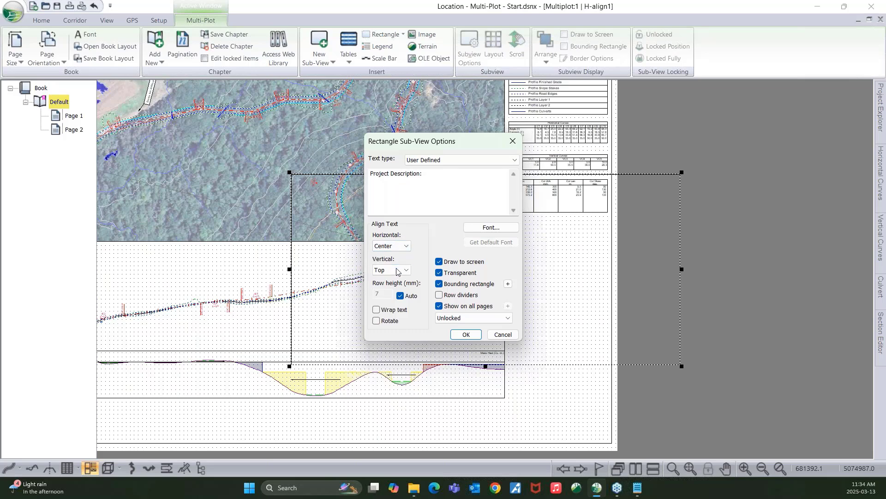
left_click(392, 271)
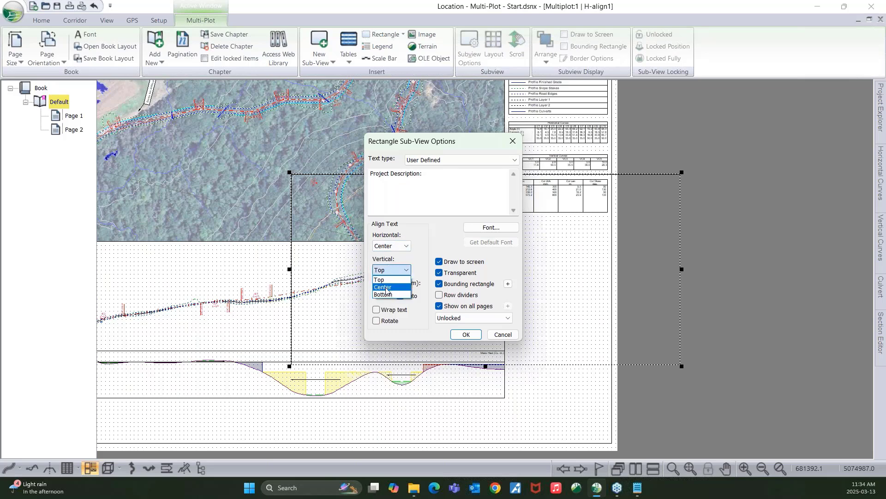
left_click(387, 288)
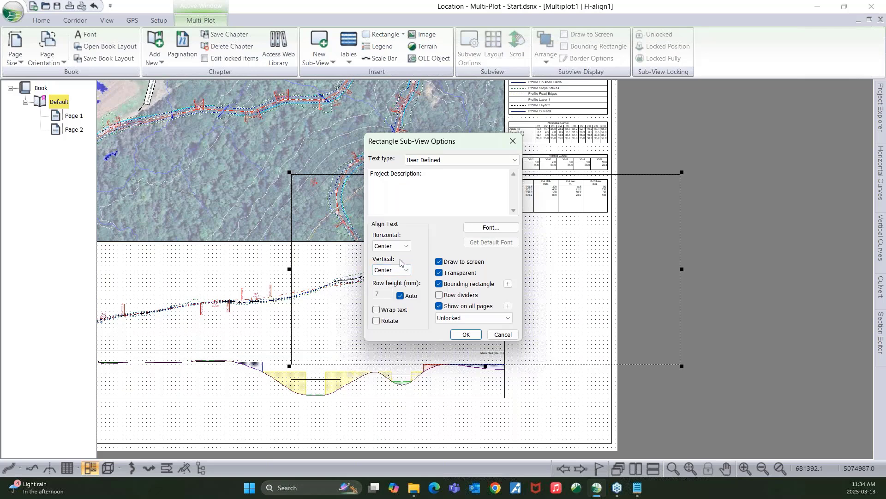
left_click(464, 335)
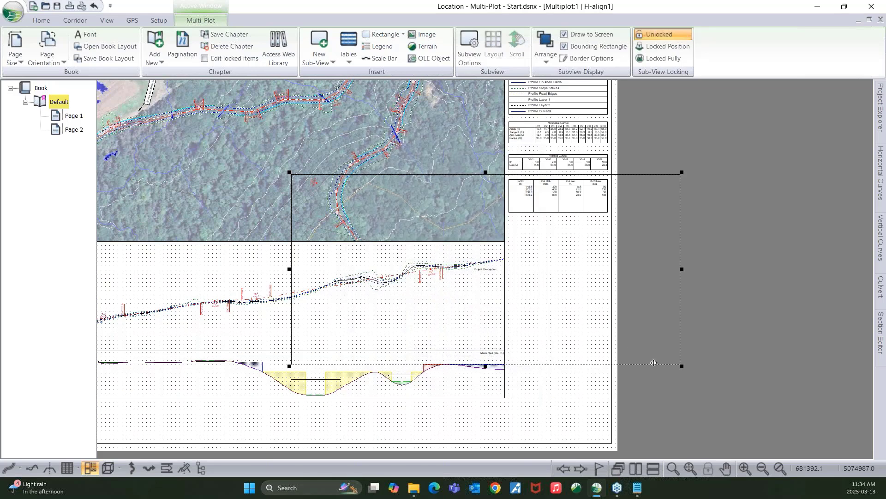
- Shrink the Project Description rectangle, move it under the tables, and fit it to the column's width and the lower edge of the plots
left_click_drag(682, 367, 375, 263)
left_click_drag(351, 210, 545, 240)
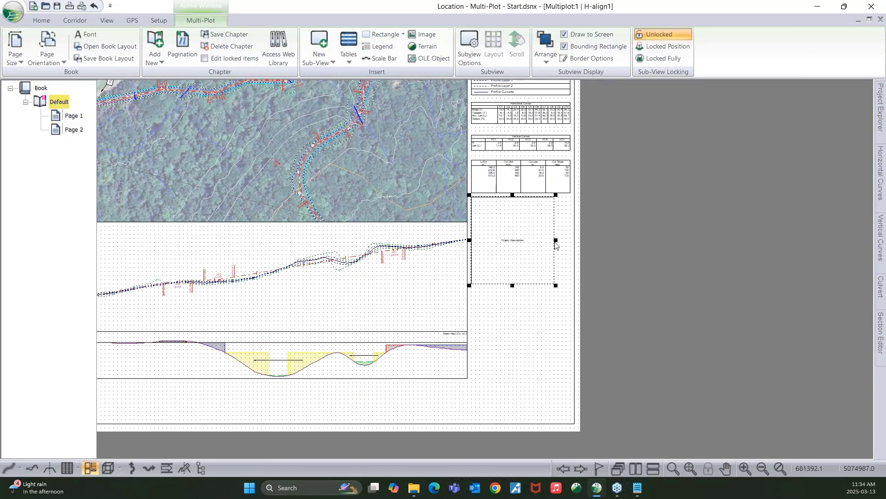
left_click_drag(555, 241, 572, 241)
left_click_drag(521, 286, 522, 380)
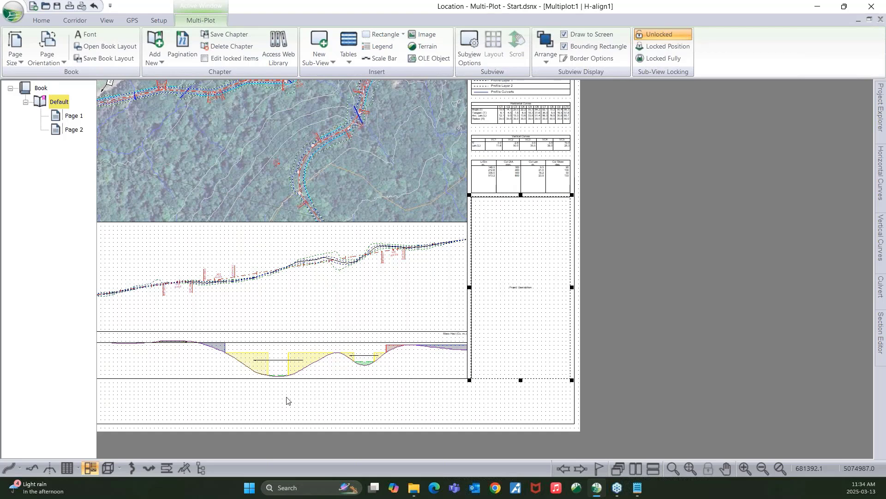
- Delete the Project Description rectangle beneath the tables
middle_click_drag(302, 394, 447, 372)
left_click(456, 372)
middle_click_drag(578, 305, 517, 312)
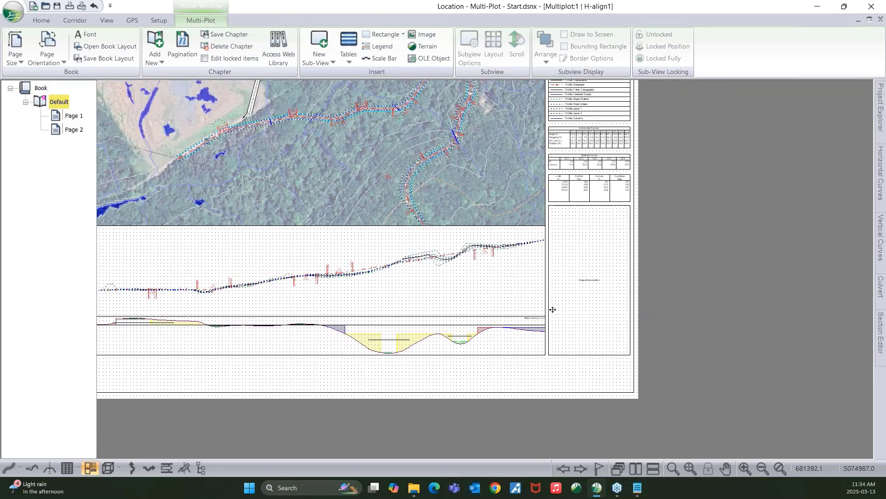
left_click(605, 291)
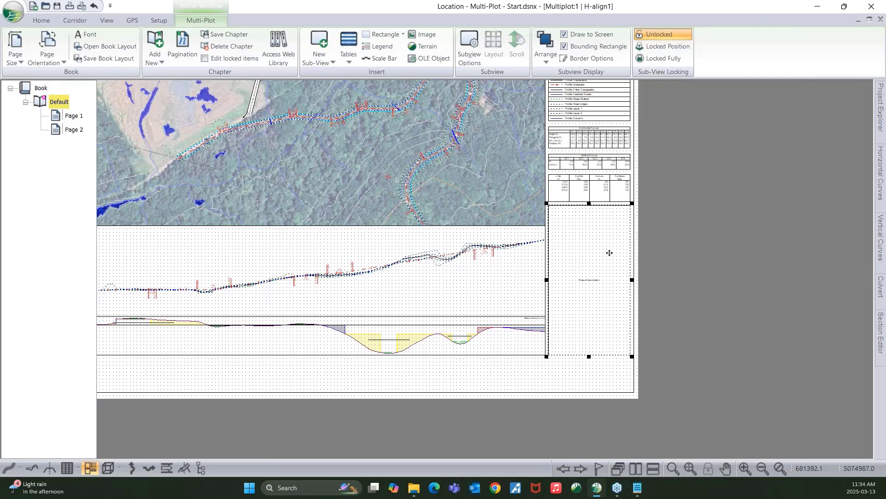
key("Delete")
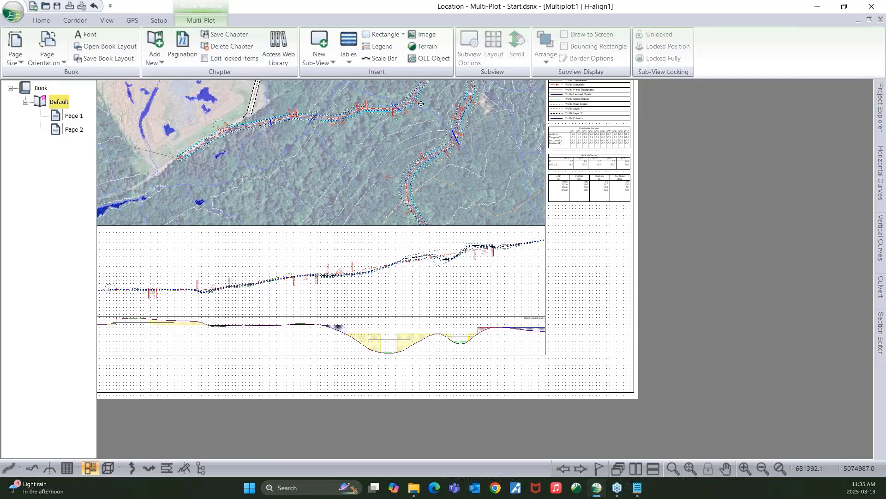
- Add a new rectangle reading "Project Description:" with both its horizontal and vertical text alignment set to Center
left_click(393, 38)
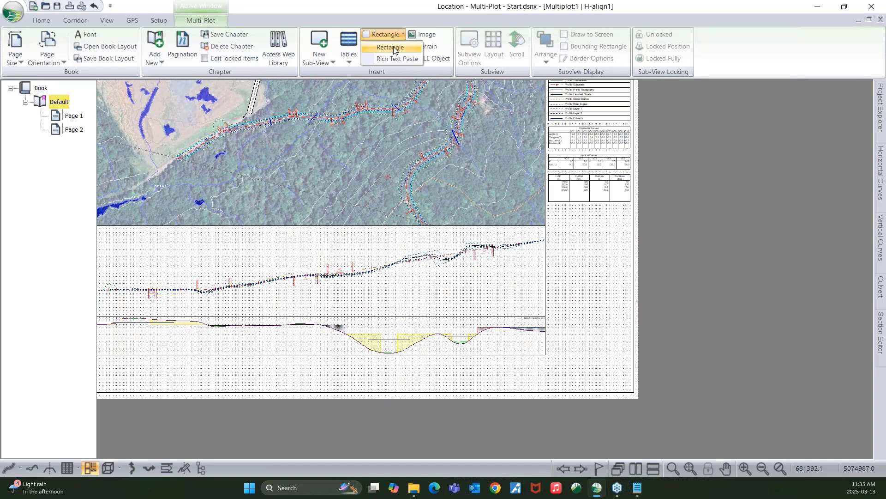
left_click(393, 48)
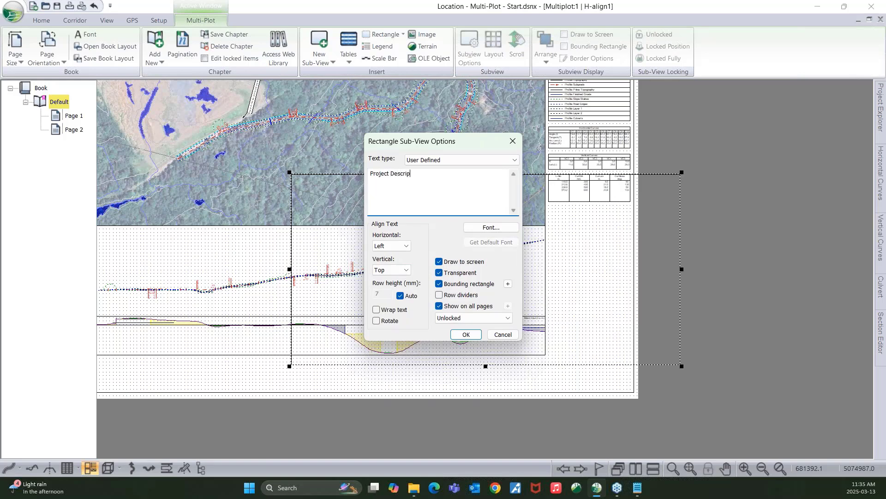
left_click(391, 246)
left_click(393, 259)
left_click(391, 269)
left_click(388, 283)
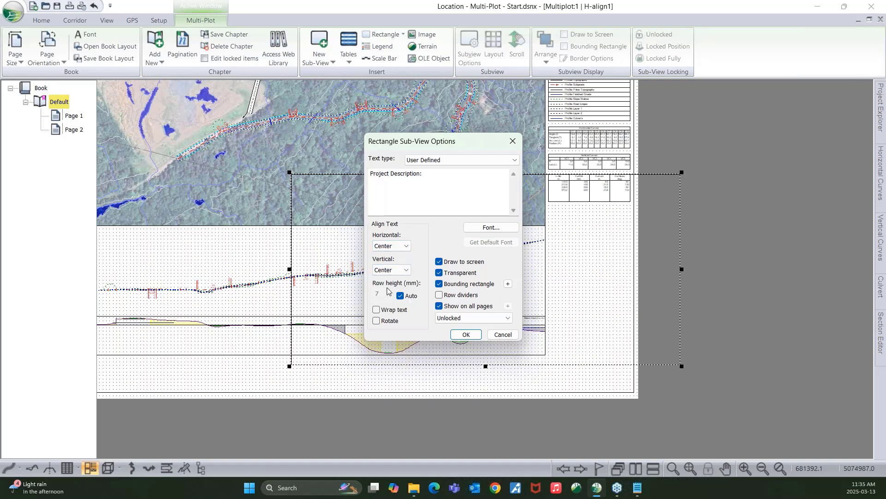
left_click(466, 334)
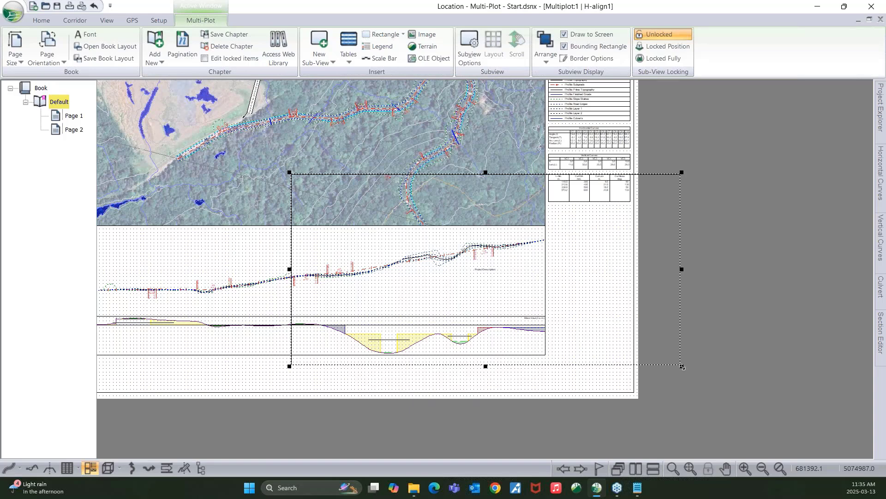
- Resize and move the new rectangle to fill the space under the tables, down to the lower edge of the plots
left_click_drag(415, 332, 411, 333)
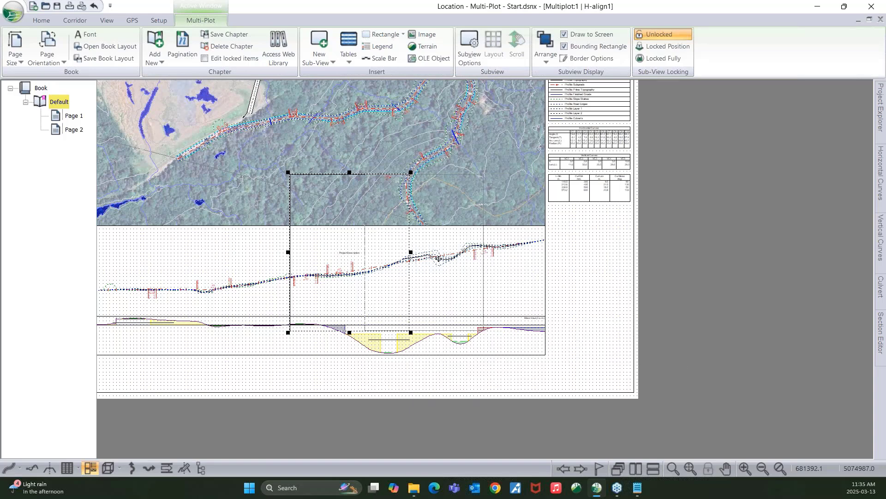
left_click(614, 284)
left_click_drag(657, 358, 631, 355)
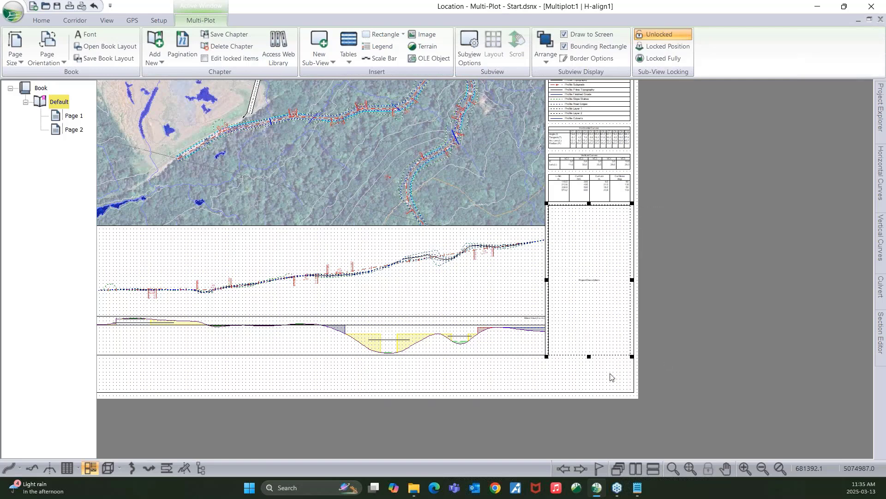
left_click(597, 379)
middle_click_drag(380, 312, 480, 329)
scroll(480, 337, "down", 1)
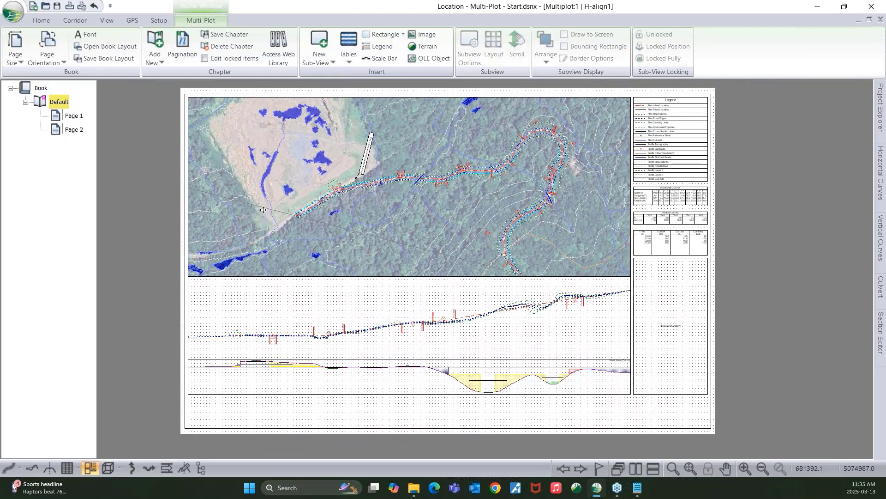
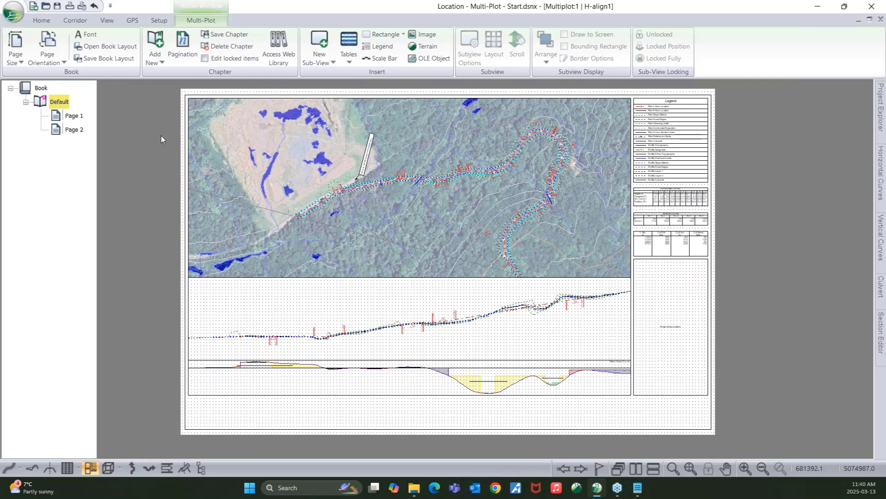
left_click(155, 55)
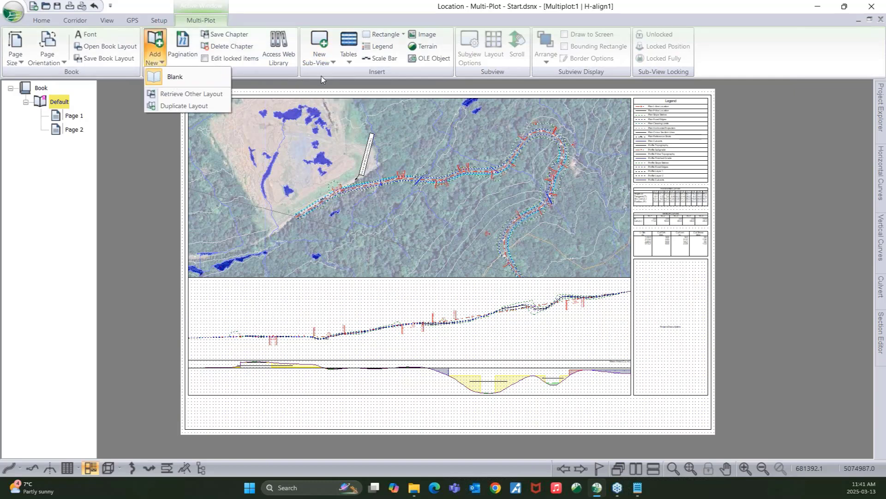
left_click(333, 17)
left_click(323, 61)
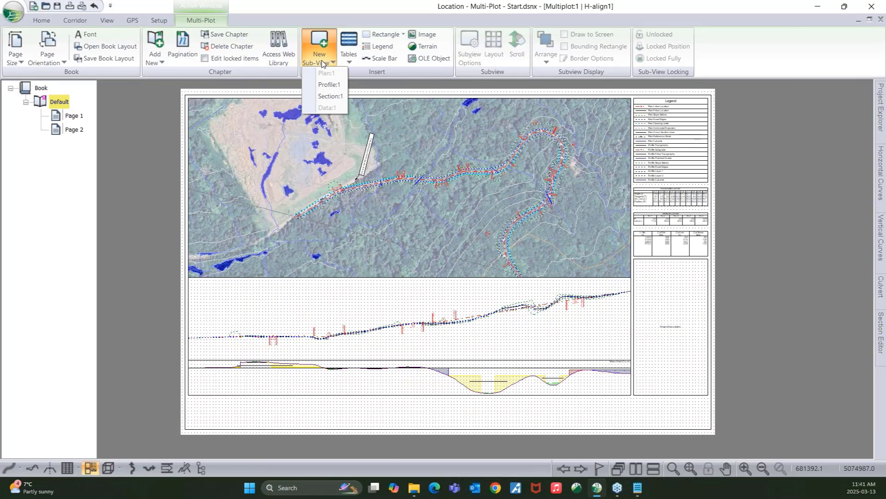
left_click(325, 96)
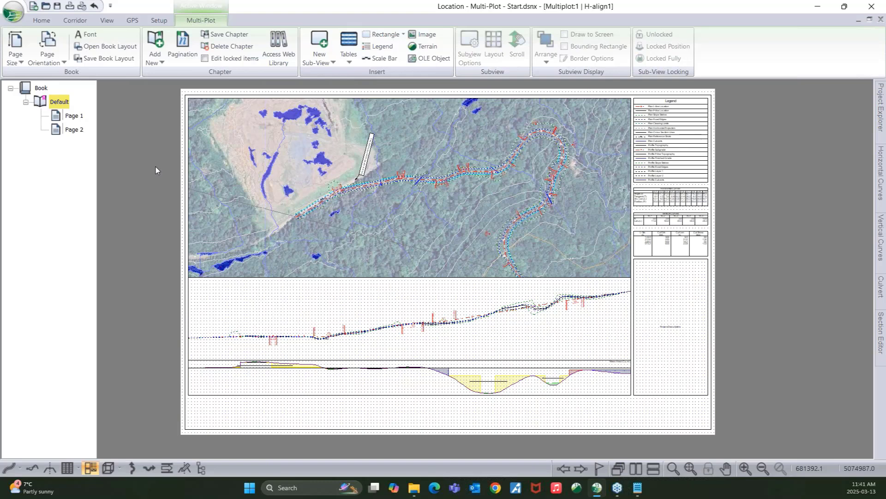
- Add a new chapter to the book by retrieving the existing D_Size_Cross_Section-1 layout
left_click(287, 61)
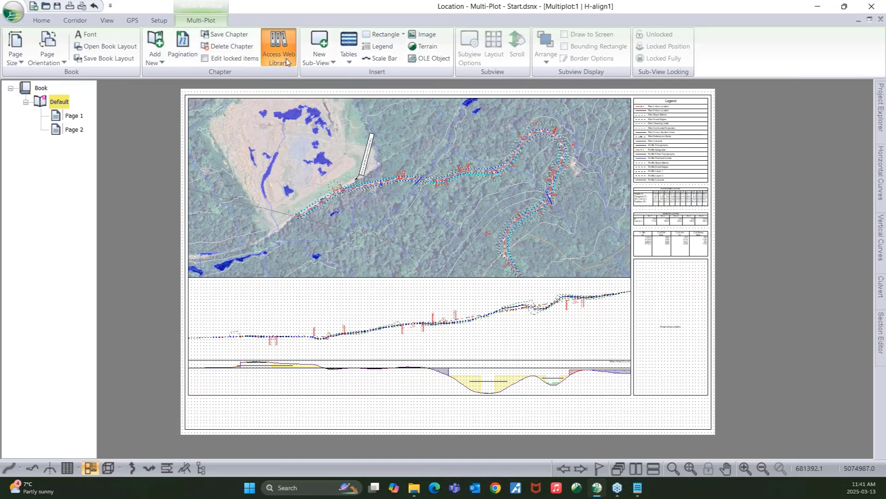
left_click_drag(396, 160, 394, 153)
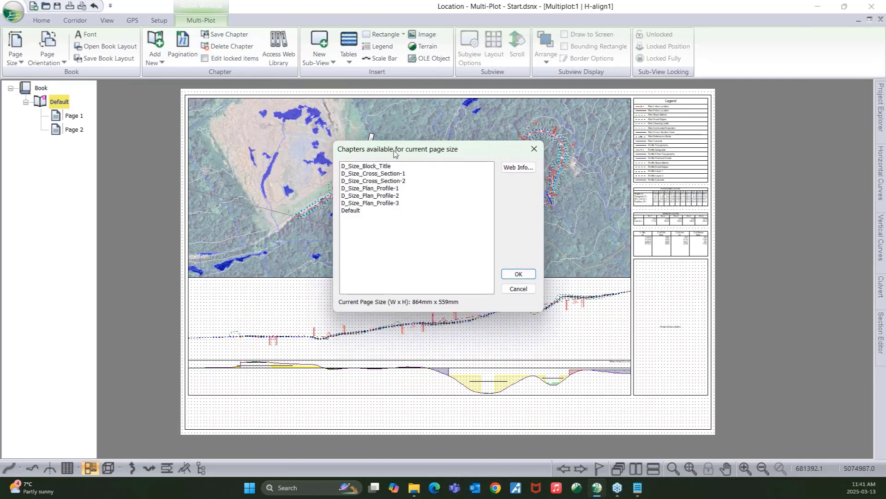
left_click(358, 175)
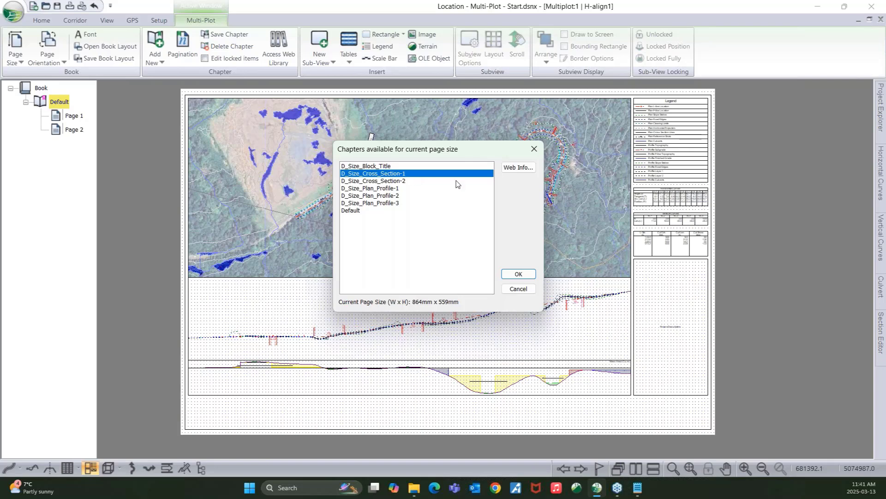
left_click(518, 274)
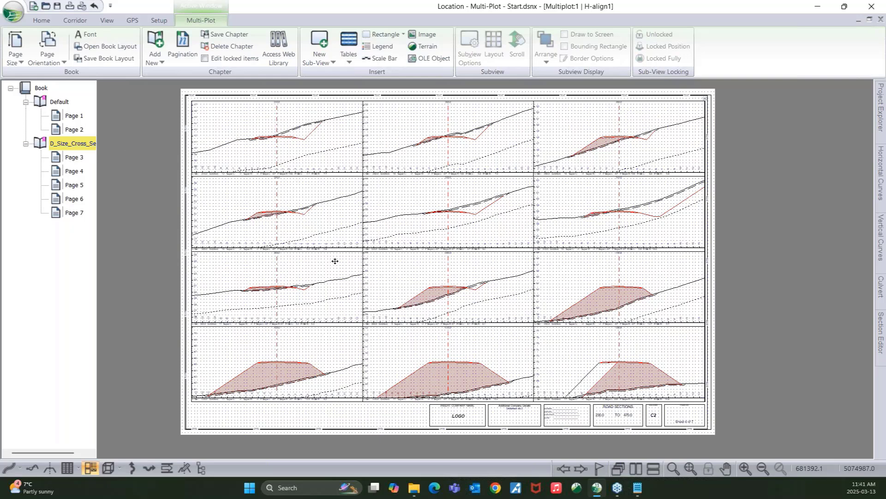
- Allow editing of locked items in the multi-plot options for the cross-section chapter
middle_click_drag(340, 255, 344, 253)
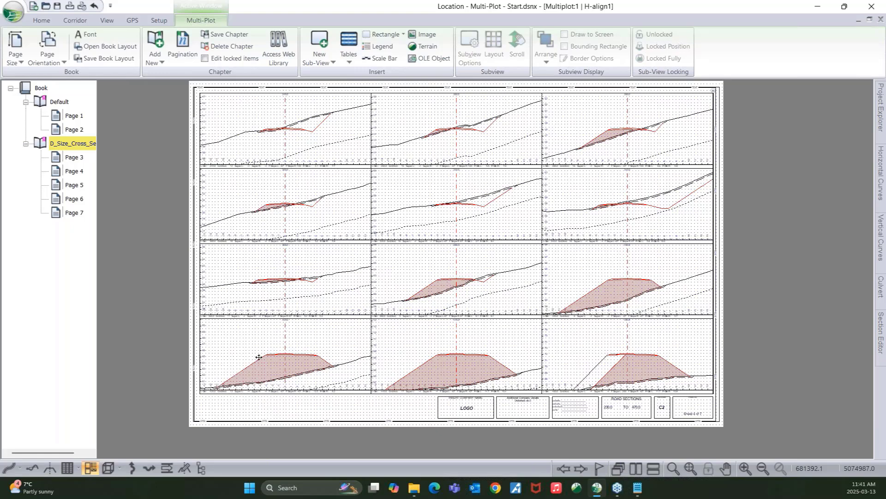
middle_click_drag(237, 373, 242, 346)
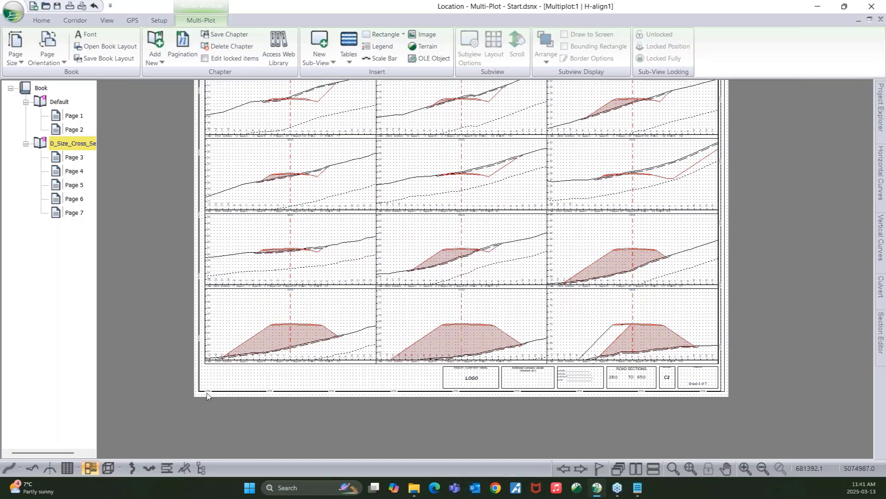
scroll(207, 393, "up", 5)
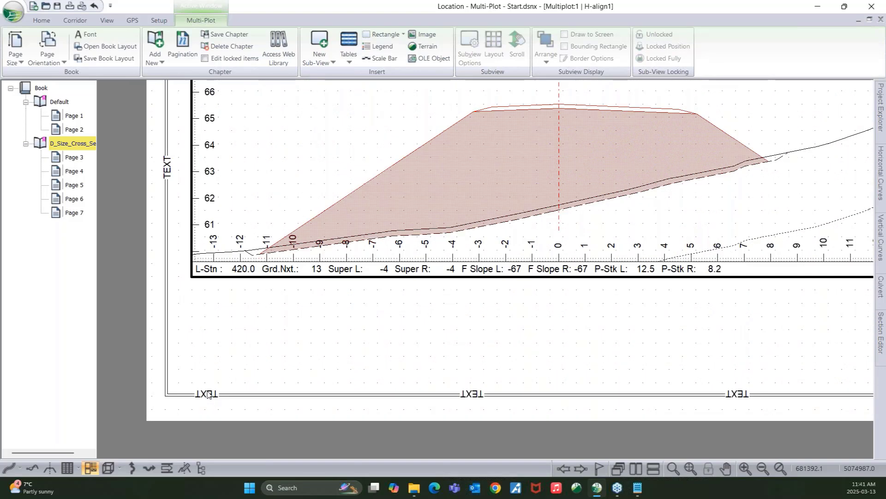
middle_click_drag(228, 367, 235, 354)
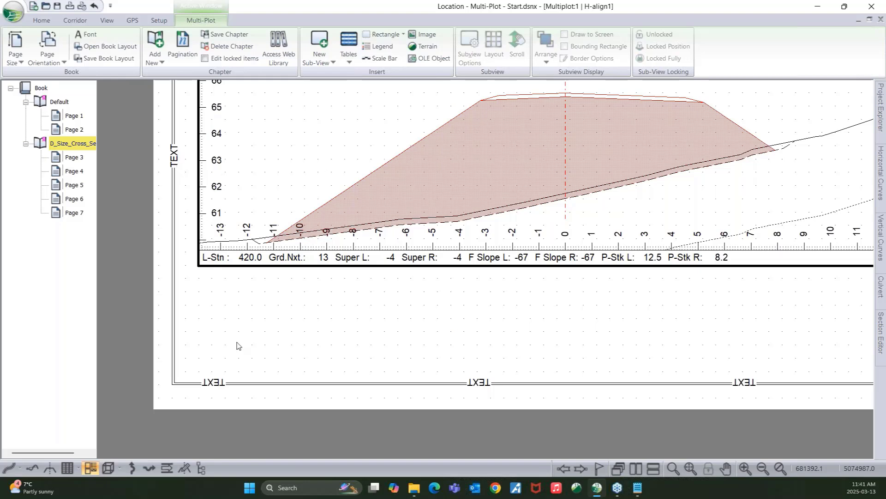
scroll(222, 354, "up", 1)
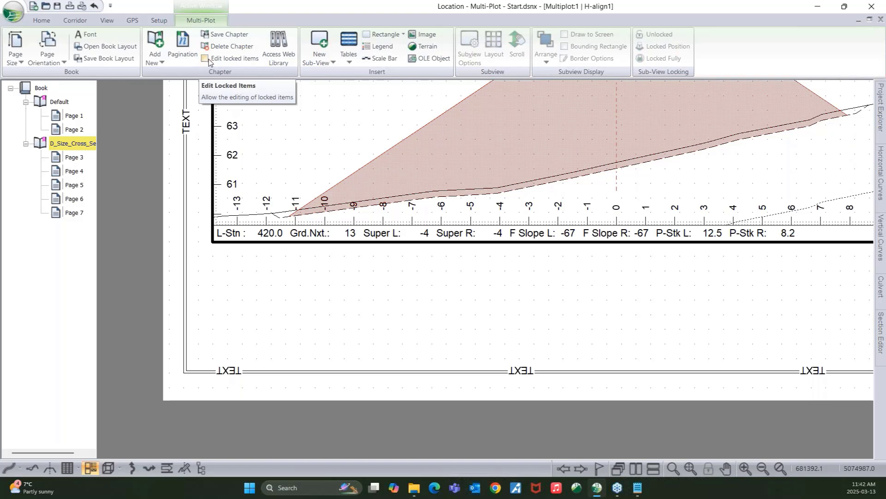
double_click(276, 385)
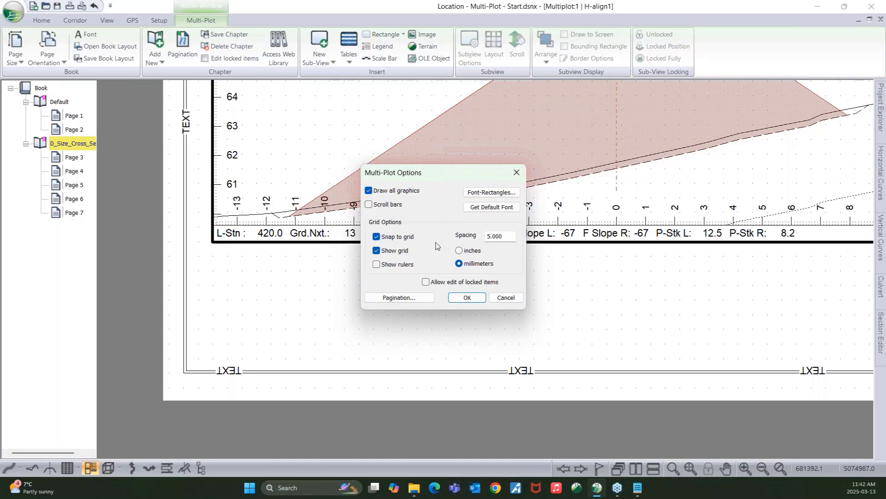
left_click(426, 283)
left_click(468, 298)
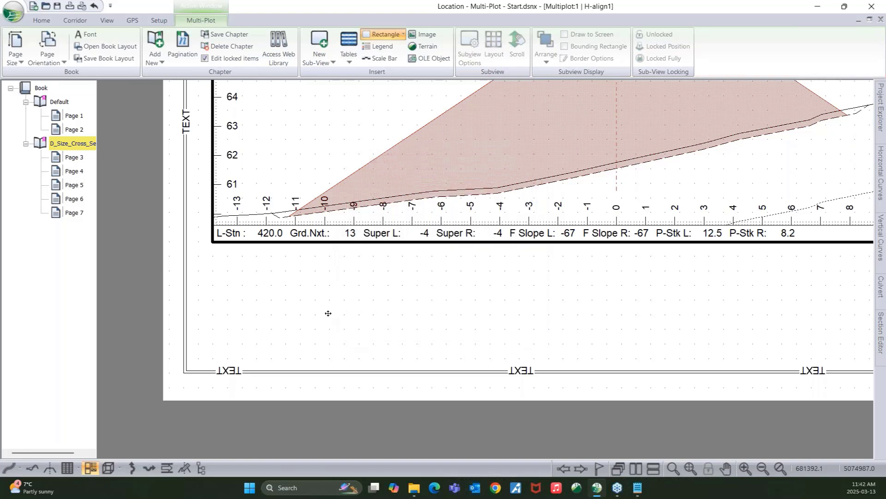
- Delete the locked inner border with the TEXT labels around the cross-section sheet, and undo the deletion
left_click(230, 370)
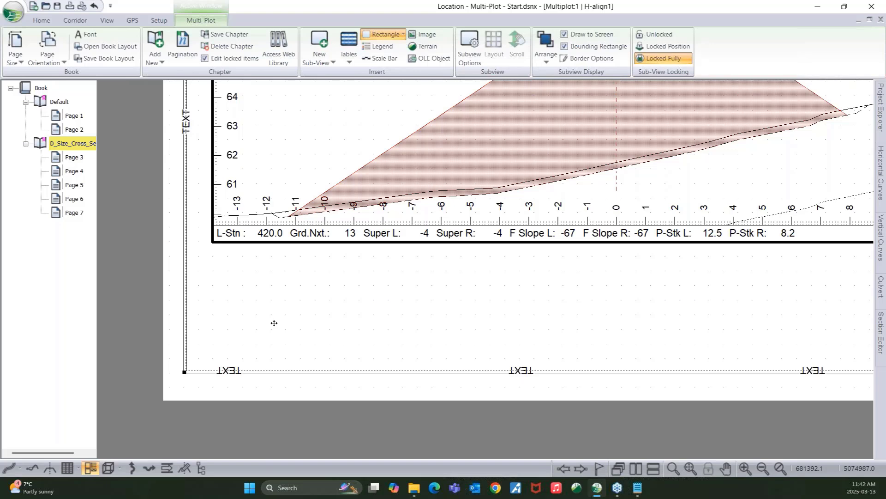
middle_click_drag(262, 329, 269, 308)
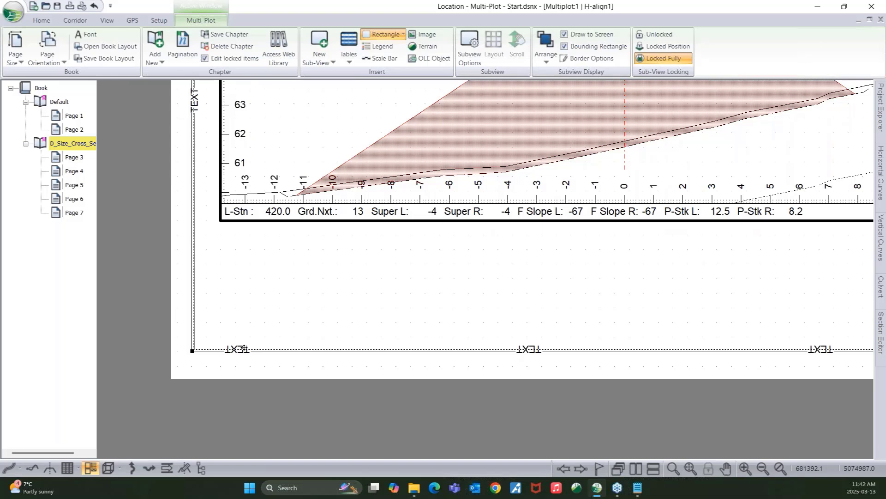
left_click(256, 309)
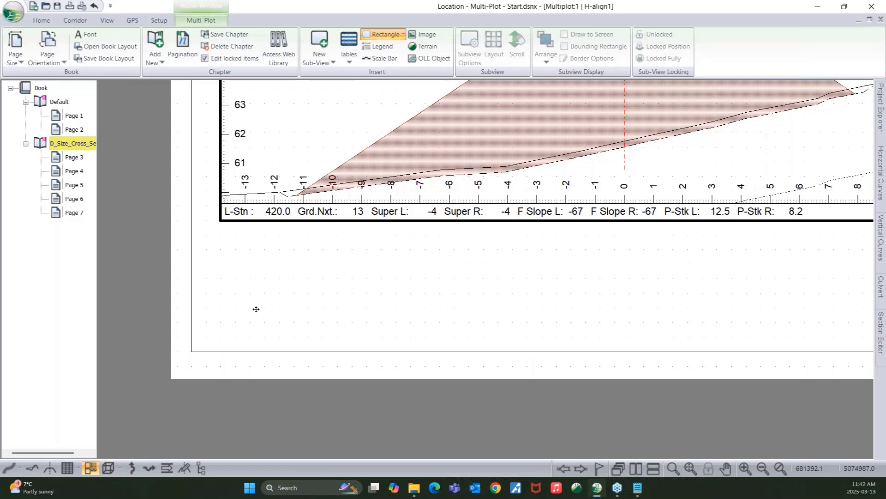
middle_click_drag(284, 317, 284, 319)
scroll(283, 318, "down", 2)
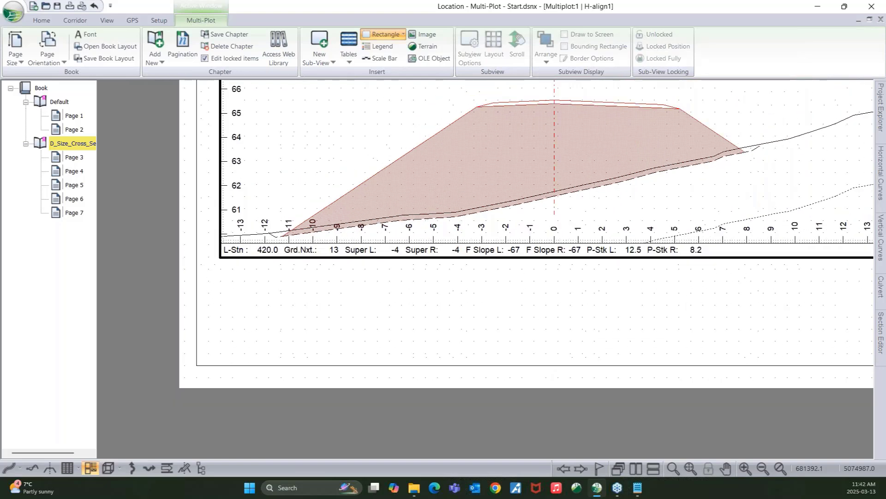
left_click(94, 6)
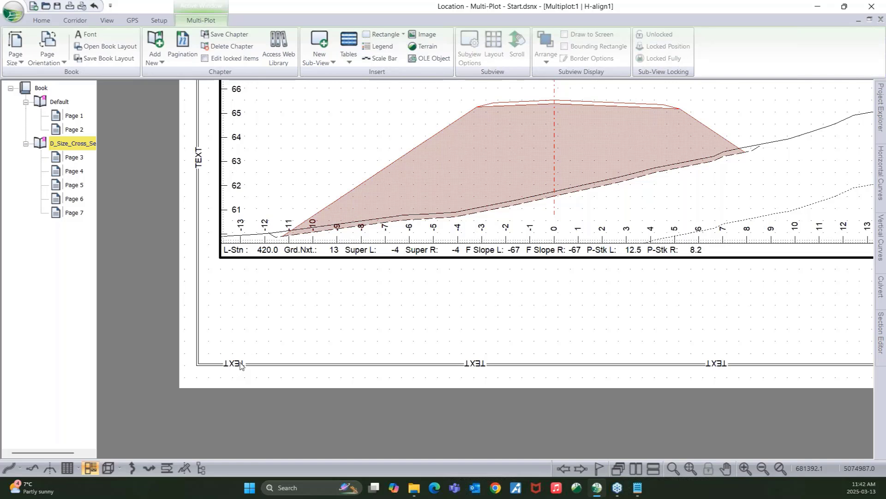
- Allow editing of locked items and delete the locked TEXT-labelled border around the cross-section sheet
double_click(253, 344)
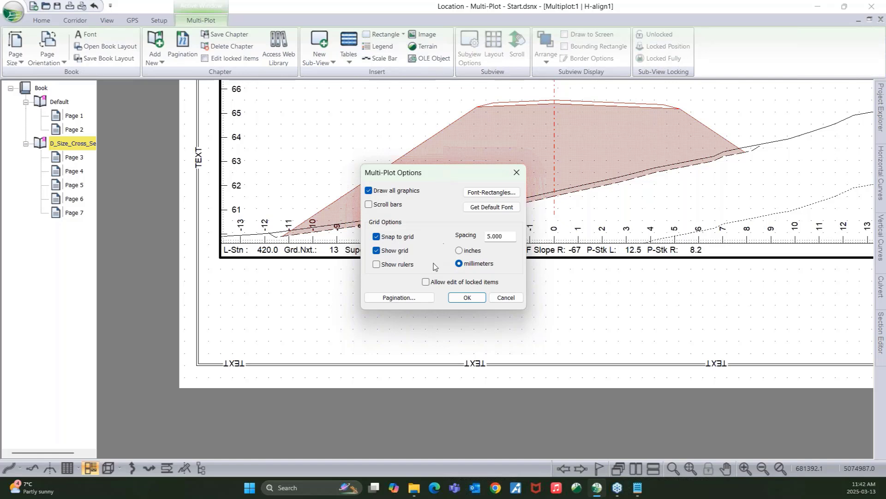
left_click(425, 283)
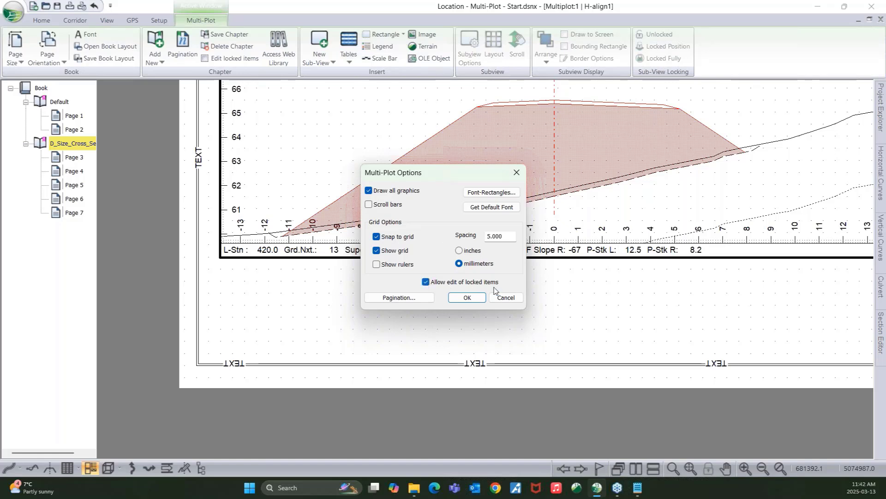
left_click(466, 298)
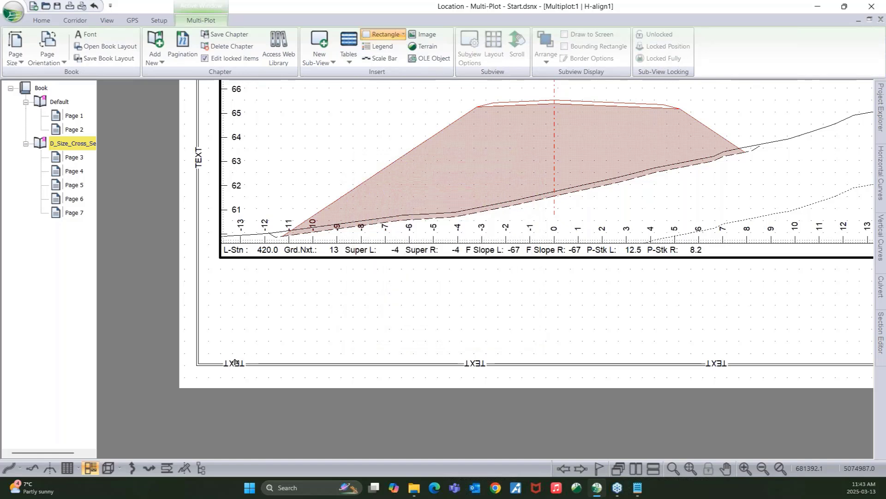
left_click(235, 363)
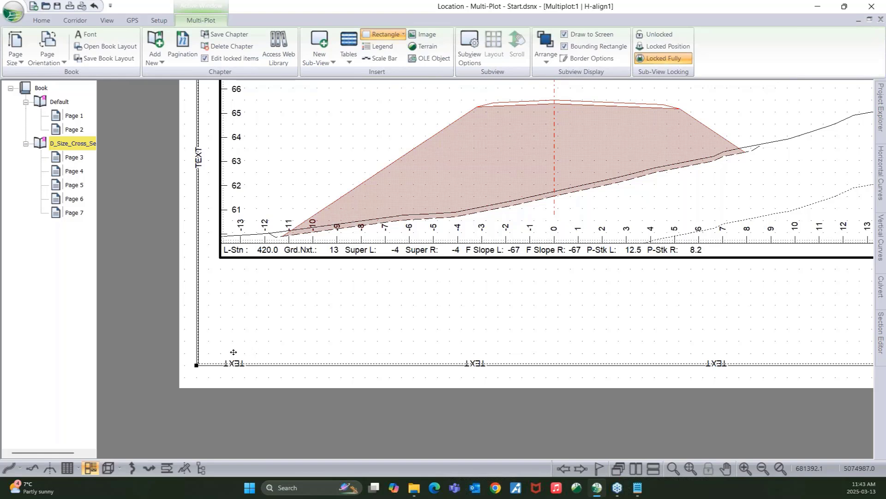
scroll(233, 352, "up", 1)
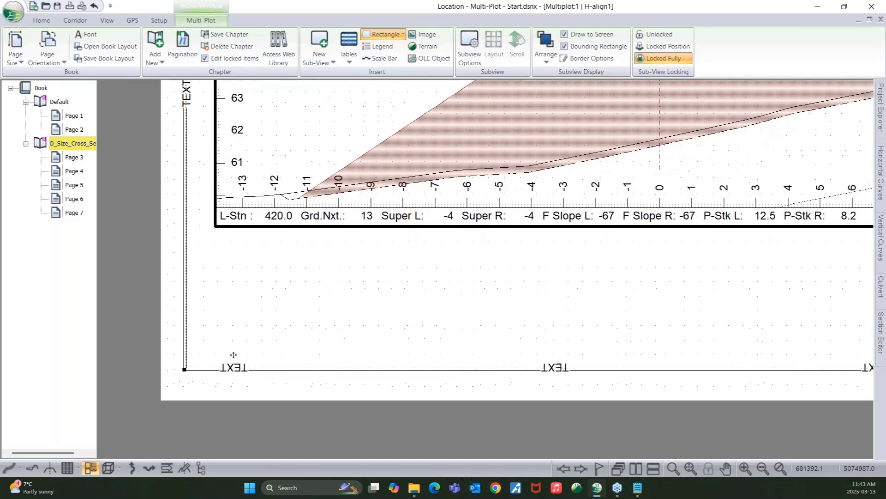
left_click(258, 323)
scroll(260, 327, "down", 2)
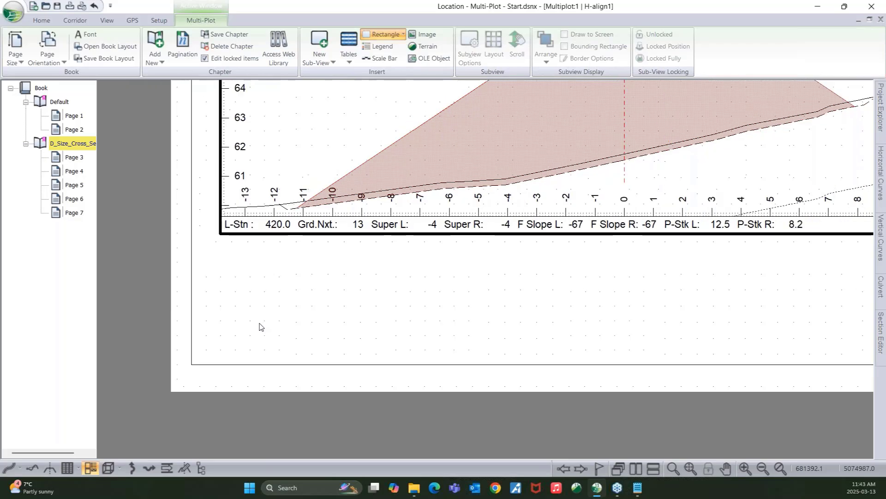
- Examine the edges of the cross-section sheet and the arrangement of its section plots
scroll(459, 239, "down", 3)
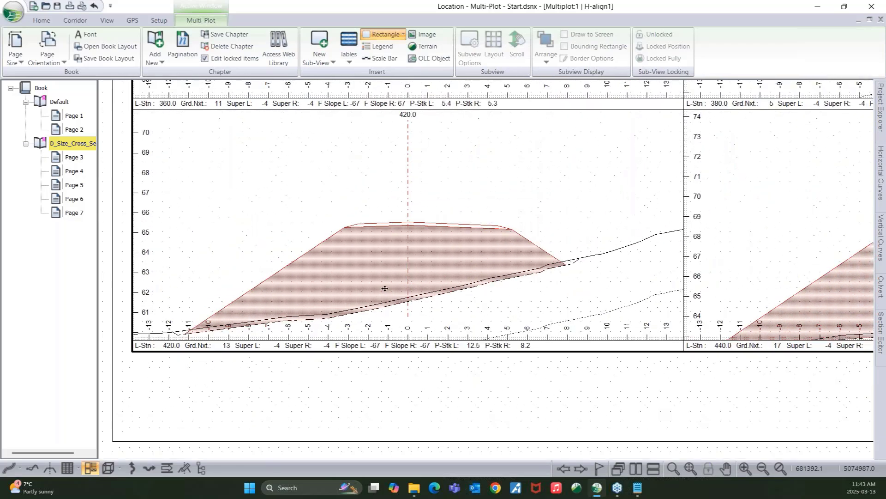
middle_click_drag(400, 267, 338, 337)
scroll(396, 278, "down", 3)
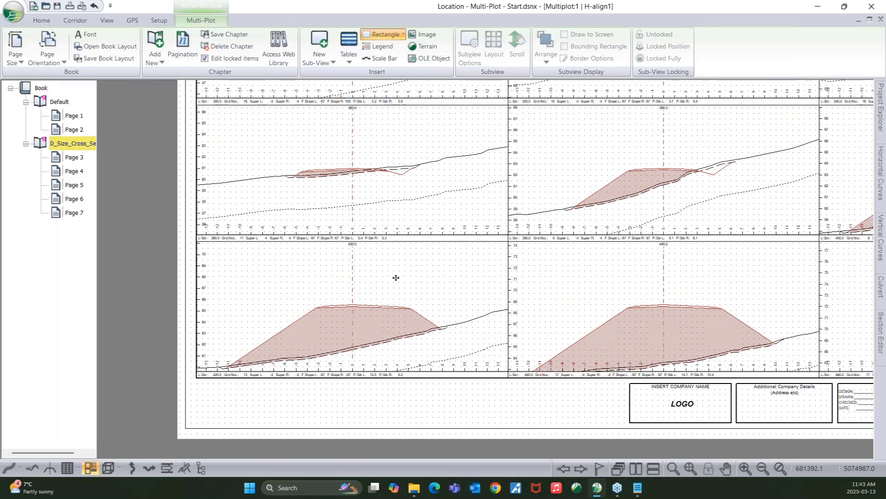
middle_click_drag(553, 208, 522, 352)
middle_click_drag(389, 111, 362, 301)
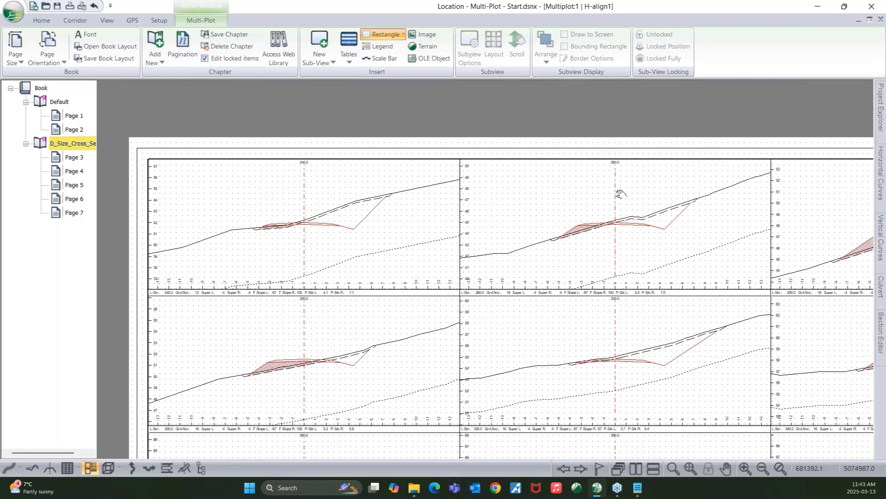
middle_click_drag(617, 192, 353, 178)
middle_click_drag(665, 287, 677, 245)
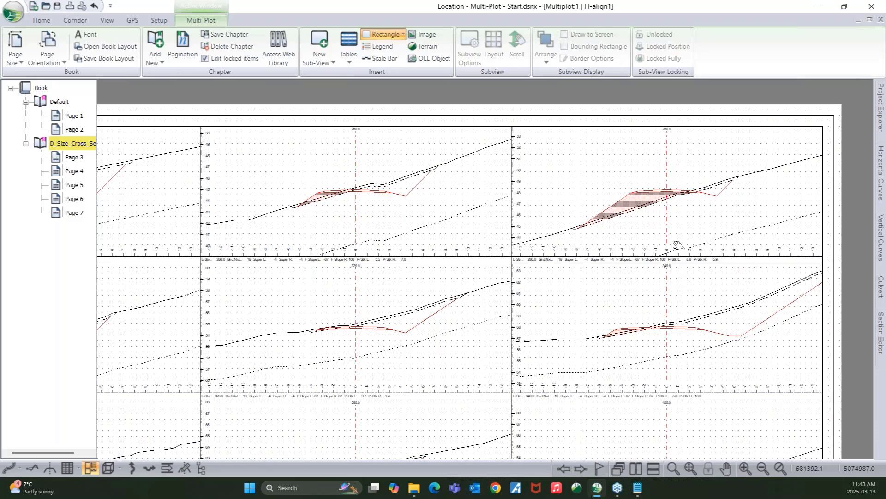
scroll(676, 245, "up", 2)
scroll(397, 237, "down", 10)
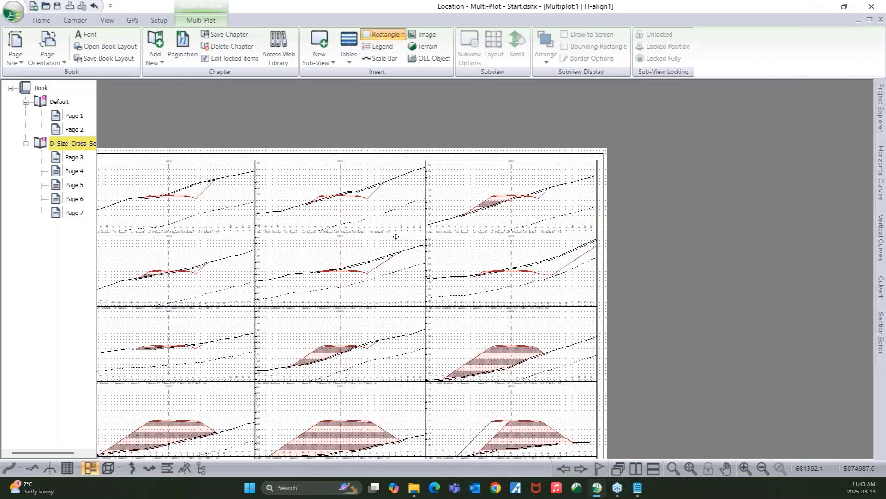
middle_click_drag(403, 229, 492, 182)
scroll(445, 205, "up", 1)
scroll(444, 205, "up", 1)
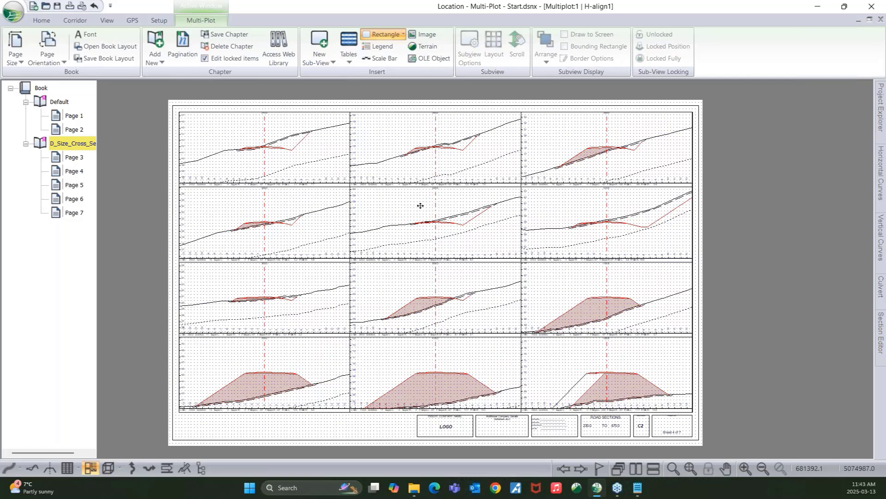
- Include culvert insertion points among the point types plotted in the cross-section sub-view's layout
left_click(380, 186)
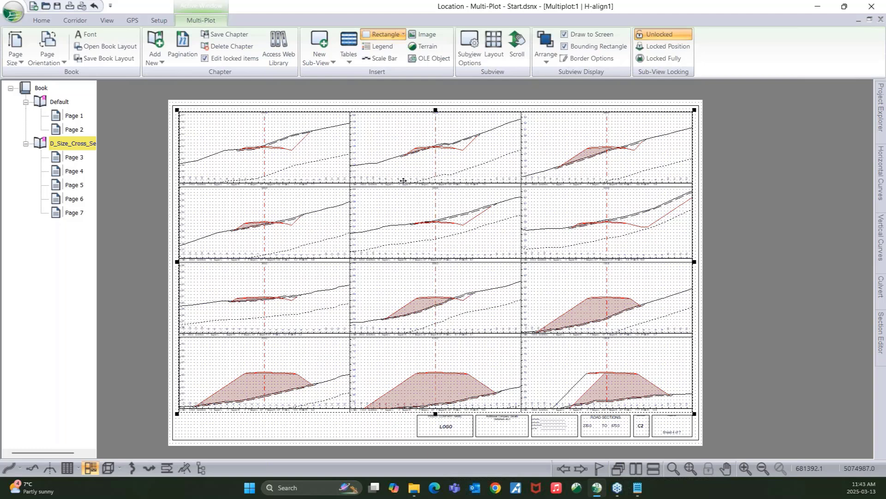
left_click(493, 55)
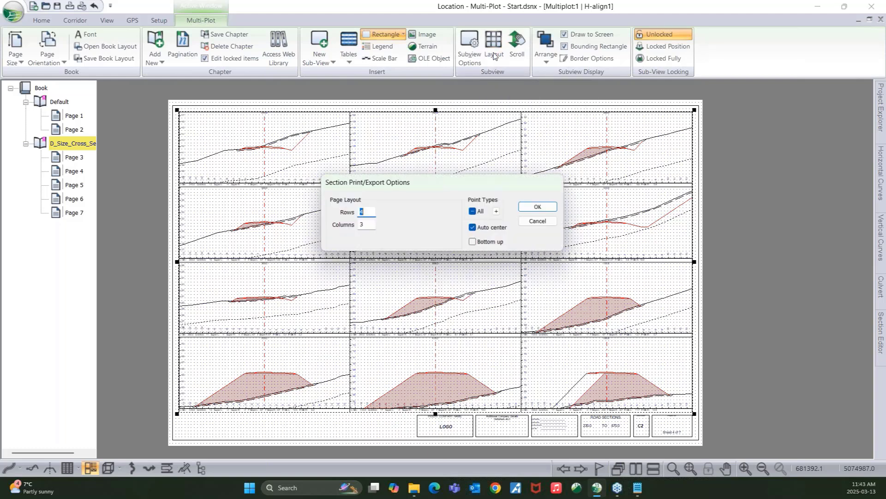
left_click(499, 213)
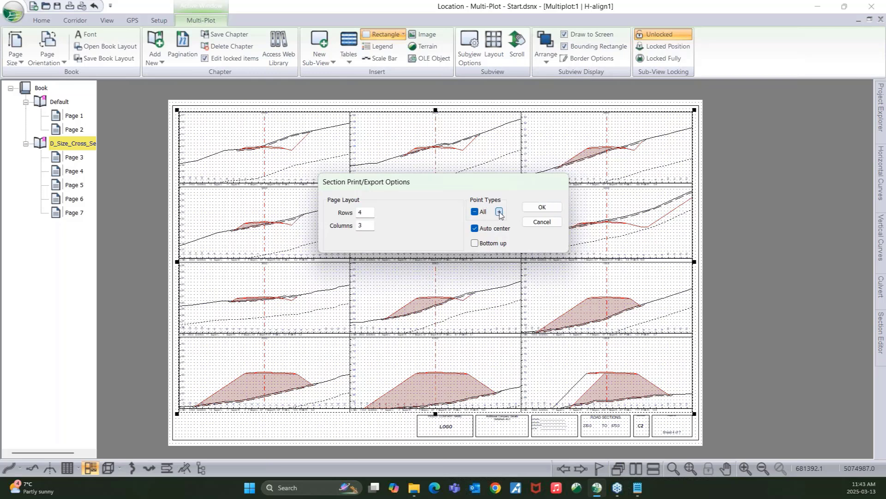
left_click_drag(449, 152, 557, 124)
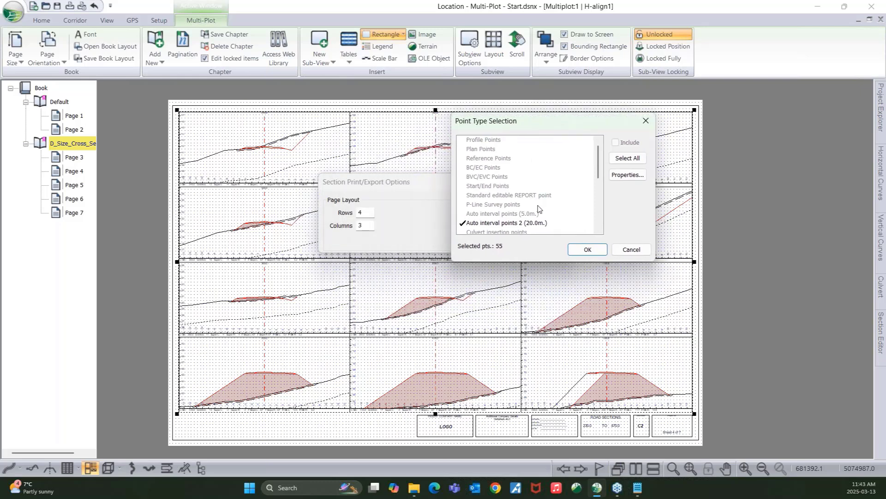
scroll(538, 209, "down", 1)
left_click(471, 207)
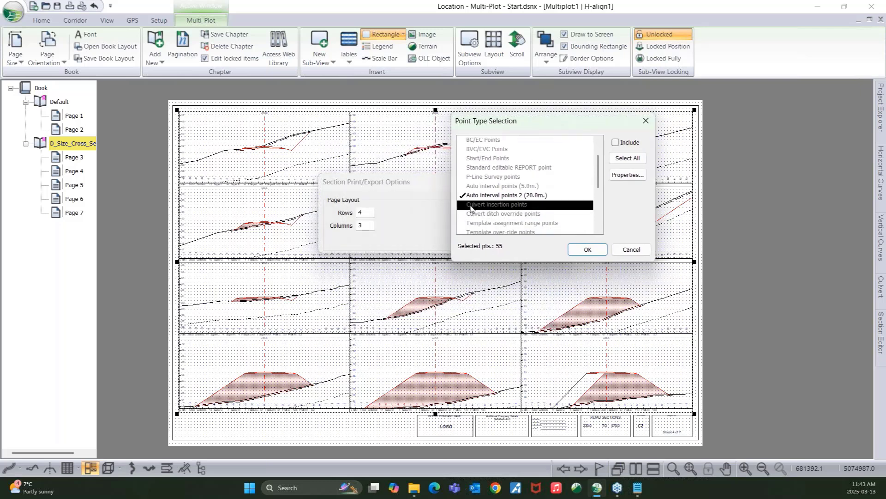
double_click(498, 207)
left_click(589, 249)
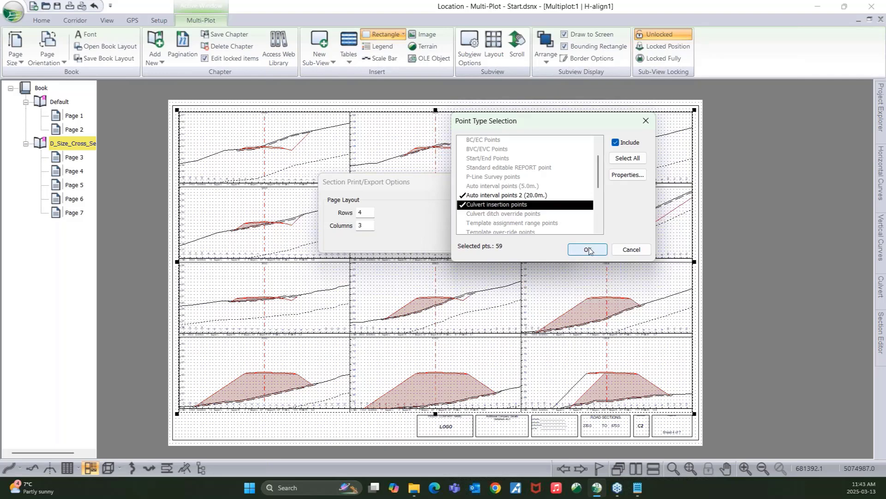
left_click(542, 207)
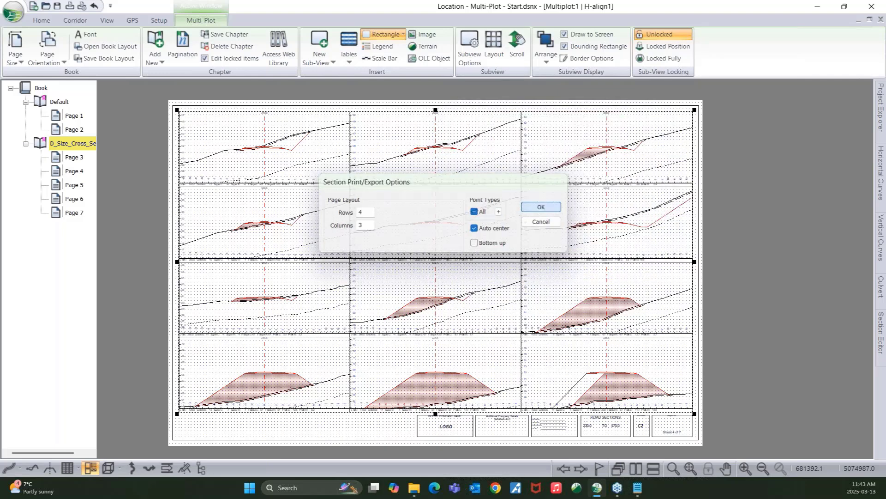
scroll(205, 163, "up", 4)
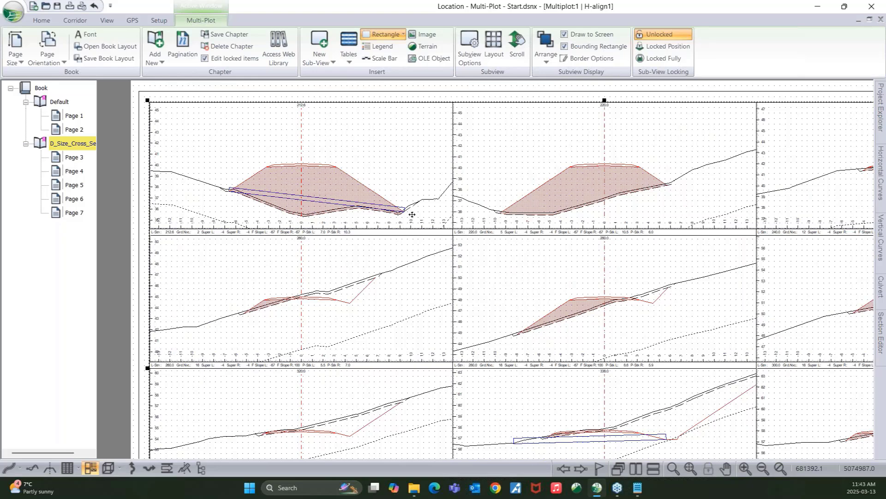
scroll(508, 208, "down", 3)
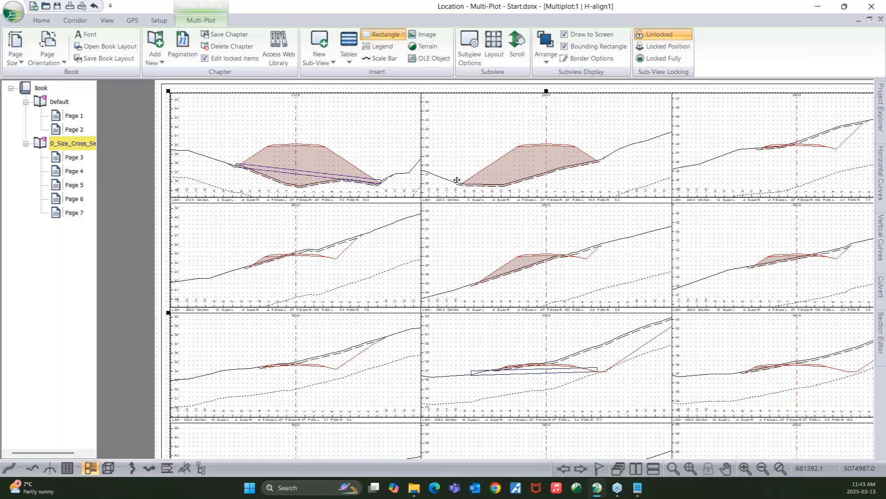
scroll(542, 222, "down", 2)
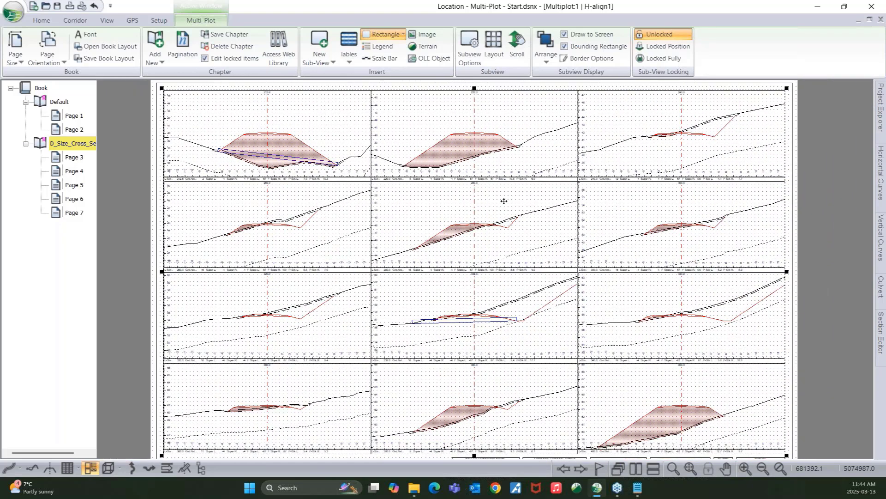
left_click(811, 188)
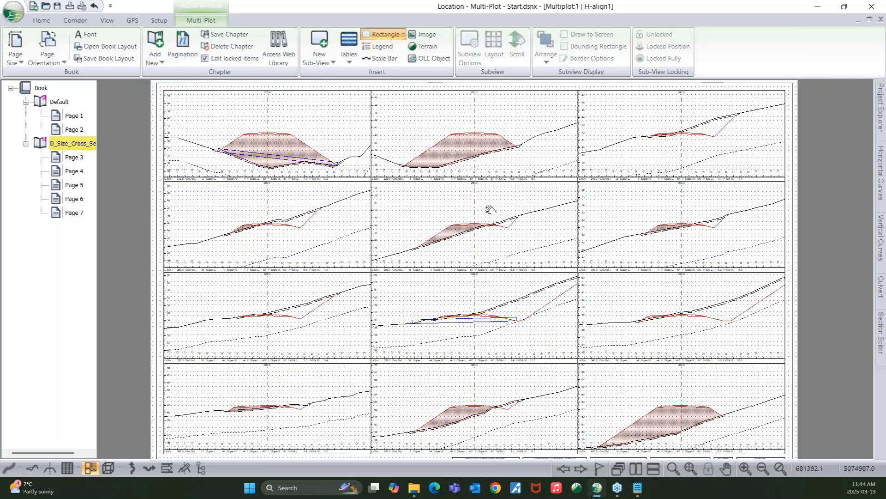
- Check the pagination options of the D-size cross-section chapter and leave them as they are
middle_click_drag(491, 210, 490, 208)
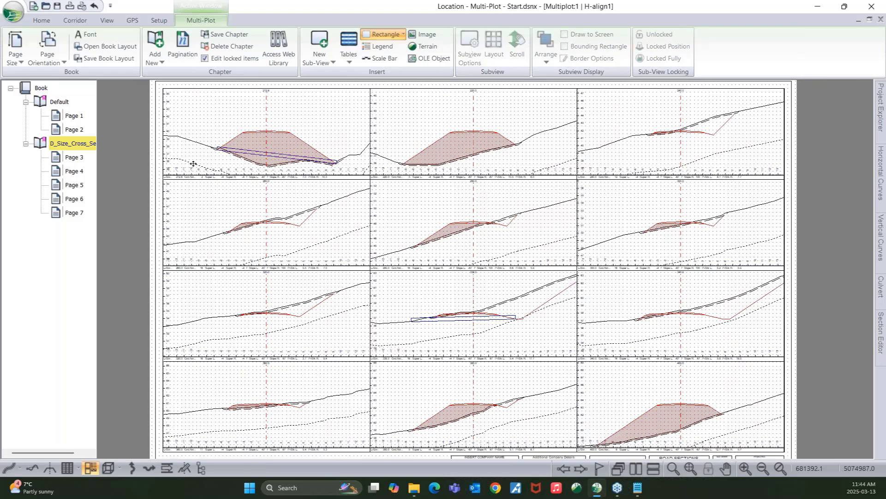
right_click(63, 148)
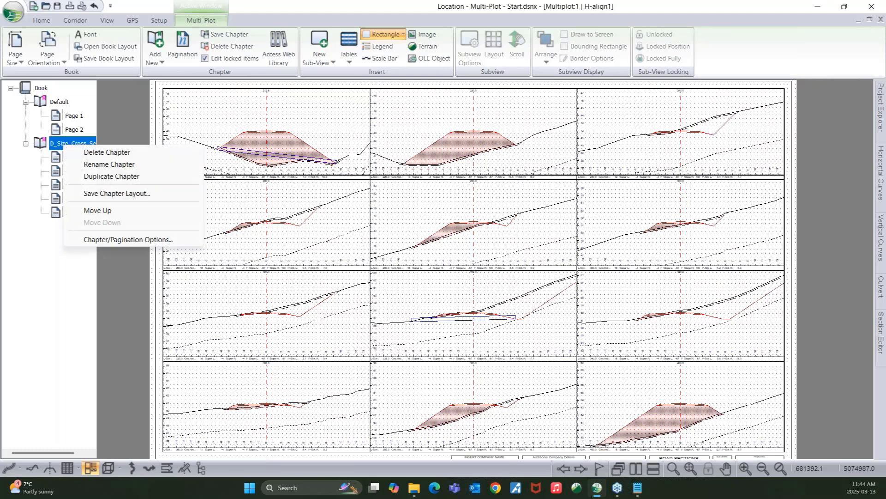
left_click(111, 239)
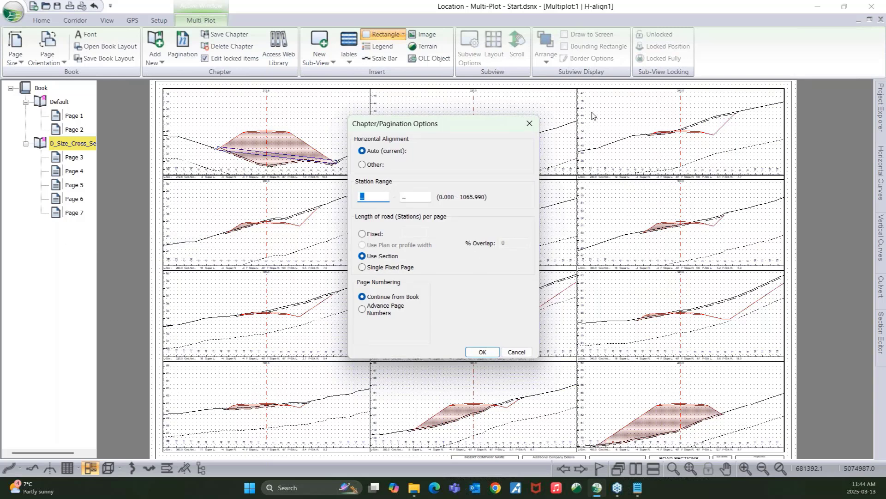
left_click(521, 351)
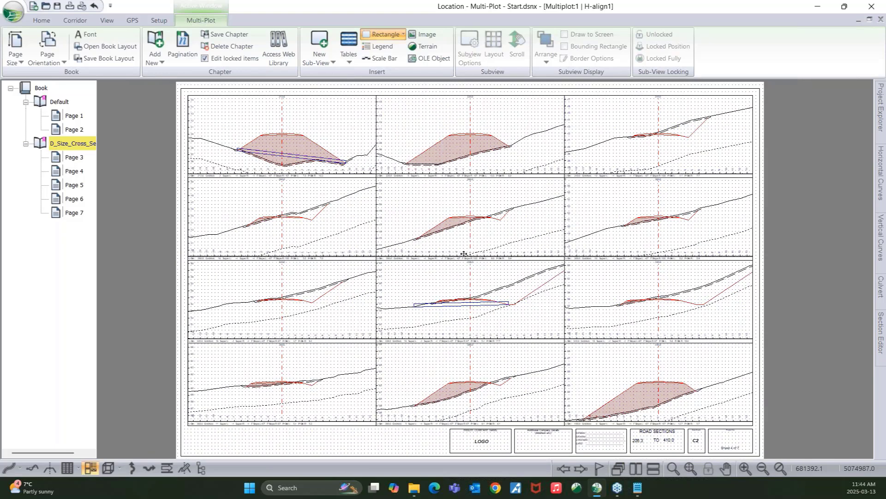
- Copy the whole row of title-block boxes along the lower edge of the cross-section sheet
middle_click_drag(463, 239, 454, 204)
middle_click_drag(517, 271, 494, 218)
scroll(529, 308, "up", 2)
middle_click_drag(530, 308, 424, 261)
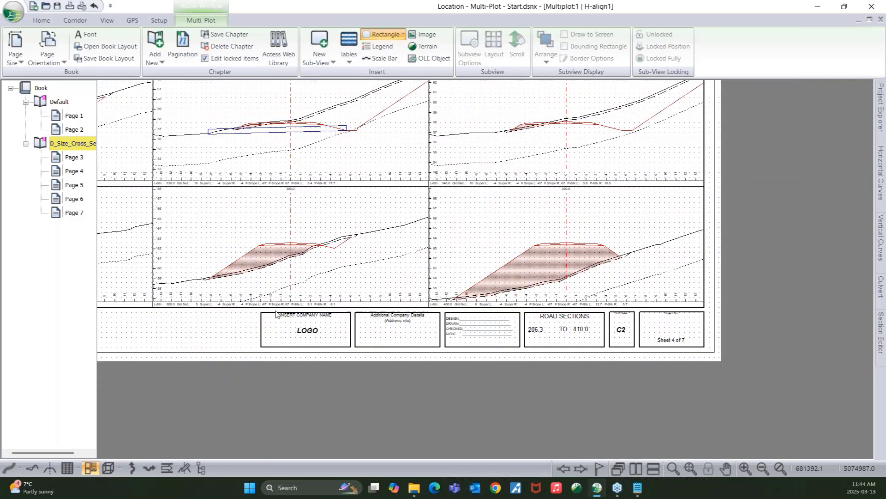
left_click_drag(258, 309, 710, 352)
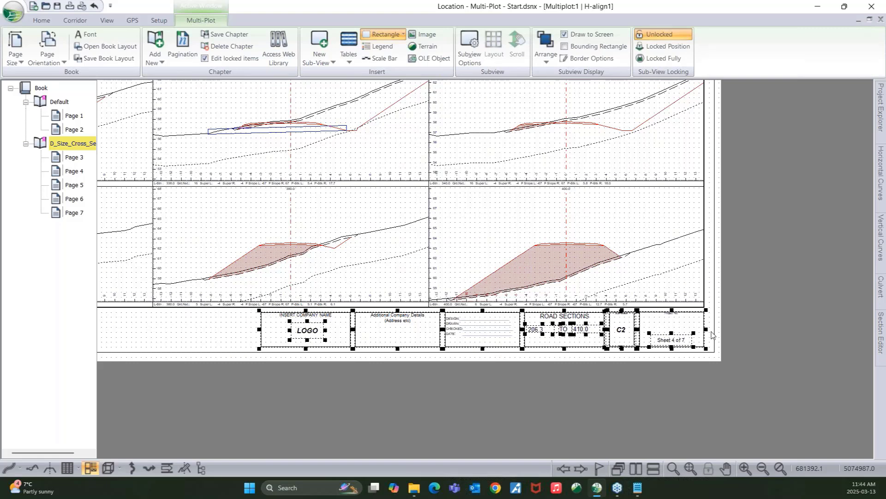
right_click(390, 328)
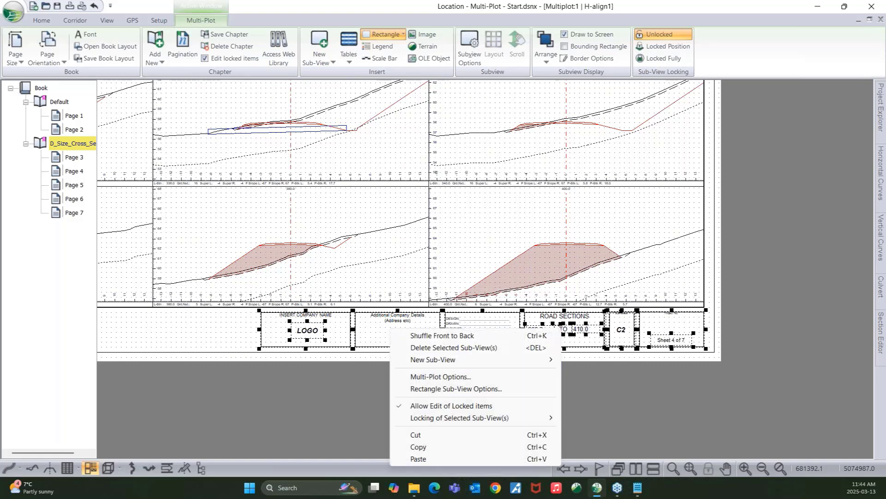
left_click(418, 449)
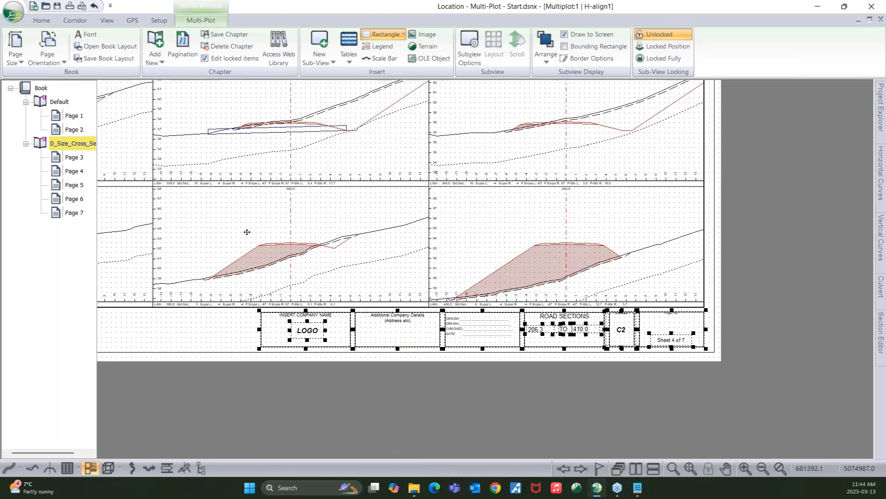
- Paste the title block onto the Default chapter's plan-profile sheet and delete the pasted copy
left_click(60, 102)
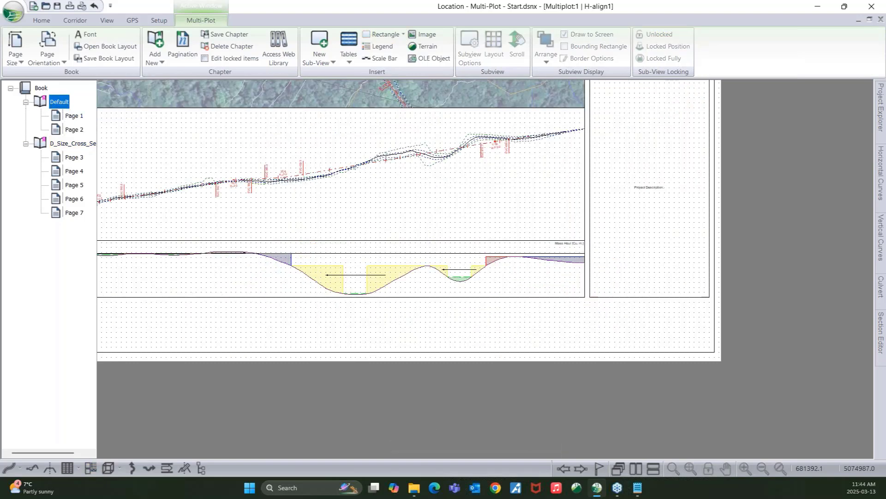
right_click(292, 317)
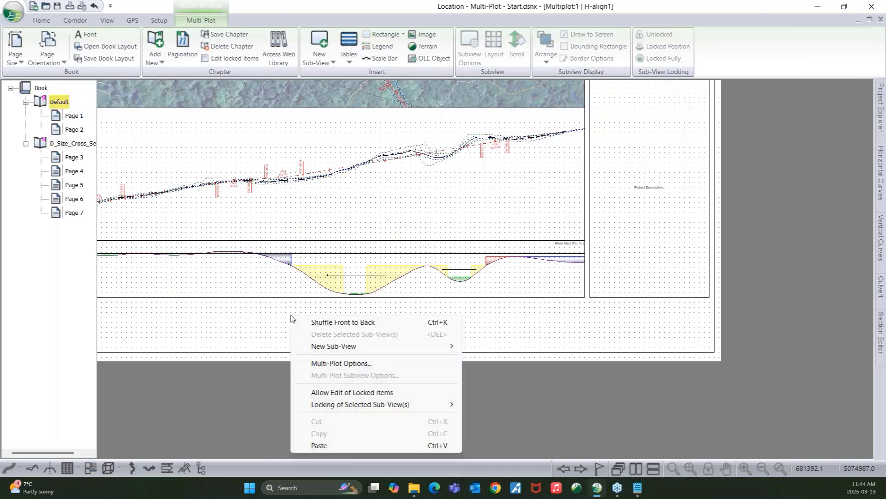
left_click(345, 445)
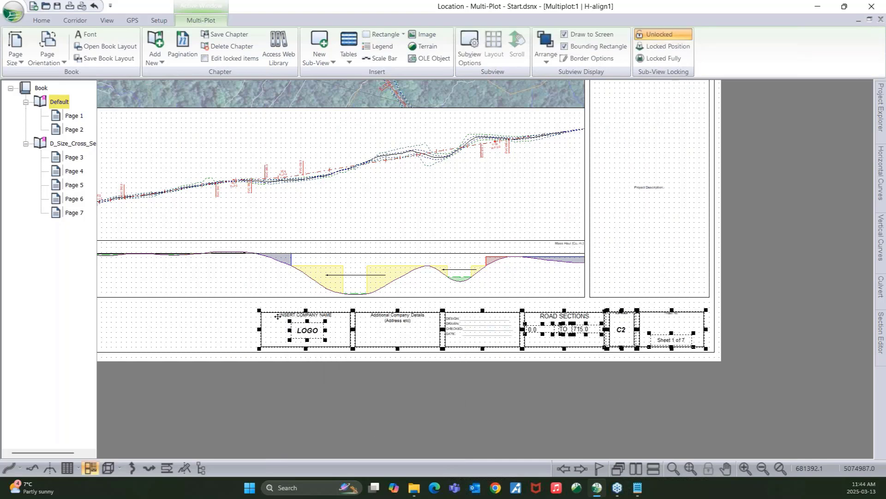
key("Delete")
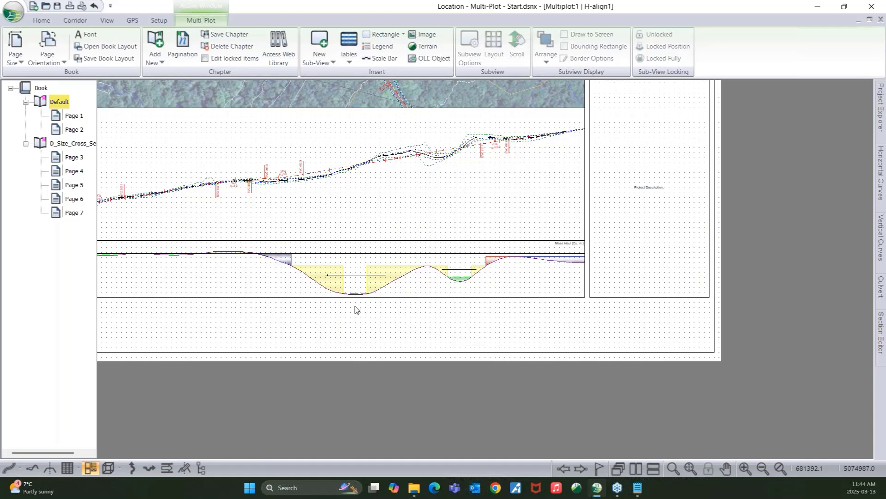
- Copy all title-block boxes from the cross-section sheet and paste them onto the Default chapter's plan-profile sheet
left_click(66, 144)
left_click(242, 327)
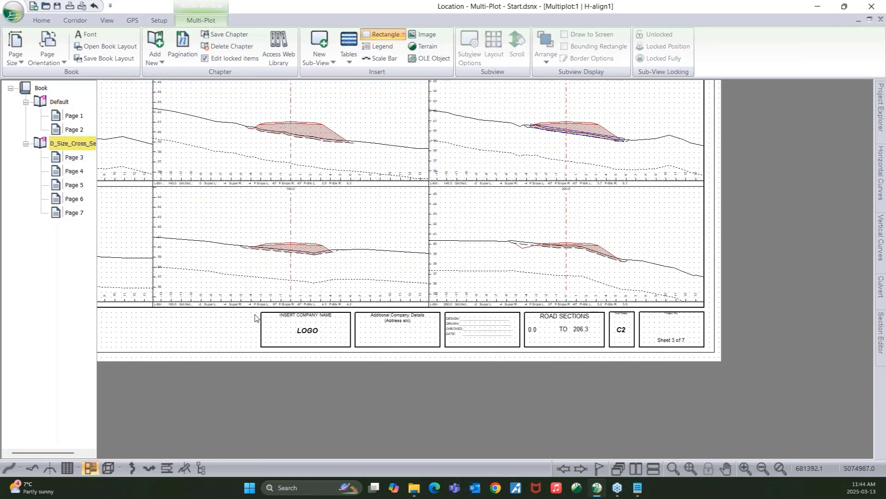
left_click_drag(255, 311, 709, 353)
right_click(474, 322)
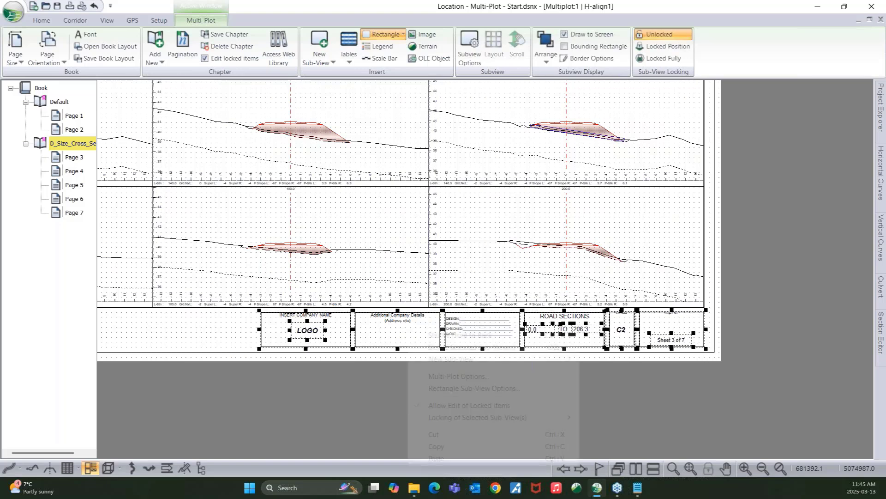
left_click(453, 446)
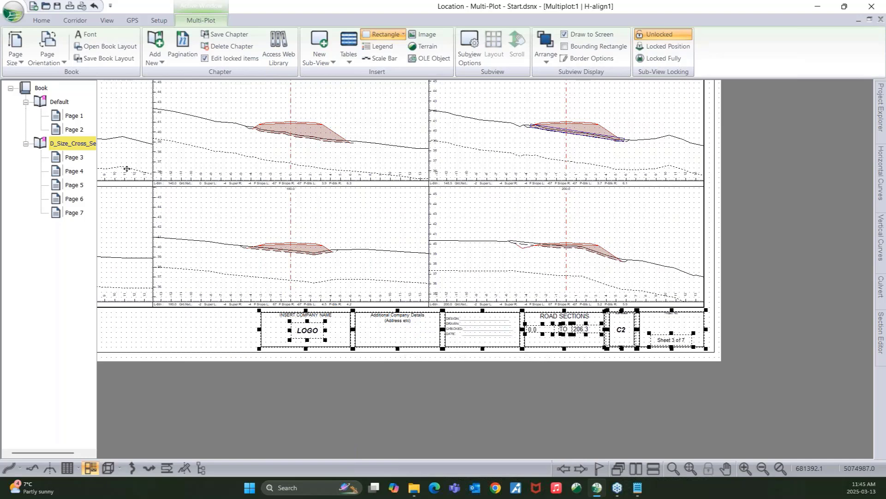
left_click(54, 103)
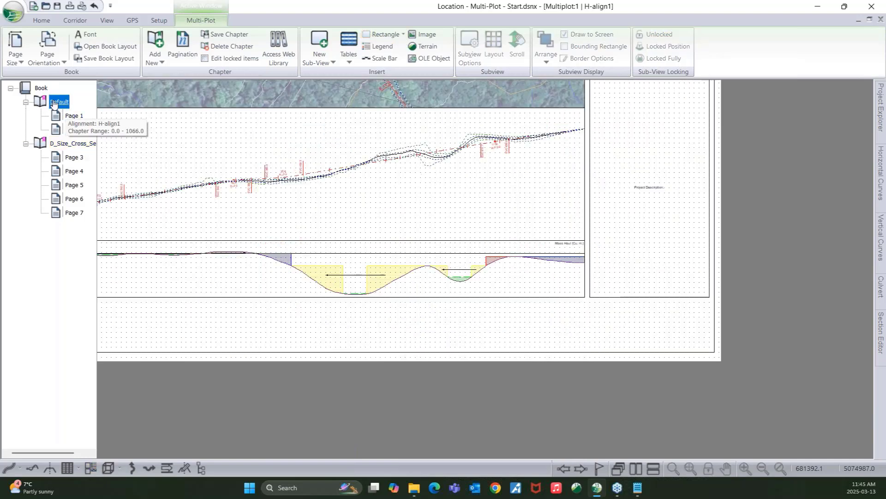
right_click(336, 310)
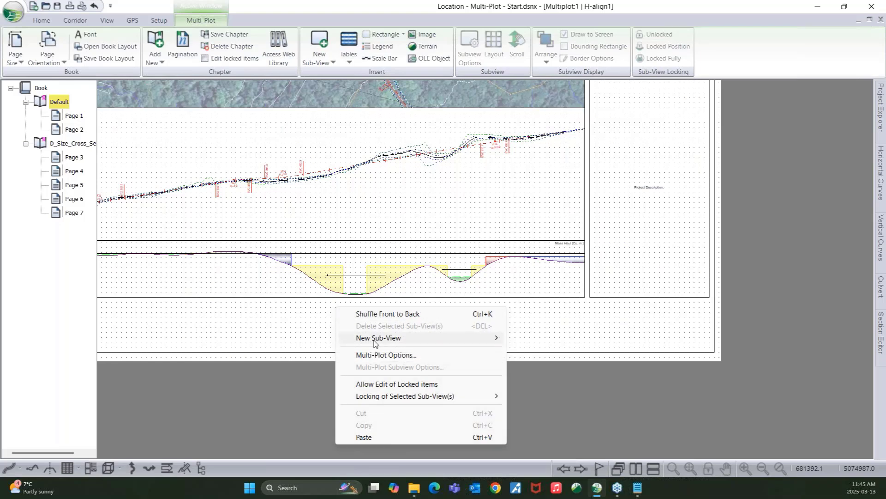
left_click(397, 435)
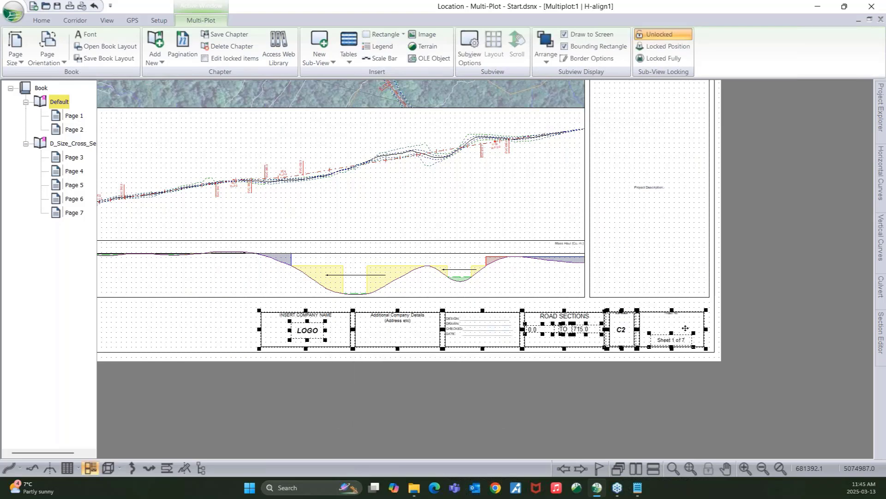
- Shift the pasted title block slightly right to line up with the edge of the Project Description box
scroll(685, 328, "up", 2)
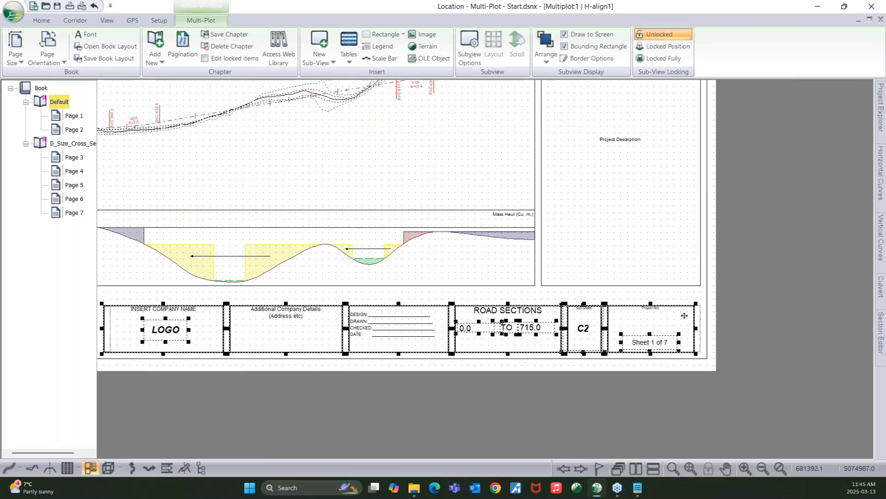
left_click_drag(684, 316, 691, 316)
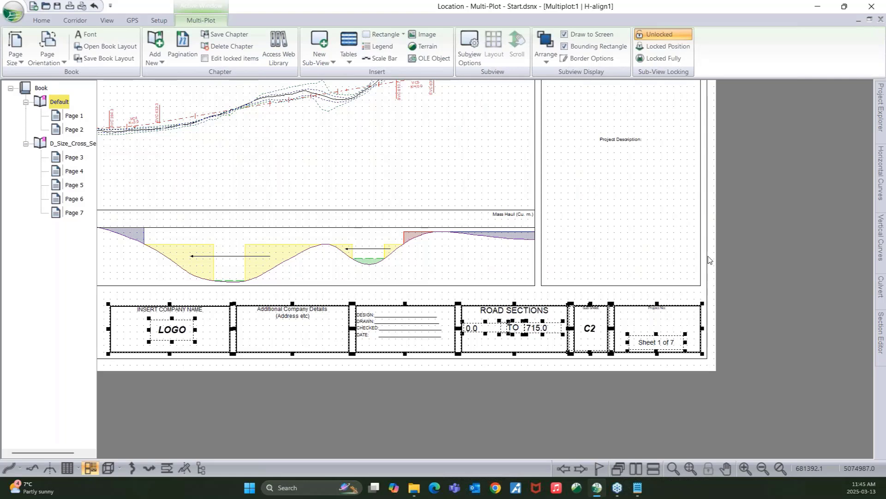
scroll(704, 296, "down", 1)
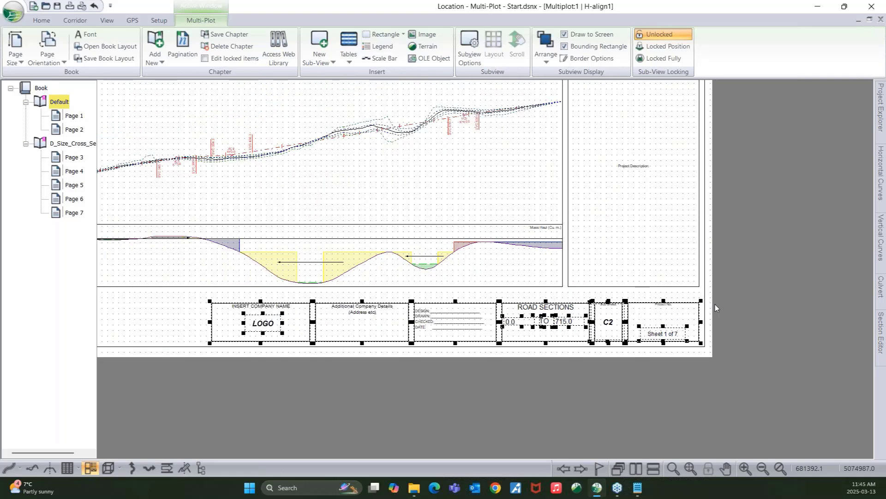
left_click(727, 331)
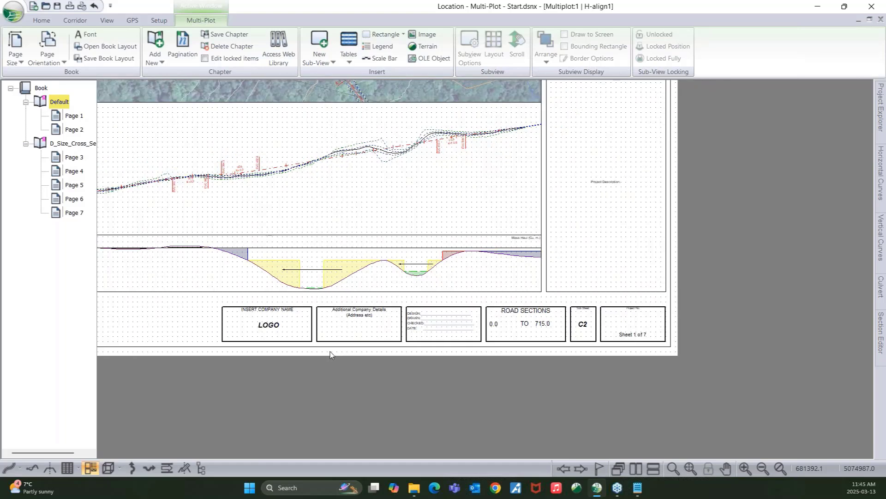
scroll(328, 351, "down", 1)
middle_click_drag(264, 326, 311, 341)
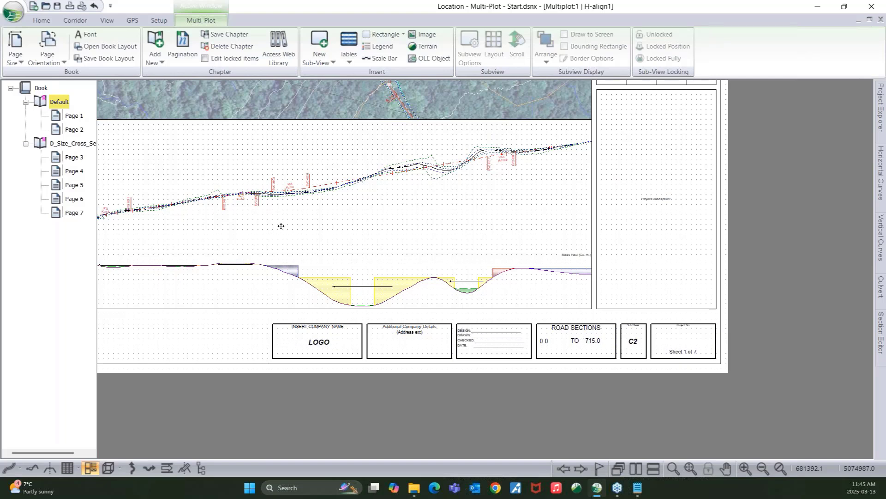
left_click(303, 187)
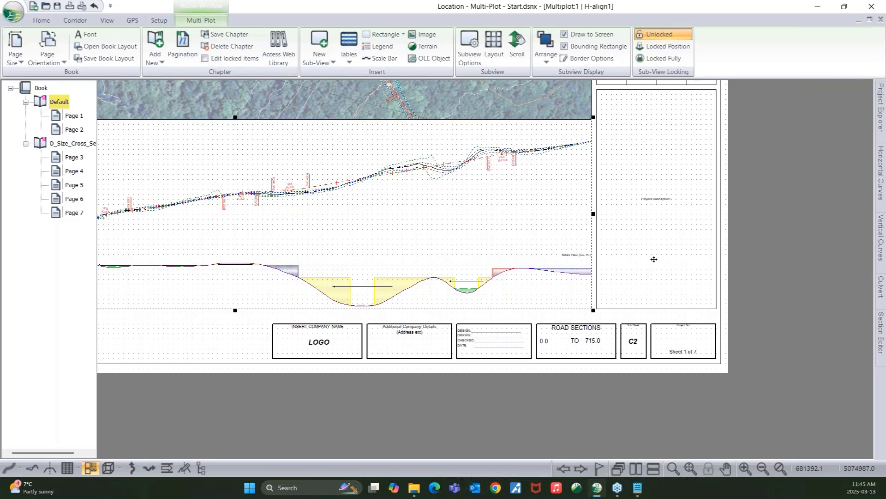
left_click(749, 288)
middle_click_drag(277, 259, 329, 257)
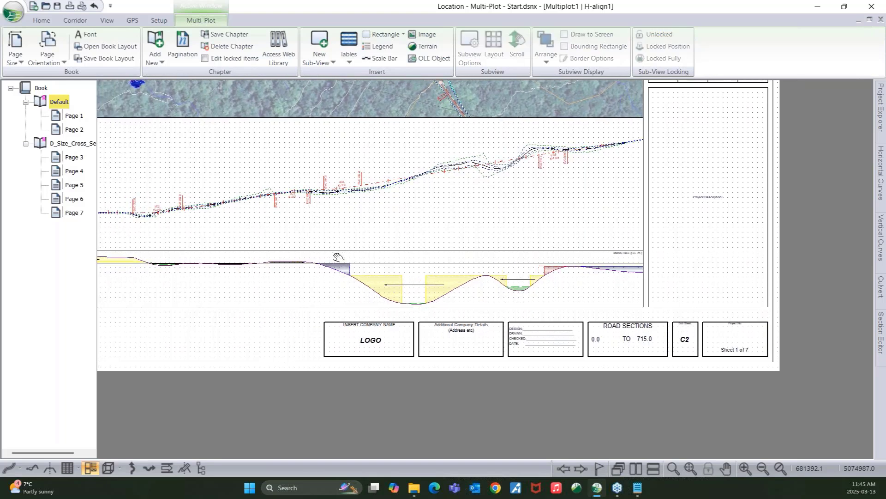
- Move the INSERT COMPANY NAME box a little to the left of its logo text and undo the move
left_click(333, 339)
left_click_drag(350, 339, 329, 338)
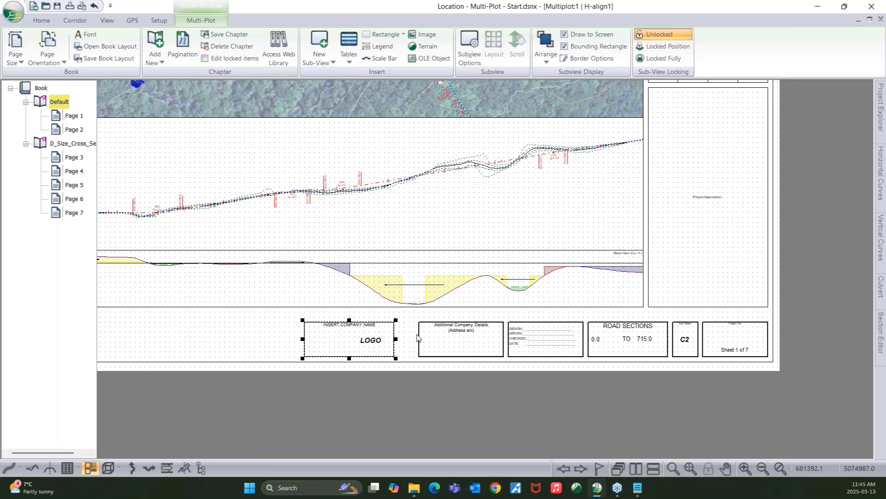
key("ctrl+z")
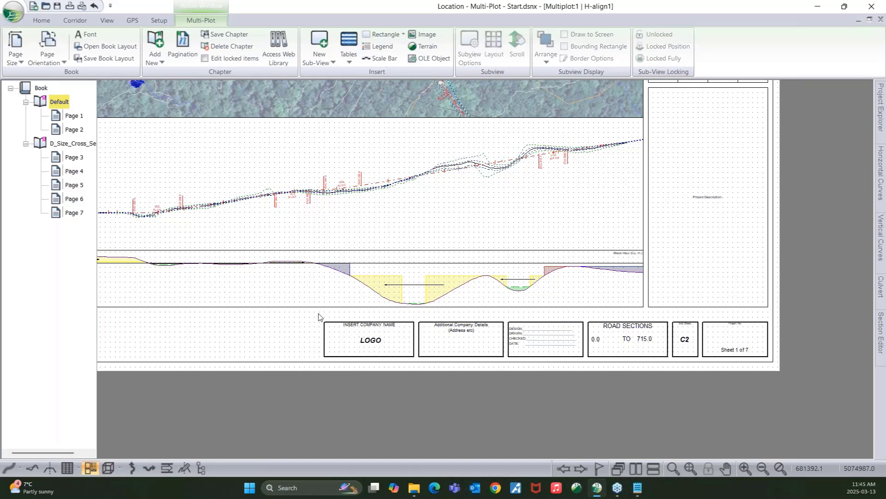
- Lock the position of all title-block items on the plan-profile sheet
left_click_drag(319, 317, 773, 361)
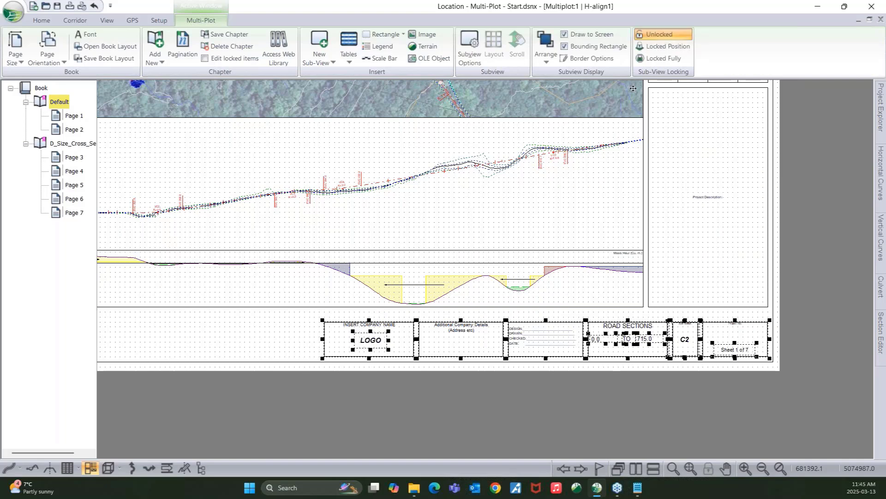
left_click(663, 47)
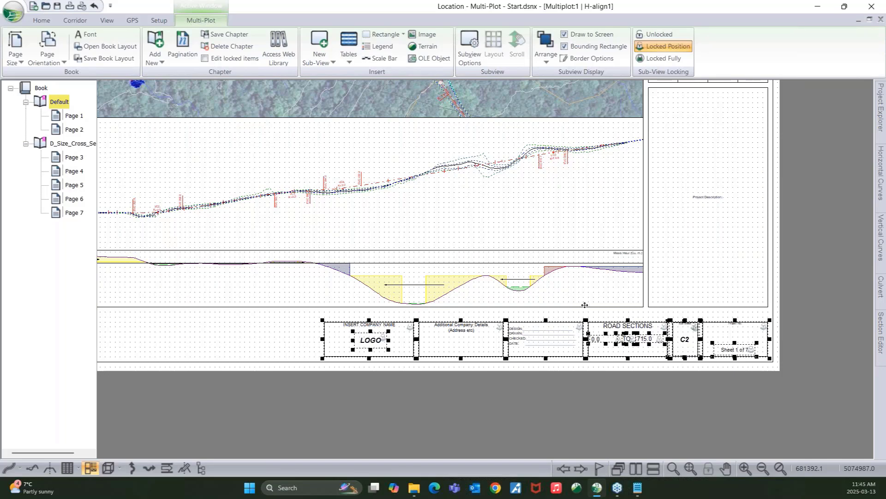
scroll(394, 335, "up", 5)
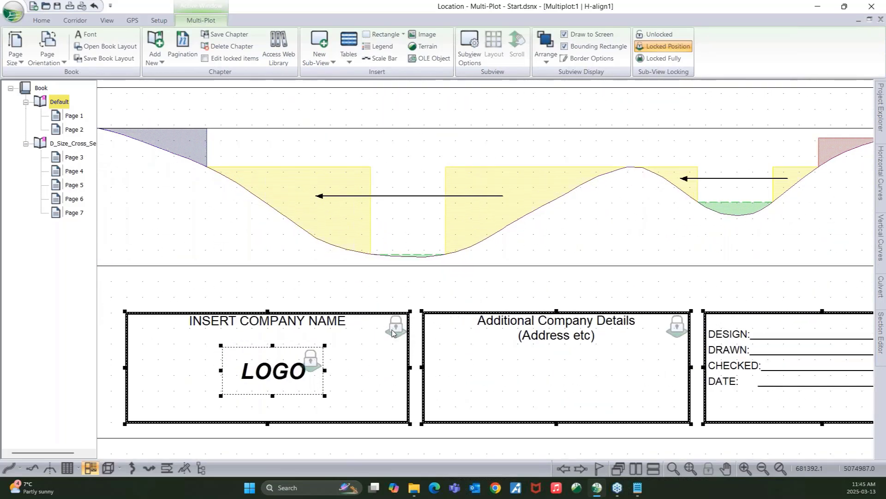
scroll(393, 331, "down", 2)
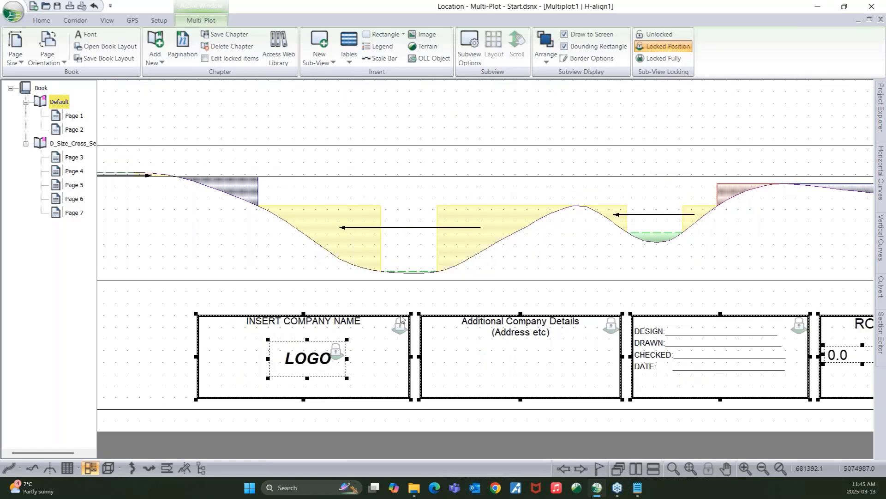
scroll(396, 329, "down", 3)
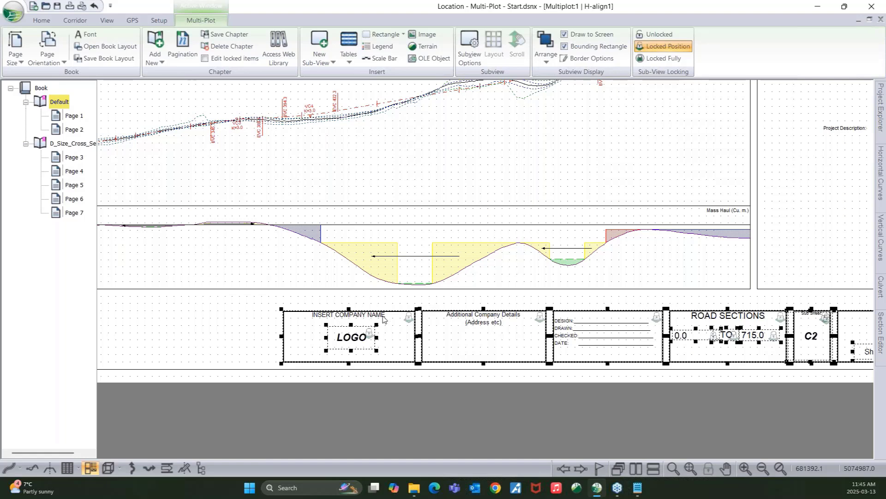
scroll(388, 330, "down", 1)
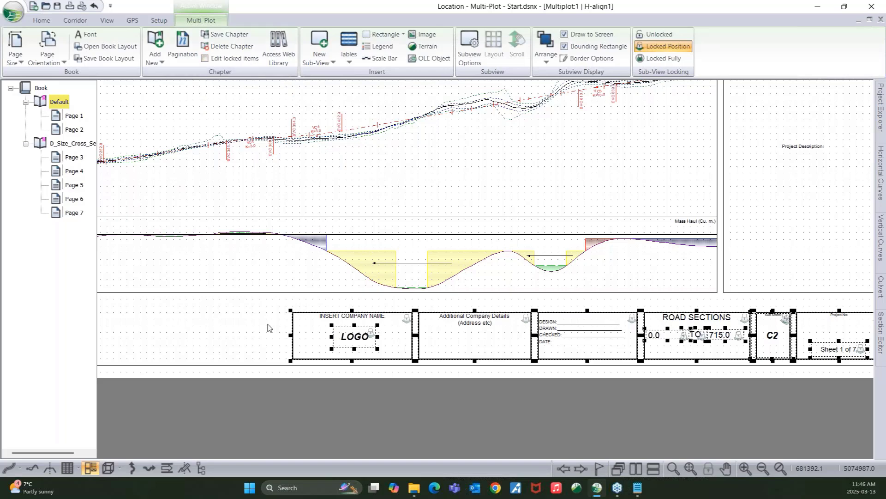
left_click(253, 329)
scroll(475, 359, "down", 3)
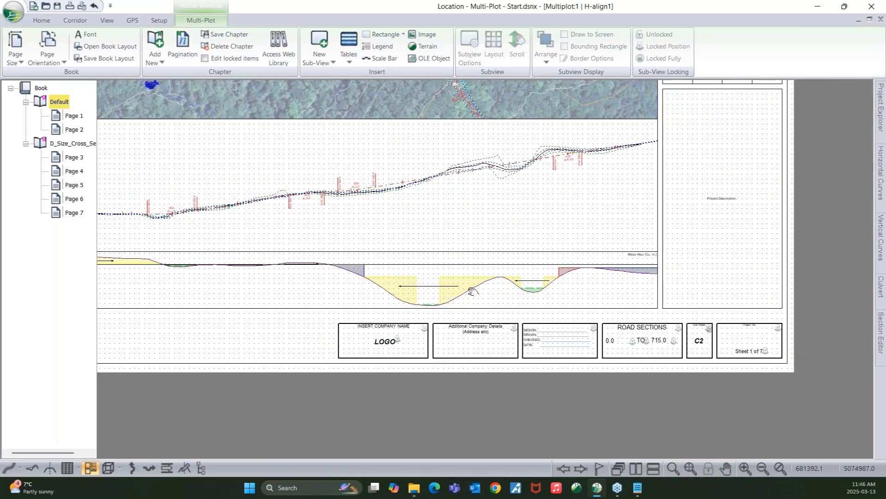
middle_click_drag(478, 293, 515, 310)
scroll(515, 310, "down", 1)
middle_click_drag(393, 248, 458, 302)
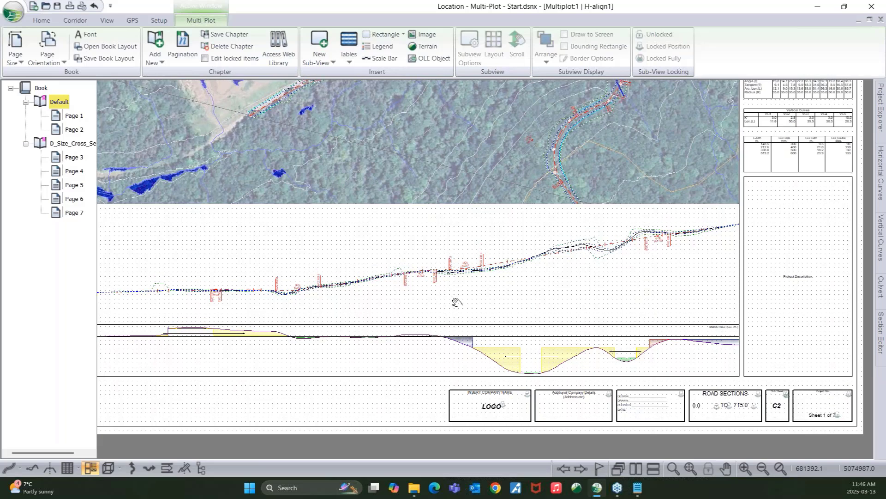
- Open the layout options of the section sub-view in the D_Size cross-section chapter
scroll(458, 302, "down", 2)
middle_click_drag(435, 229, 425, 269)
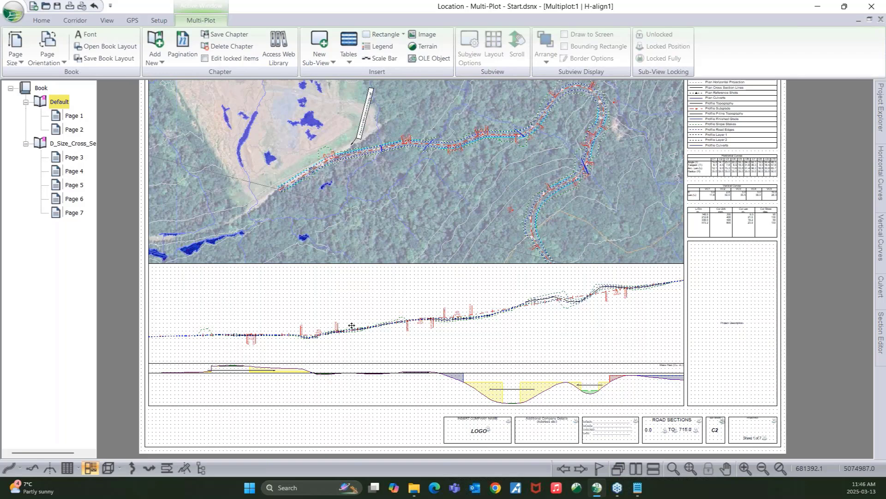
left_click(74, 145)
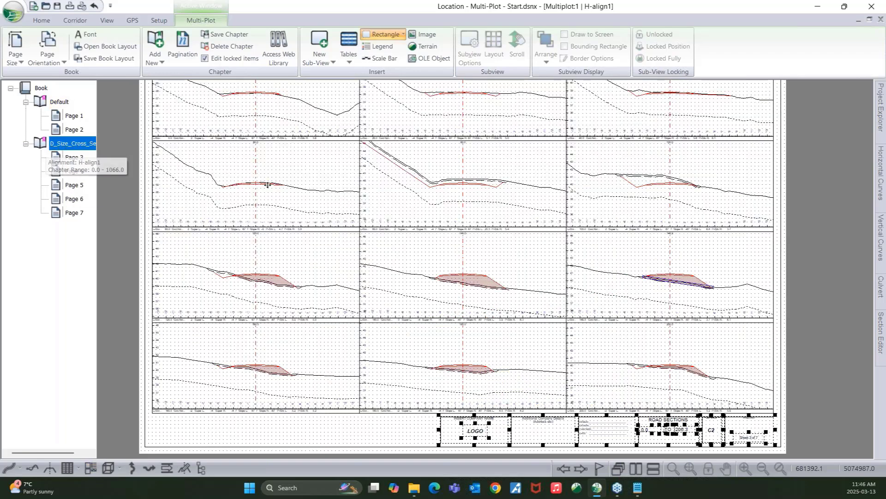
left_click(378, 212)
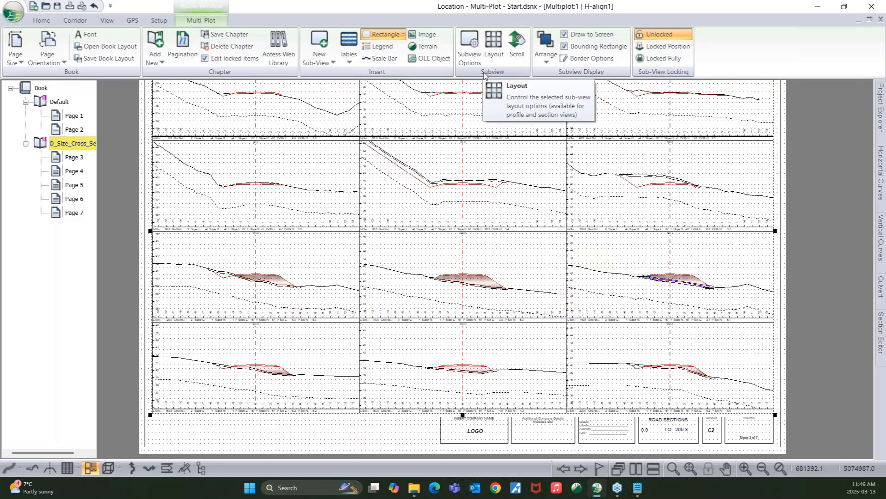
left_click(494, 50)
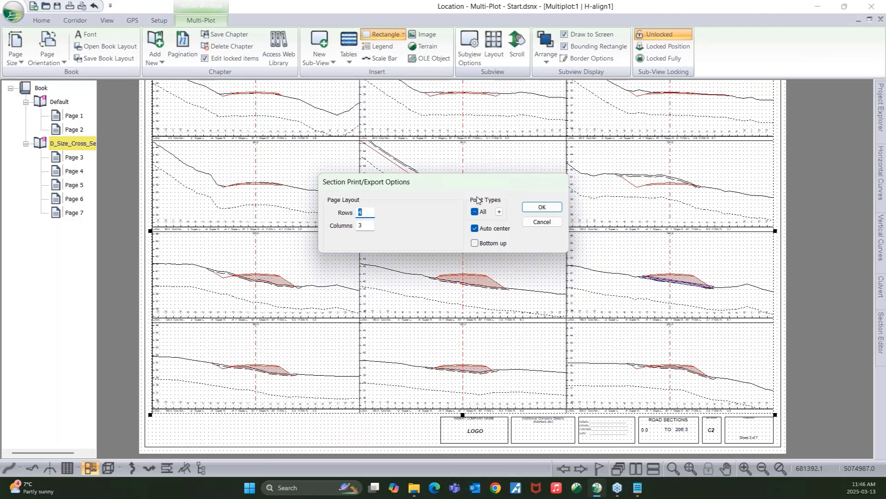
- Review the section sub-view's included point types, checking Auto interval points 2 (20.0m.) and Culvert insertion points, and accept the existing selection
left_click(499, 212)
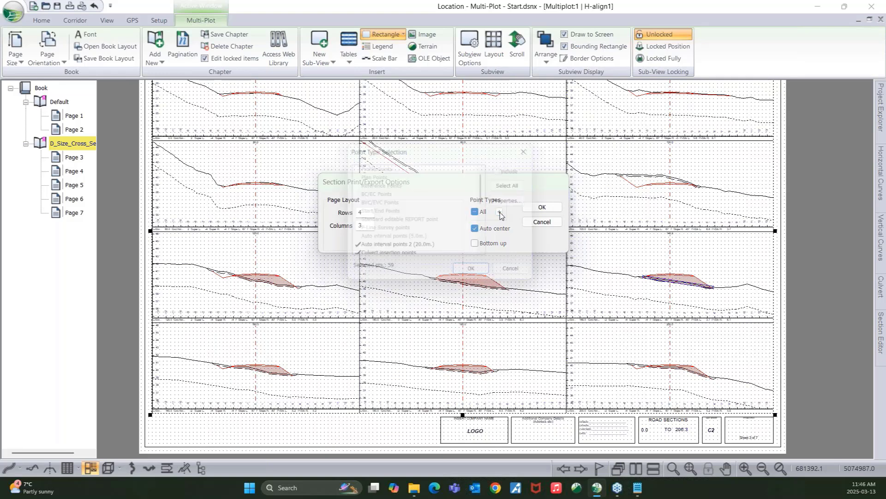
scroll(417, 251, "down", 2)
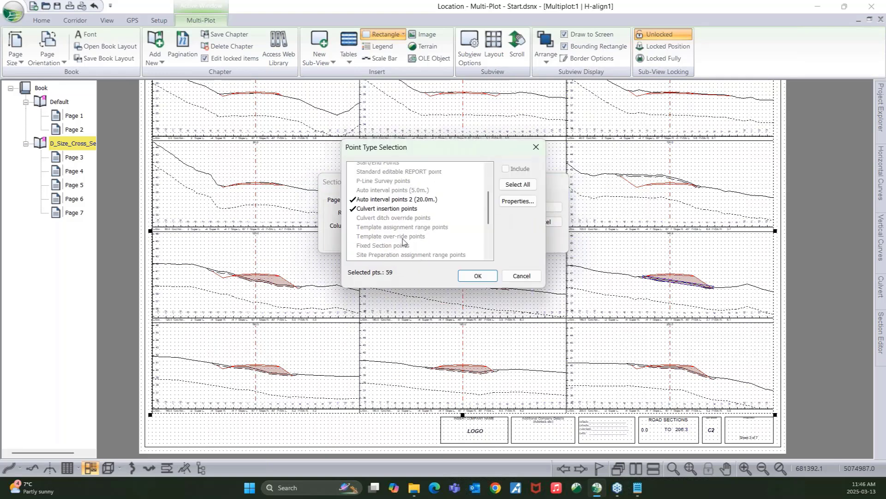
left_click(362, 195)
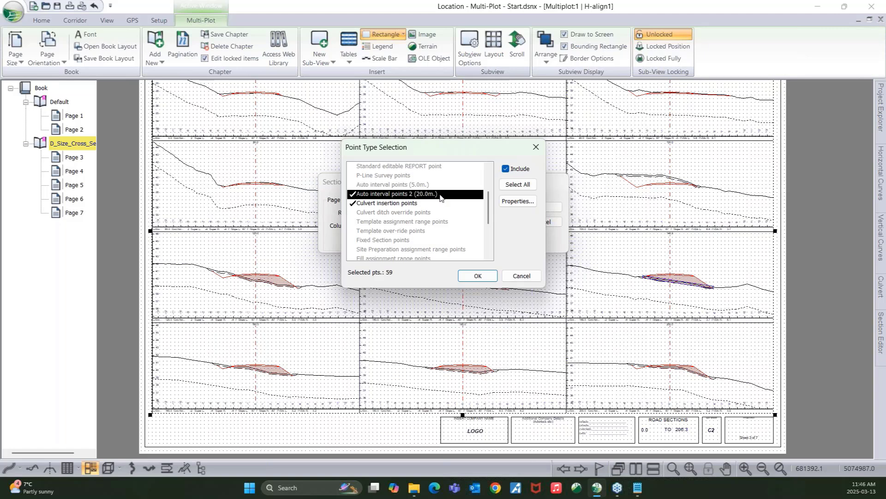
left_click(364, 204)
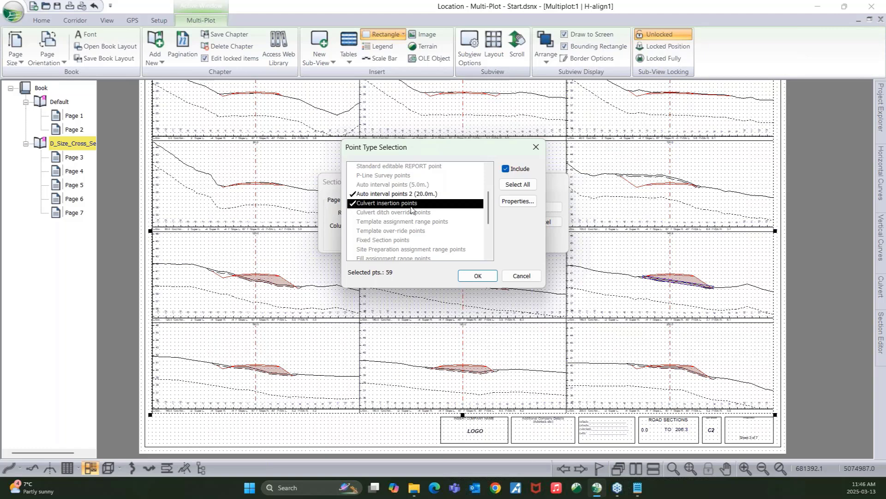
left_click(386, 206)
left_click(385, 206)
left_click(478, 276)
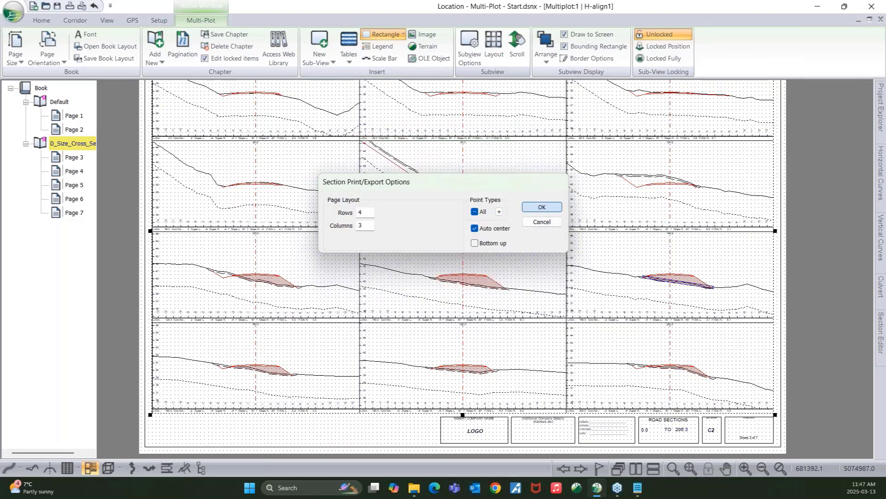
left_click(542, 207)
- Deselect the section sub-view and examine the cross-section chapter's pagination options, closing them without edits
middle_click_drag(287, 218, 291, 231)
scroll(291, 231, "down", 1)
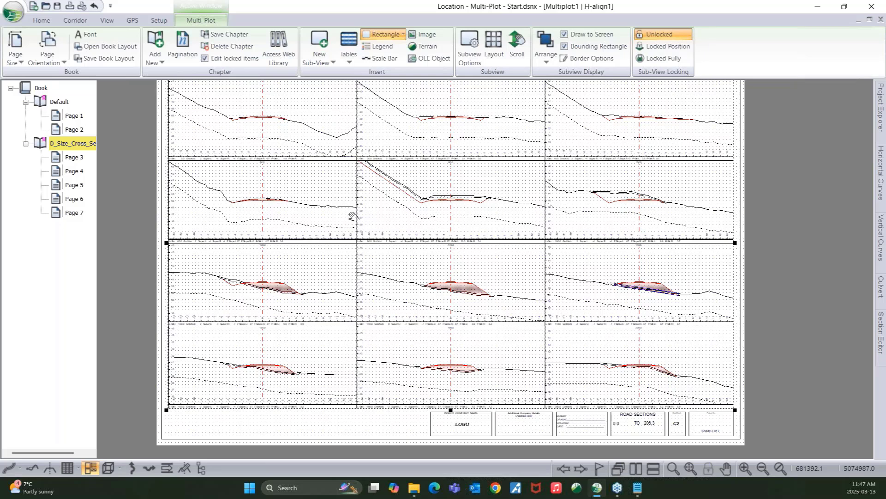
middle_click_drag(352, 216, 353, 227)
left_click(799, 219)
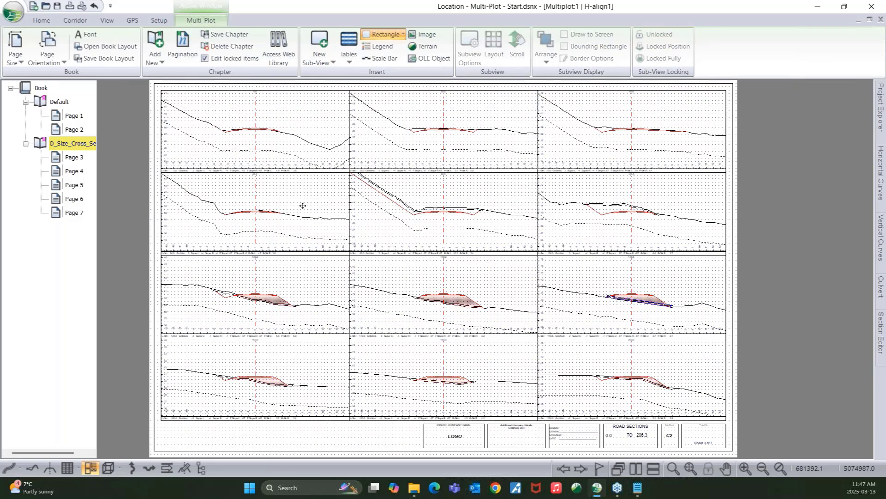
right_click(68, 148)
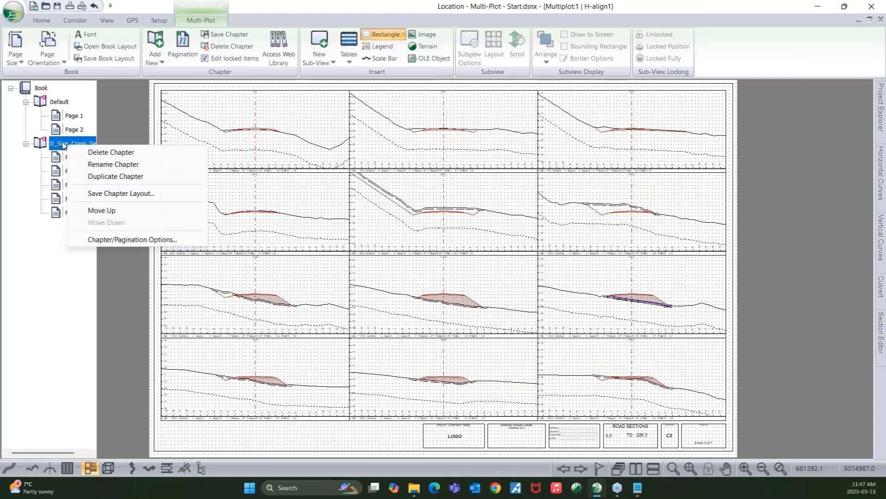
left_click(110, 239)
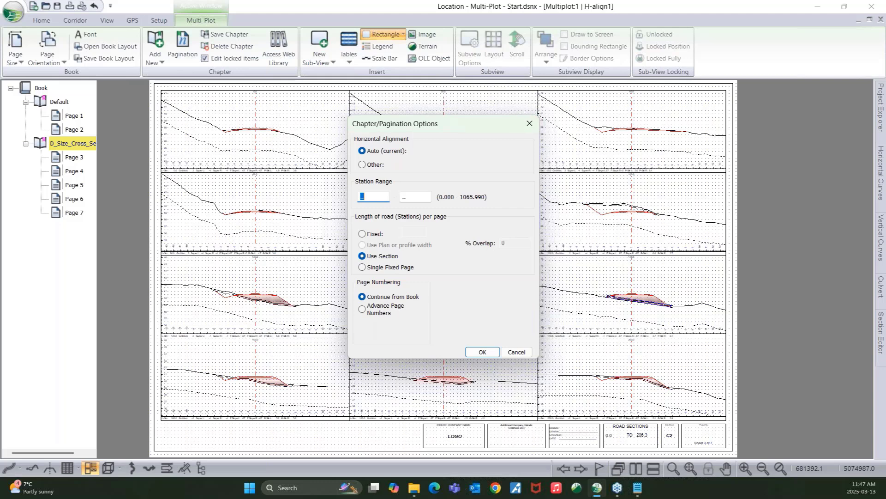
left_click(529, 124)
- Rename the D_Size cross-section chapter as Cross-Sections
middle_click_drag(503, 190, 501, 187)
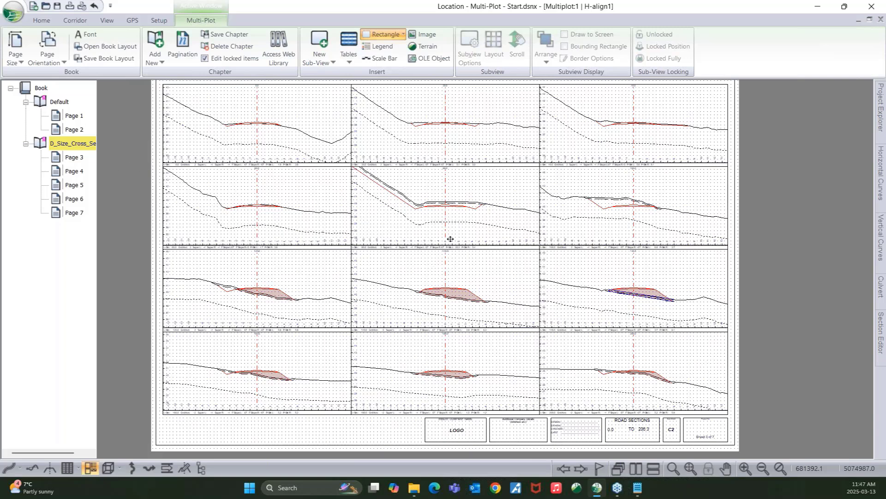
scroll(451, 239, "down", 1)
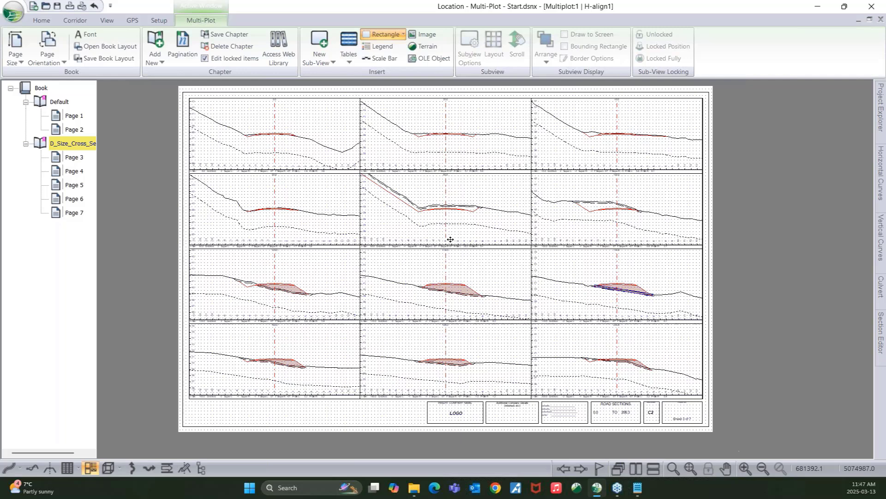
right_click(65, 146)
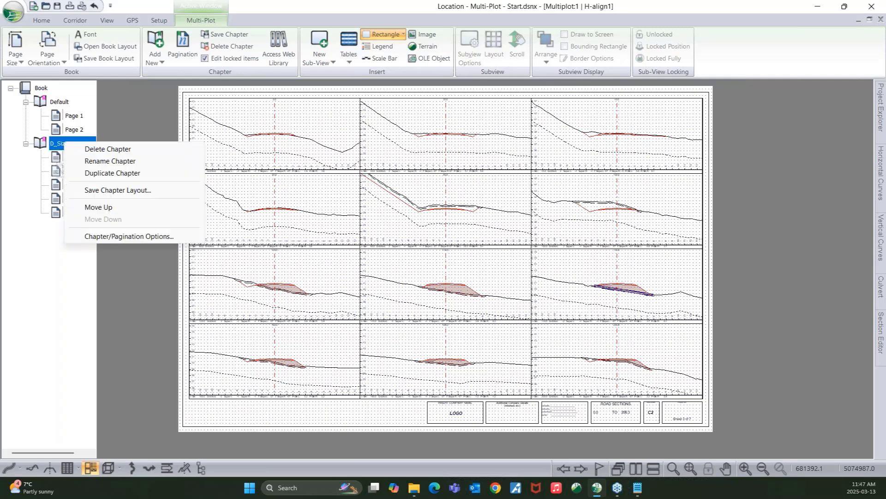
left_click(96, 162)
type("C")
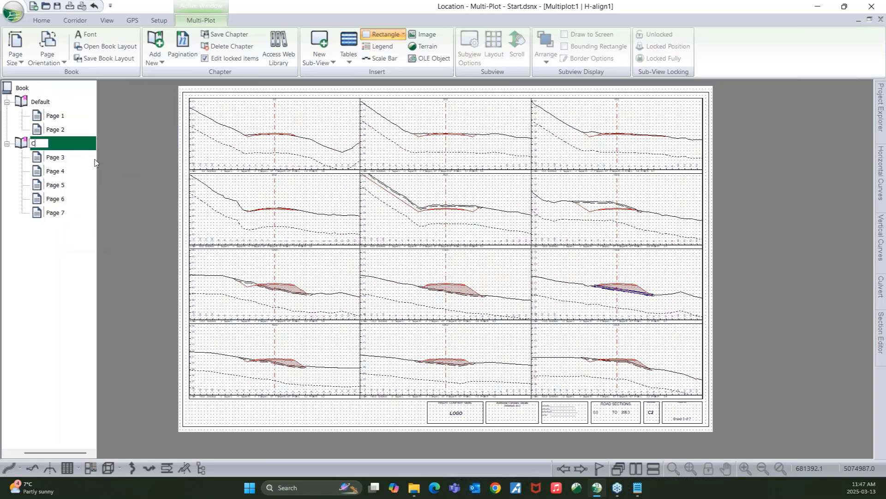
type("ross-Sections")
key("Return")
- Rename the Default chapter as Plan-Profile
left_click(47, 102)
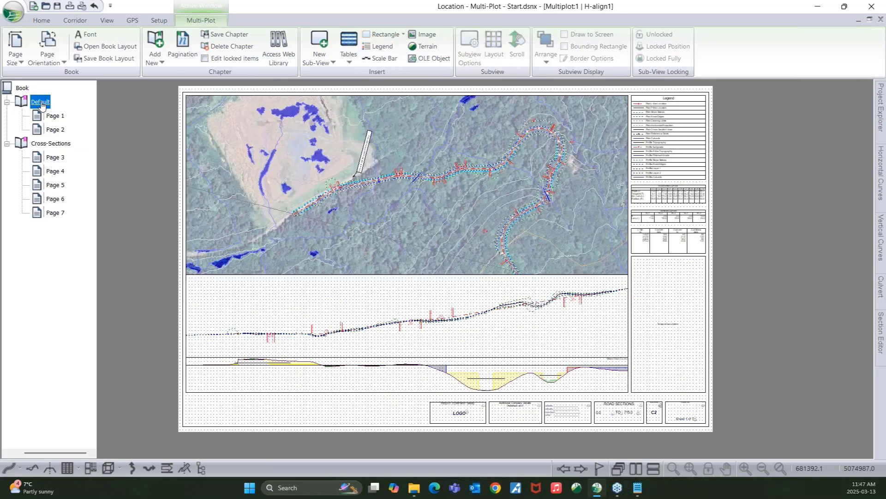
right_click(47, 103)
left_click(71, 121)
type("Plan-Profile")
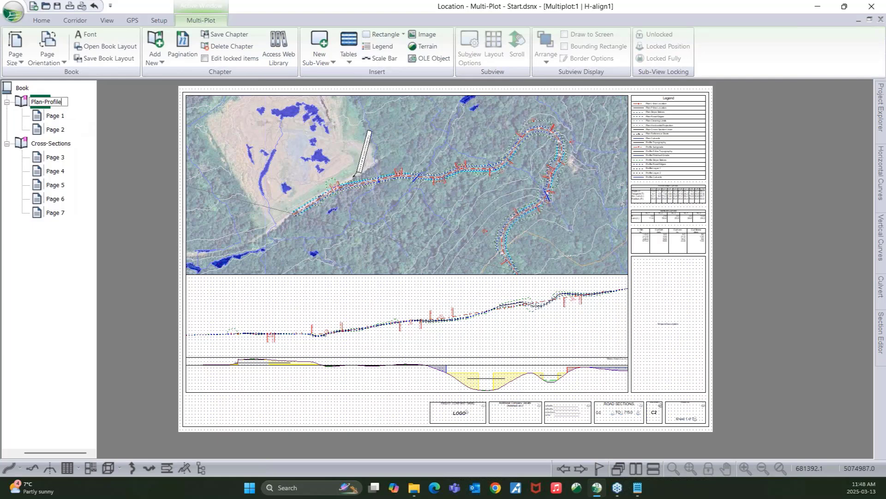
key("Return")
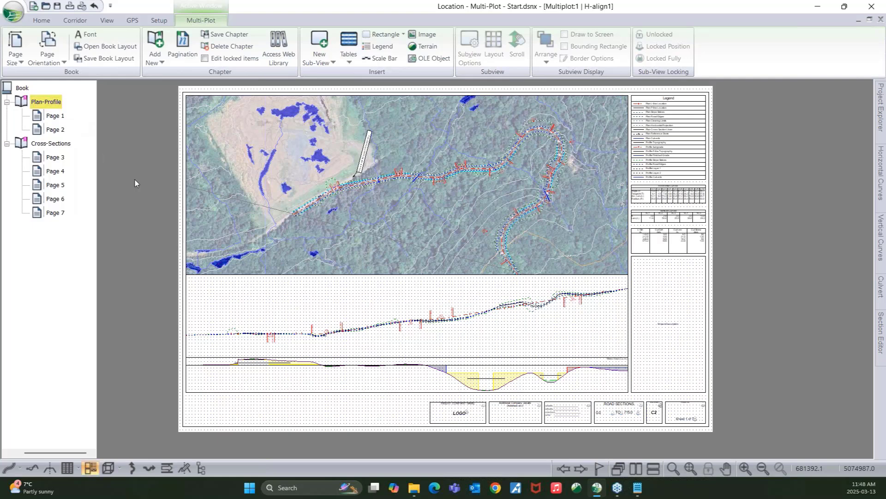
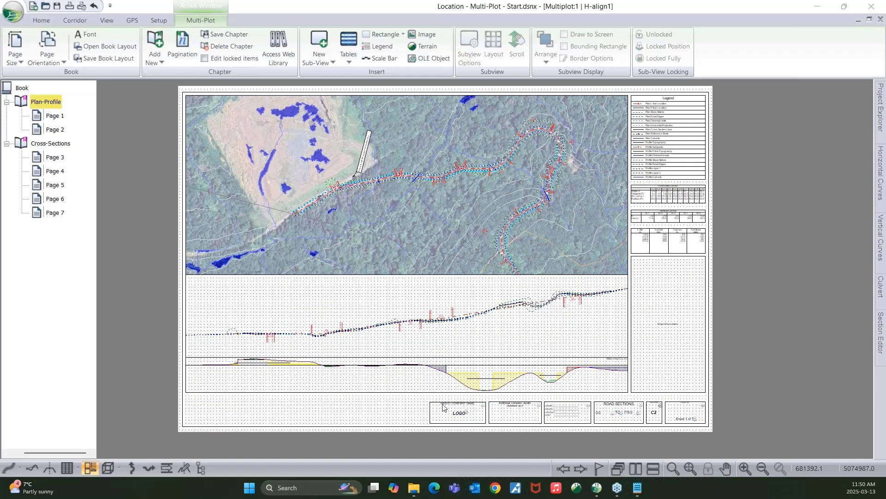
- Enable Shading in the plan sub-view's window options and open its shading settings beside them
scroll(441, 399, "up", 2)
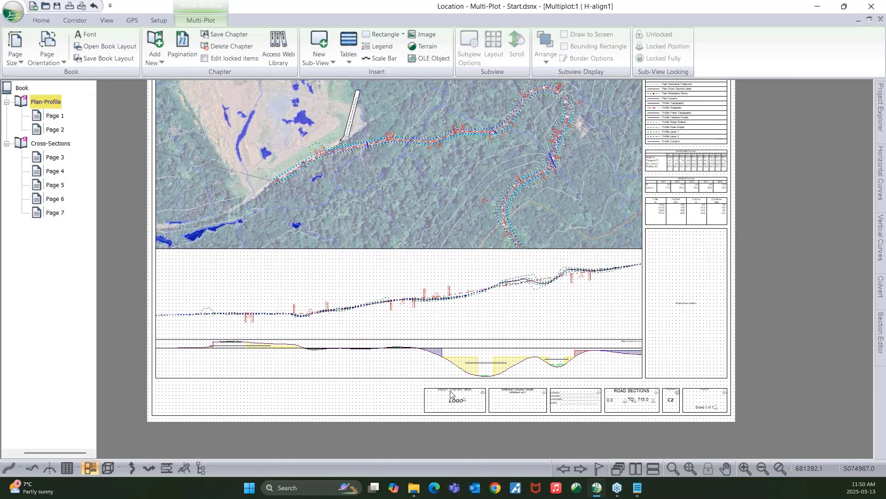
scroll(443, 373, "down", 2)
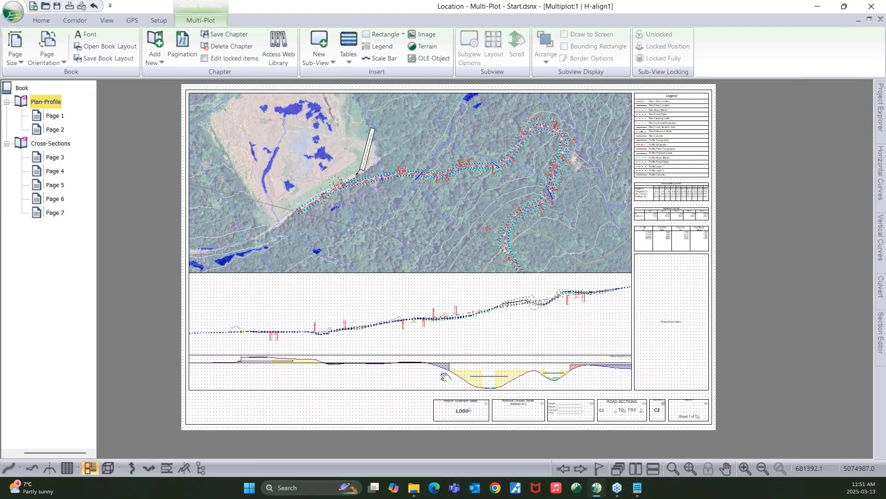
left_click(344, 161)
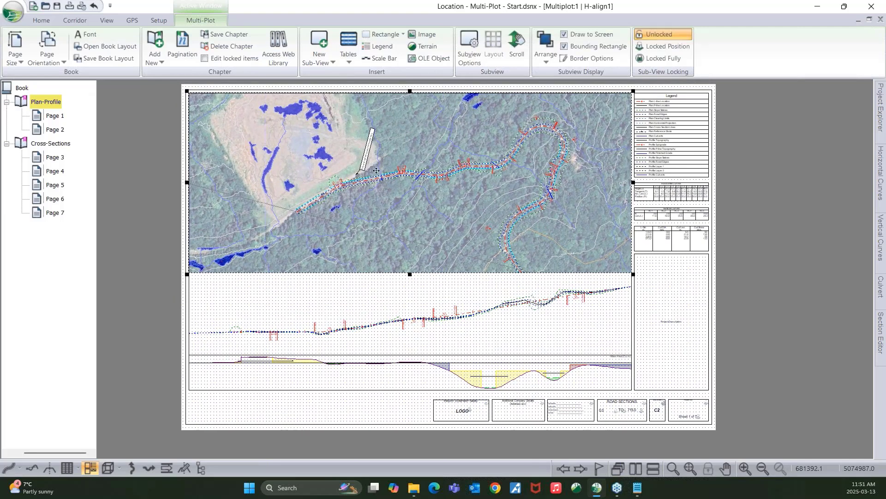
double_click(405, 155)
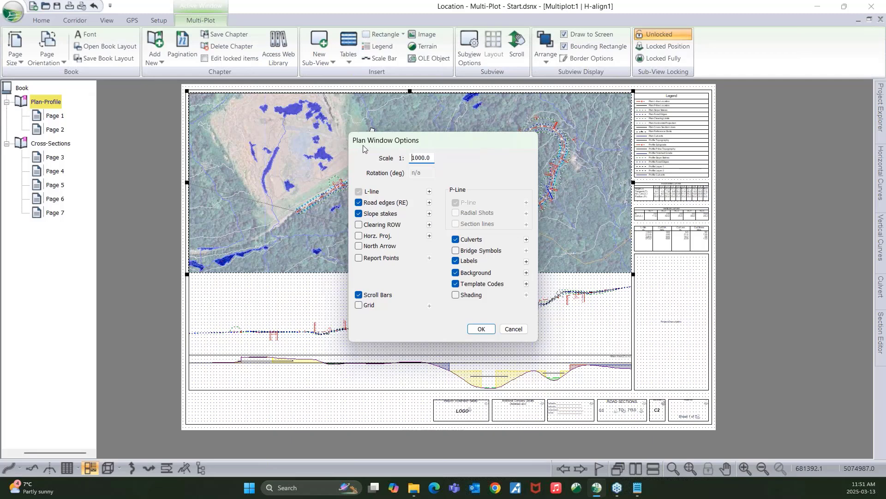
left_click(456, 295)
left_click(527, 295)
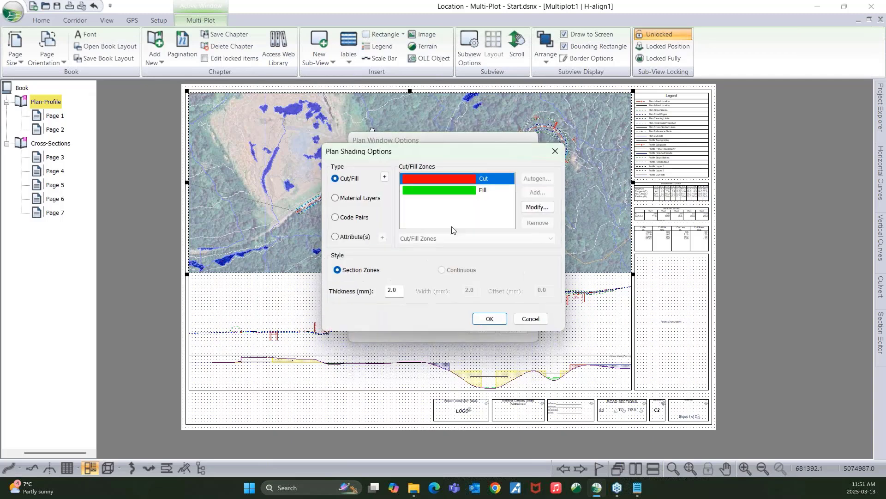
mouse_move(410, 154)
left_mouse_down()
mouse_move(564, 143)
mouse_move(554, 148)
left_mouse_up()
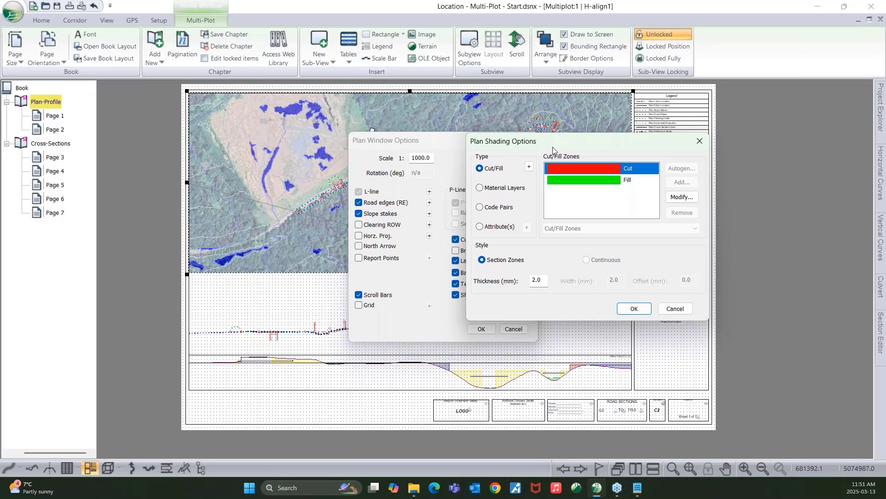
- Look through the surfaces available for Material Layers plan shading and leave the surface selection without adding a layer
left_click(496, 191)
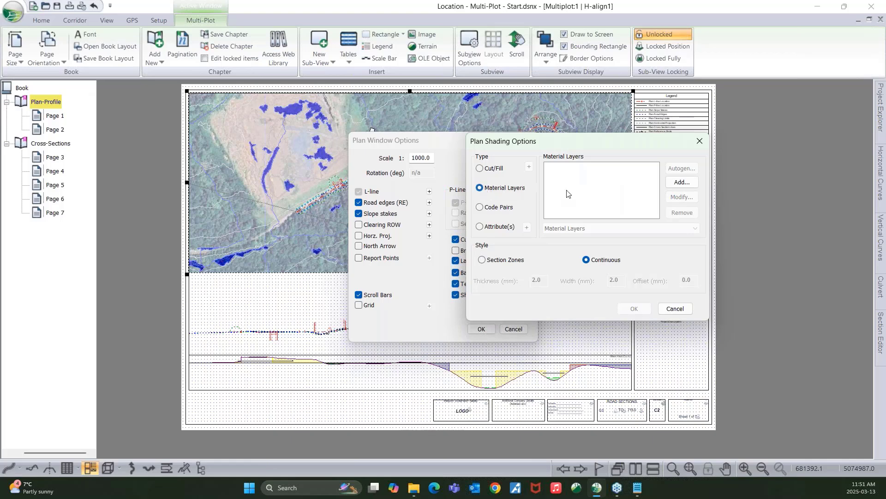
left_click(679, 182)
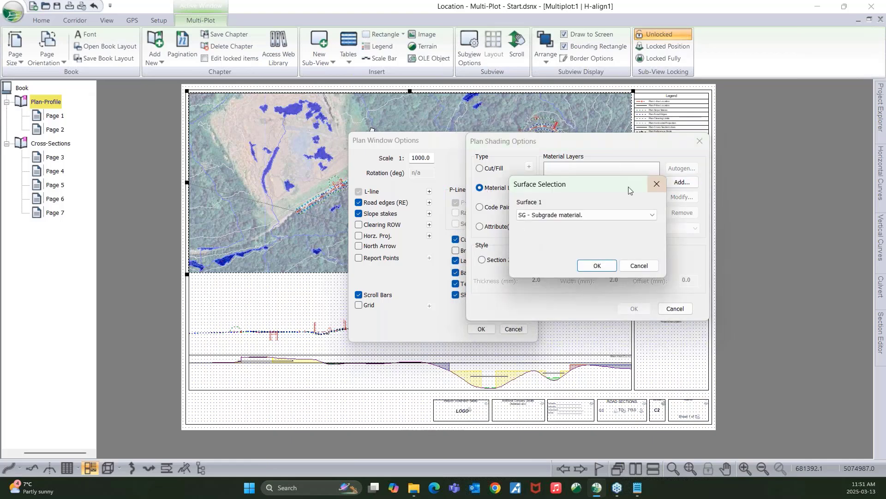
left_click(564, 216)
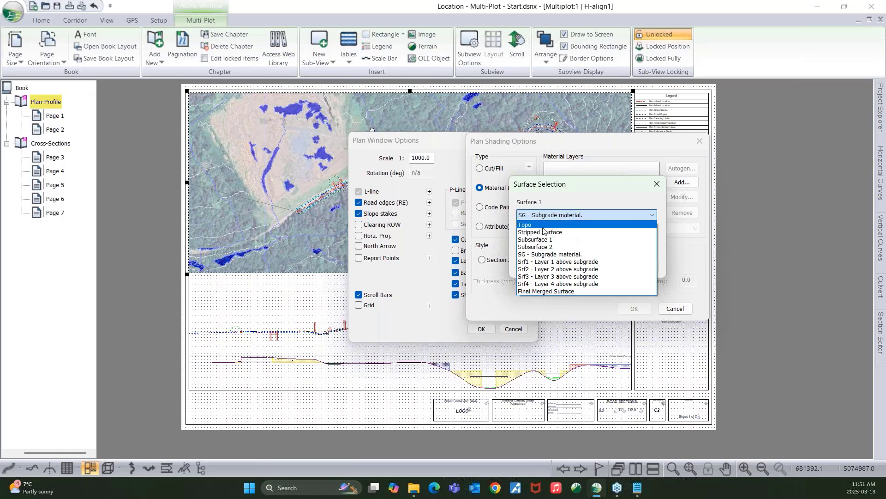
left_click(556, 195)
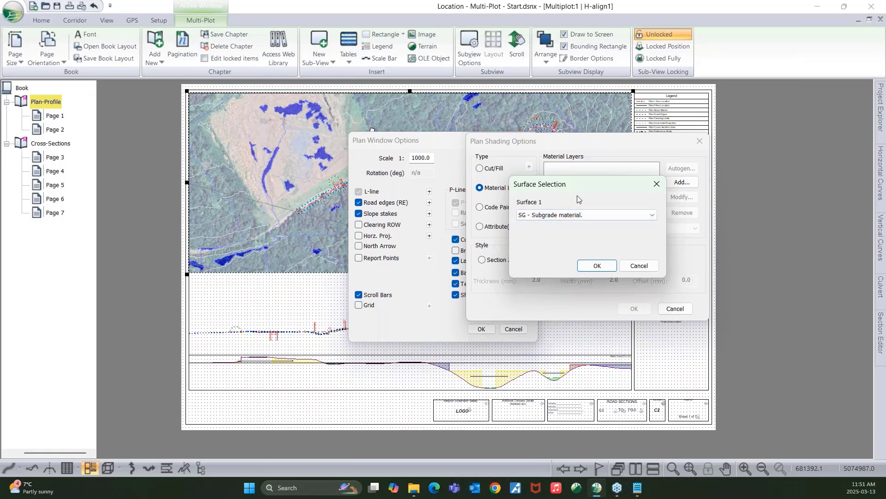
left_click(615, 214)
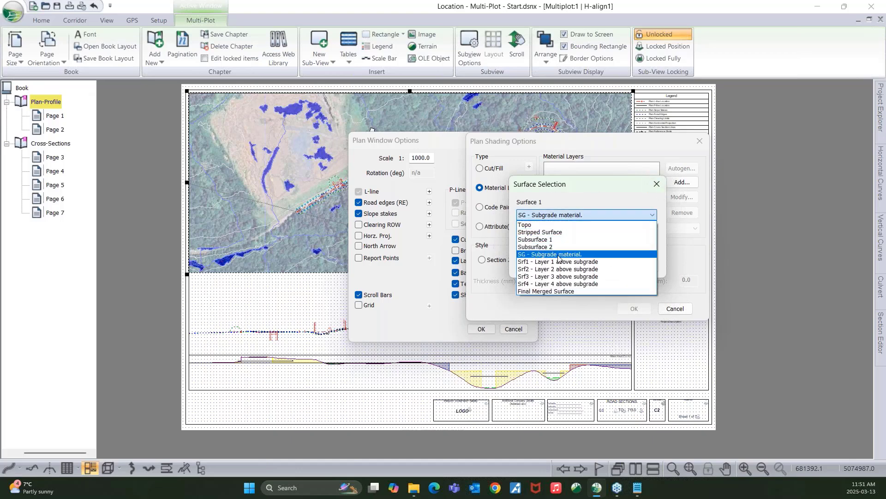
left_click(642, 200)
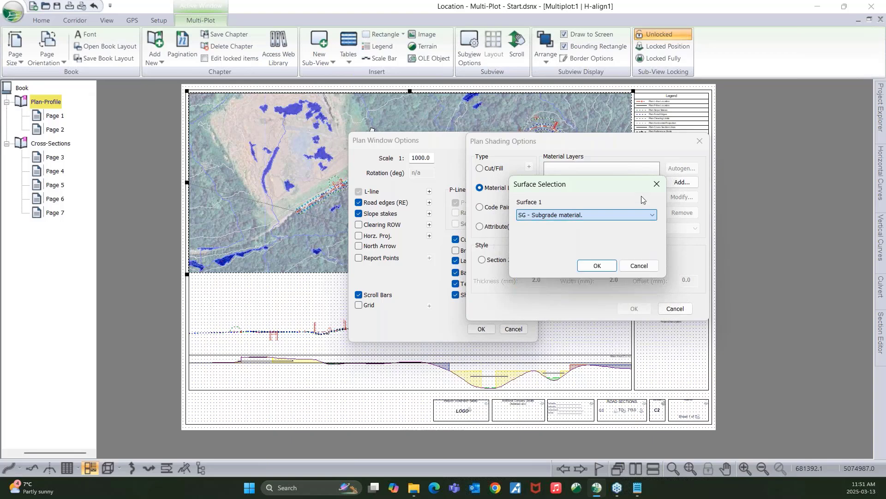
left_click(657, 183)
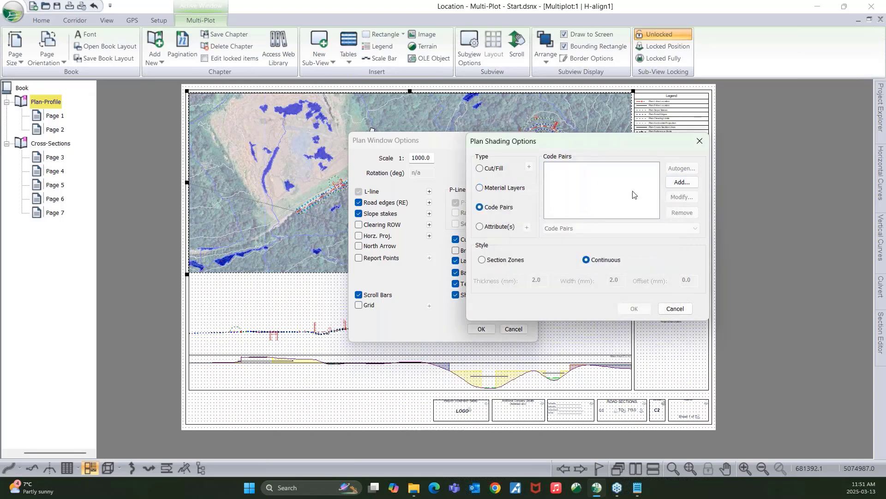
- Look through the template codes available for Code Pairs plan shading and leave without adding a pair
left_click(682, 182)
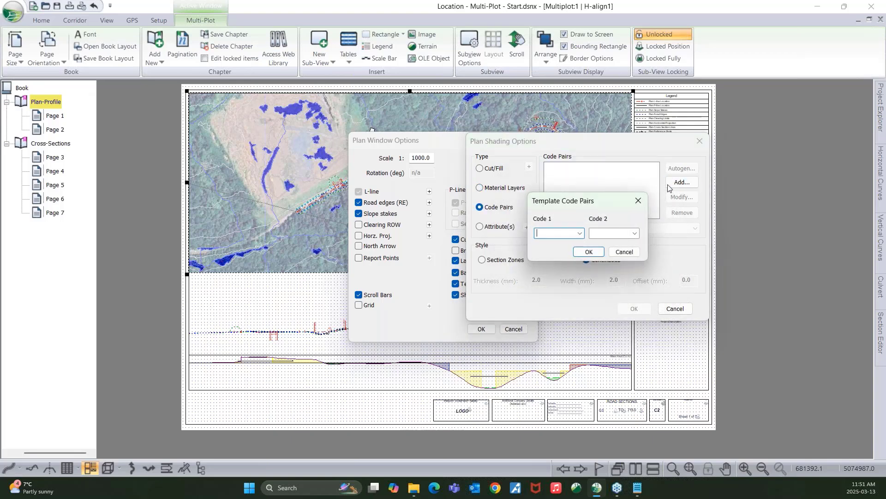
left_click(581, 233)
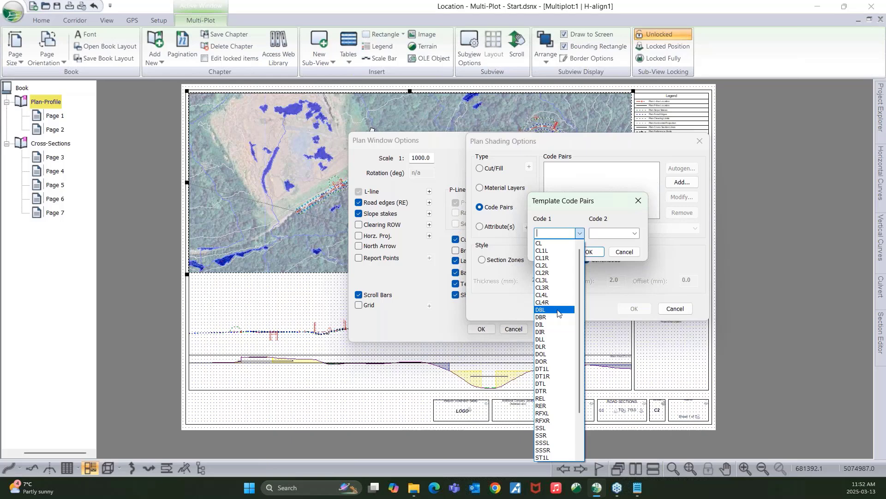
left_click(572, 220)
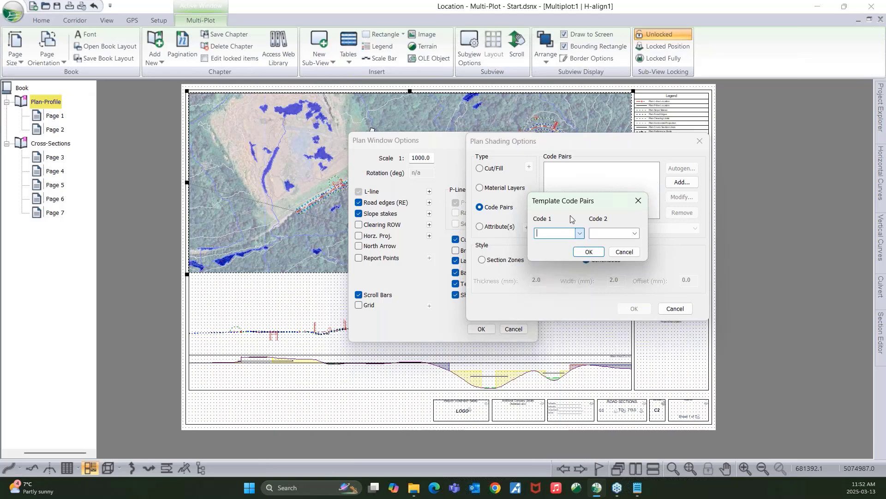
left_click(623, 251)
- Examine the Attribute(s) shading options for Grade, including the autogenerated interval settings, and close them without generating intervals
left_click(489, 228)
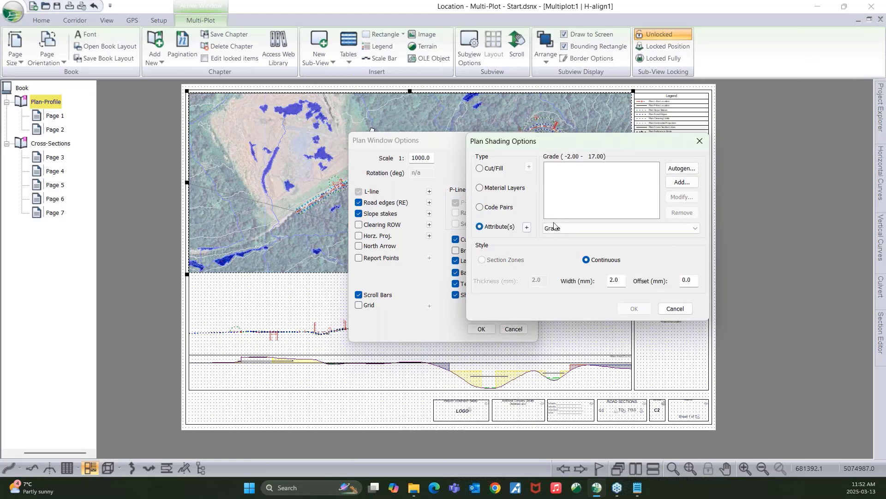
left_click(579, 229)
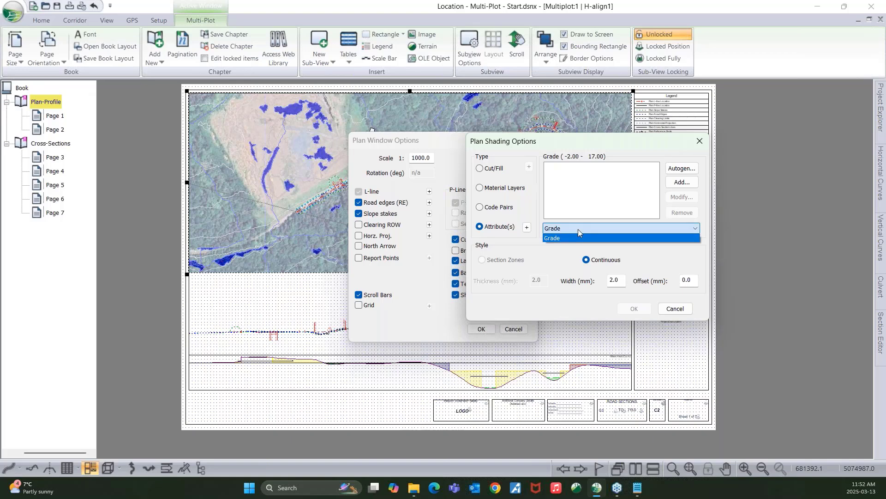
left_click(578, 229)
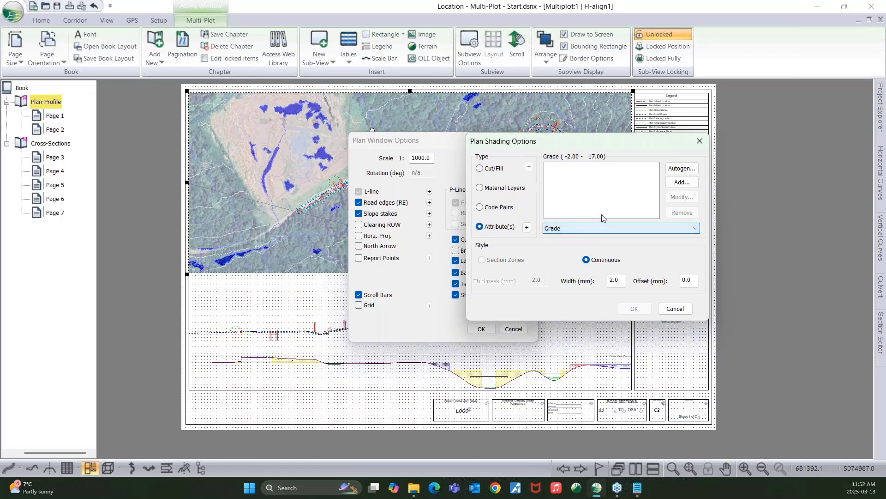
left_click(683, 169)
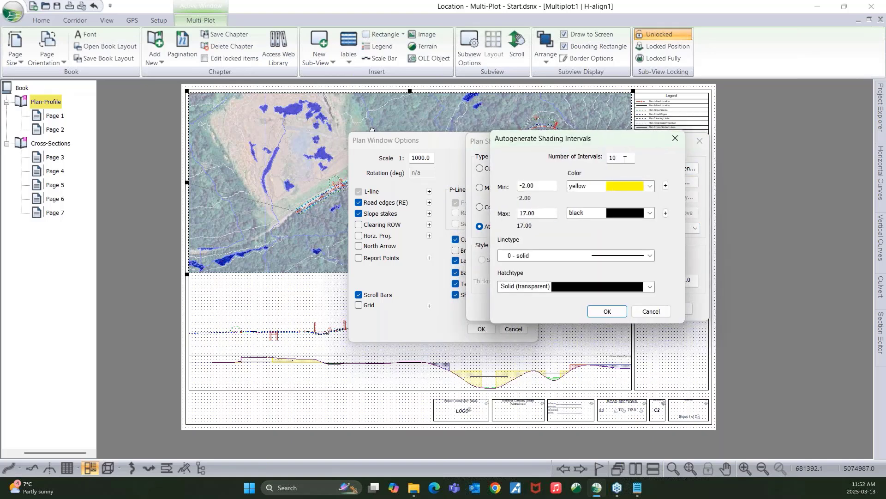
left_click(672, 140)
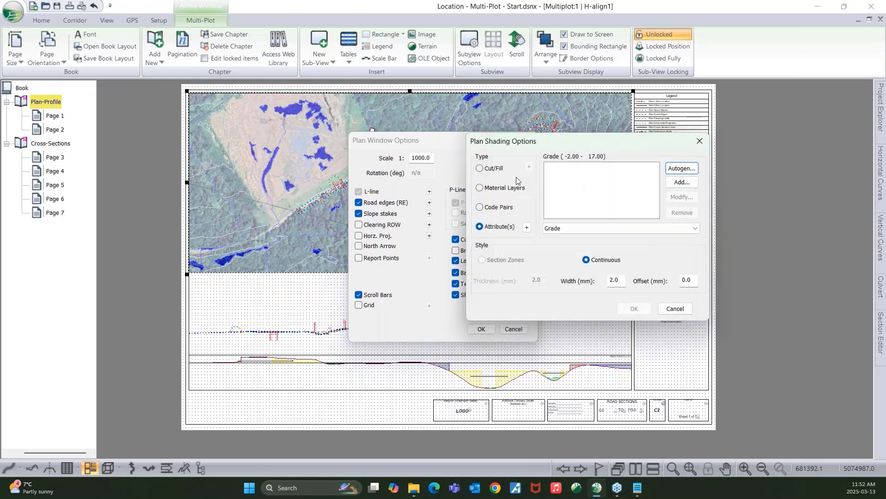
- Shade the plan view by Cut/Fill section zones with a thickness of 5 mm and apply the window options
left_click(480, 168)
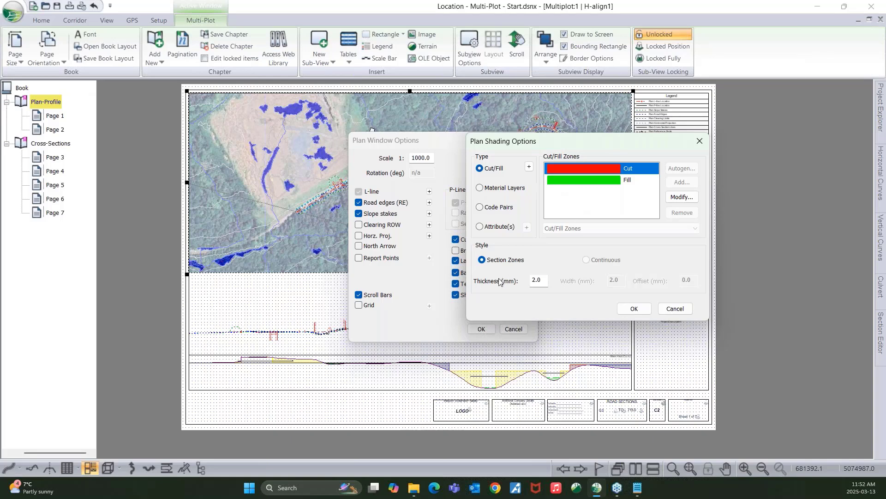
double_click(536, 280)
type("5")
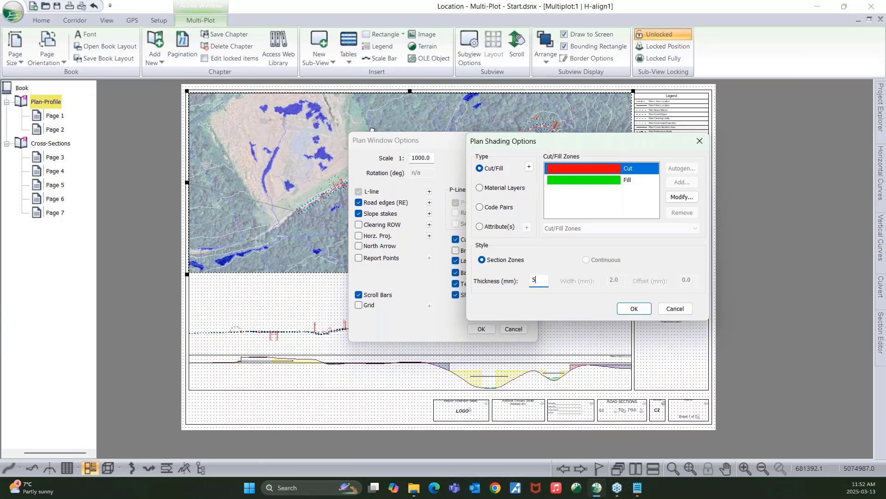
left_click(633, 309)
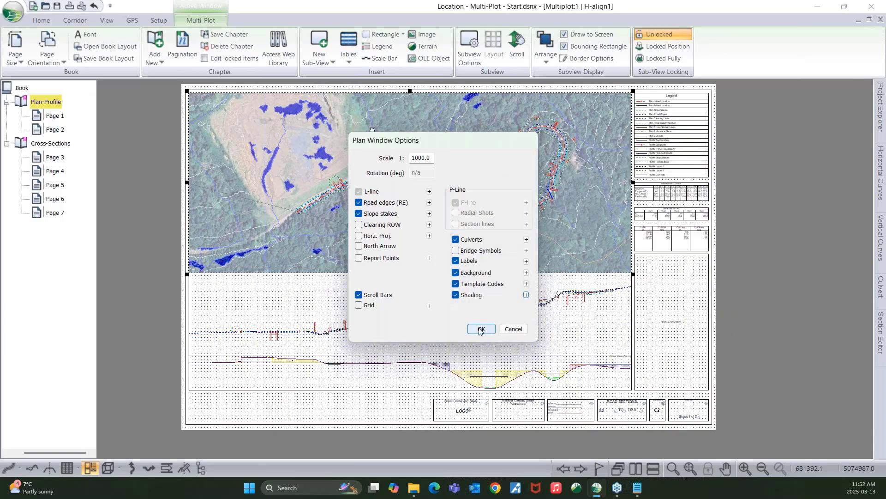
left_click(480, 330)
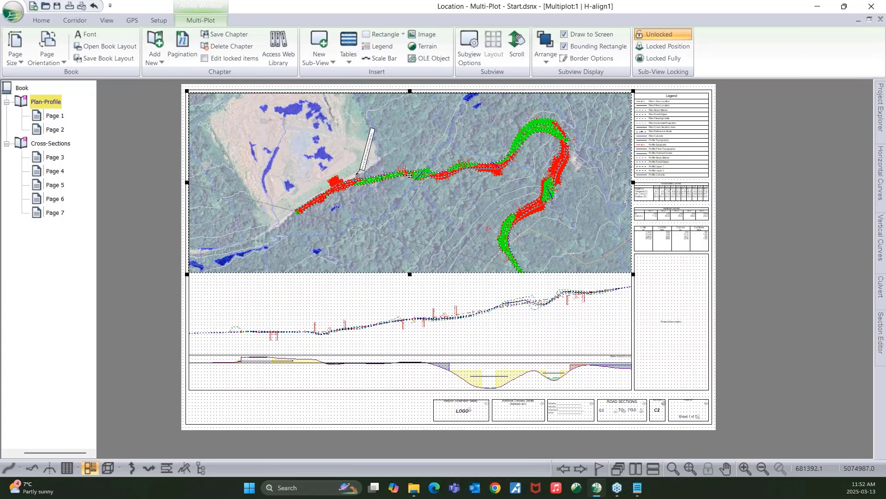
- Review the plan sub-view's shading toggle and its cut/fill thickness setting, and deselect the sub-view
double_click(399, 196)
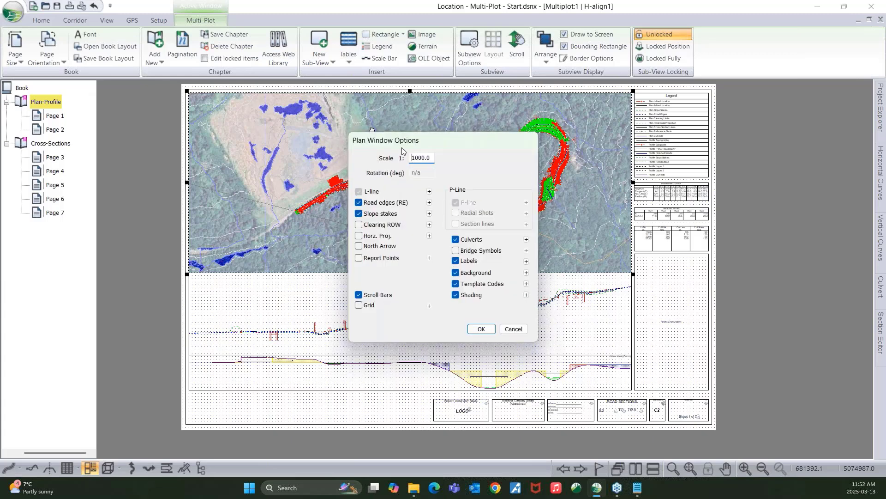
left_click(456, 293)
left_click(455, 295)
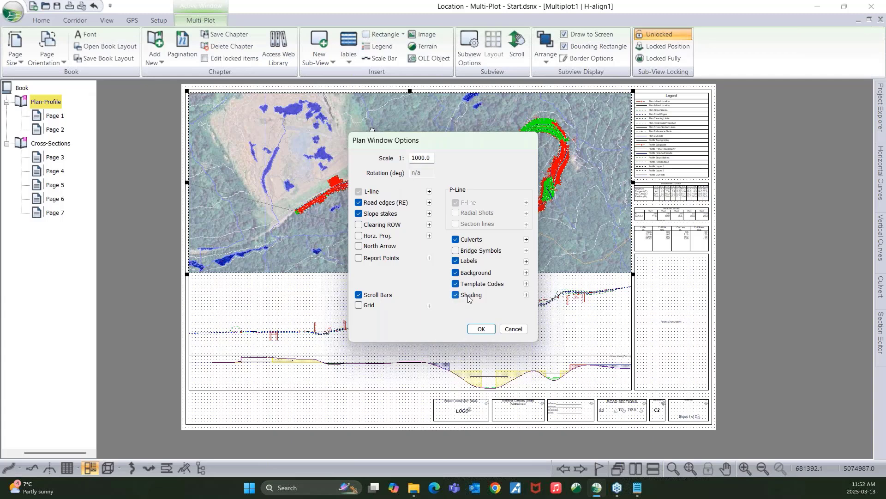
left_click(526, 295)
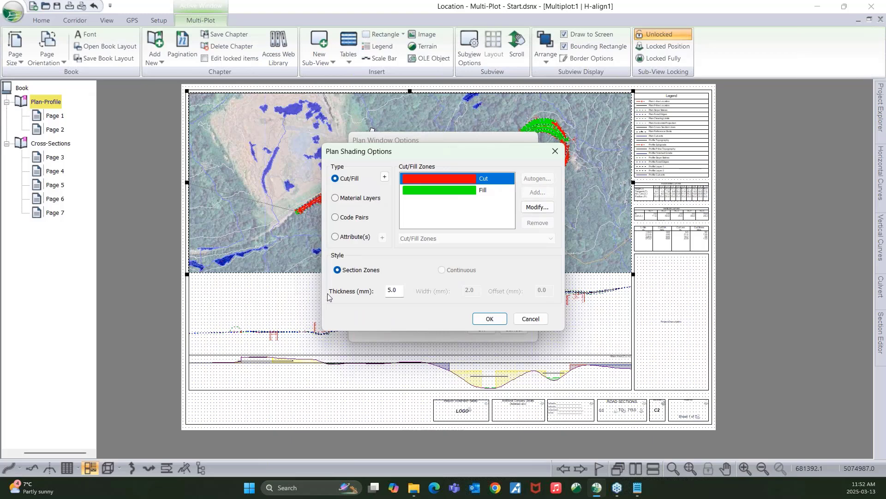
double_click(392, 290)
left_click(490, 319)
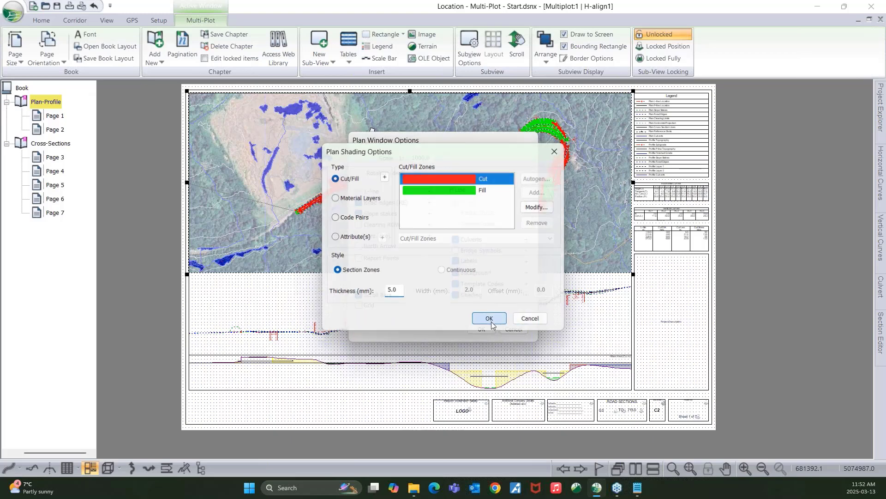
left_click(479, 325)
left_click(733, 284)
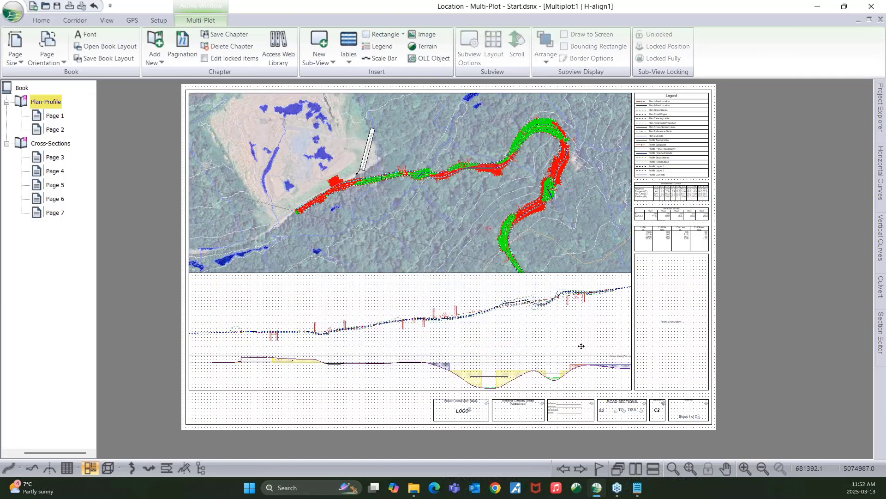
- Extend the lower edges of the profile sub-view and the empty information box beside it slightly towards the title block
mouse_move(580, 347)
middle_mouse_down()
mouse_move(576, 339)
mouse_move(587, 359)
mouse_move(582, 352)
middle_mouse_up()
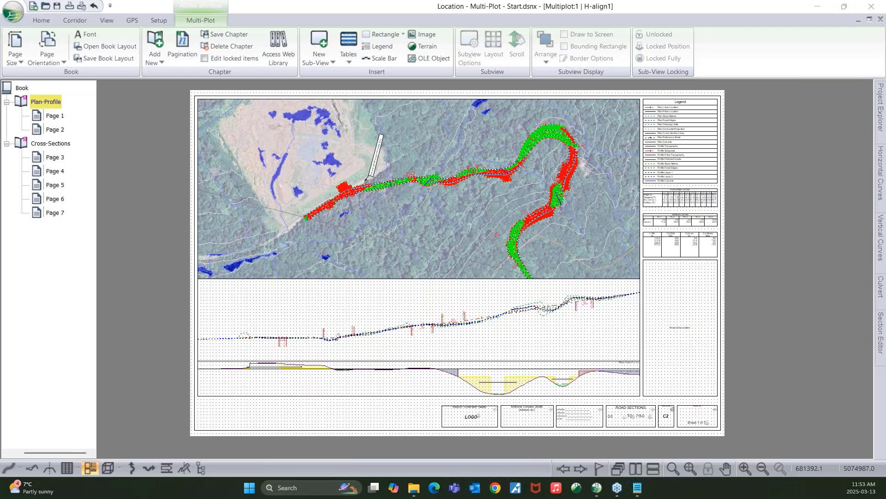
left_click(542, 380)
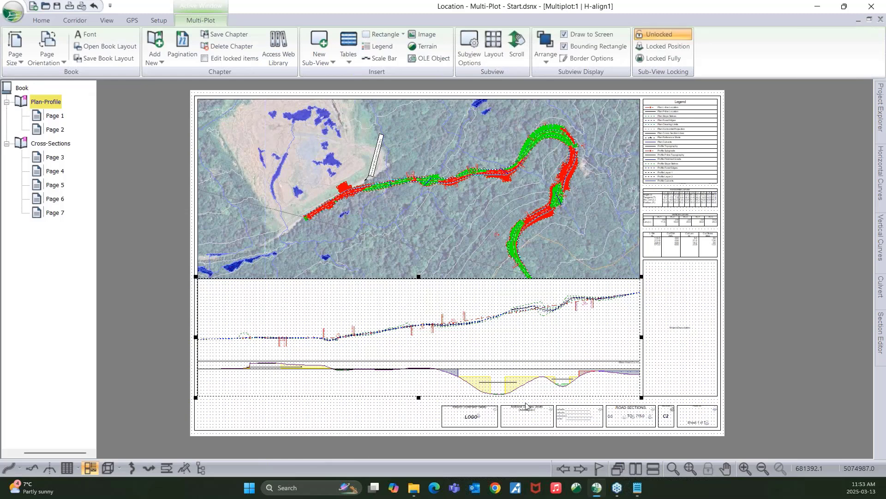
left_click(679, 400)
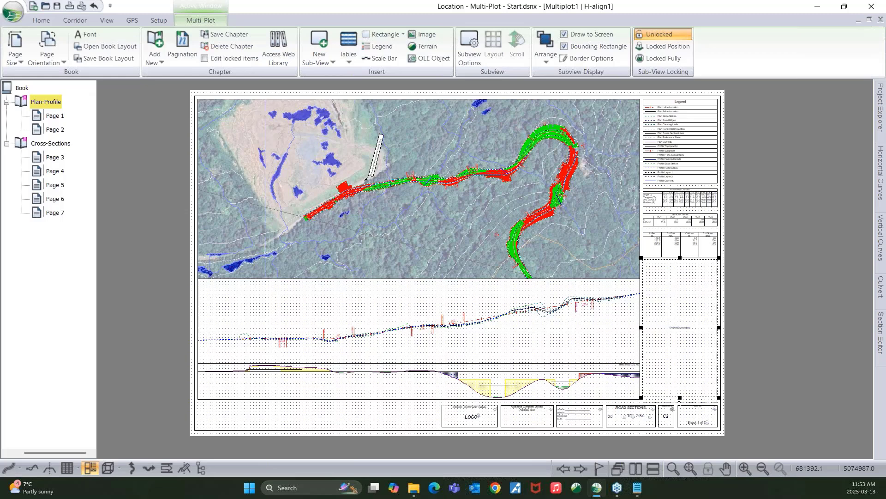
left_click(735, 377)
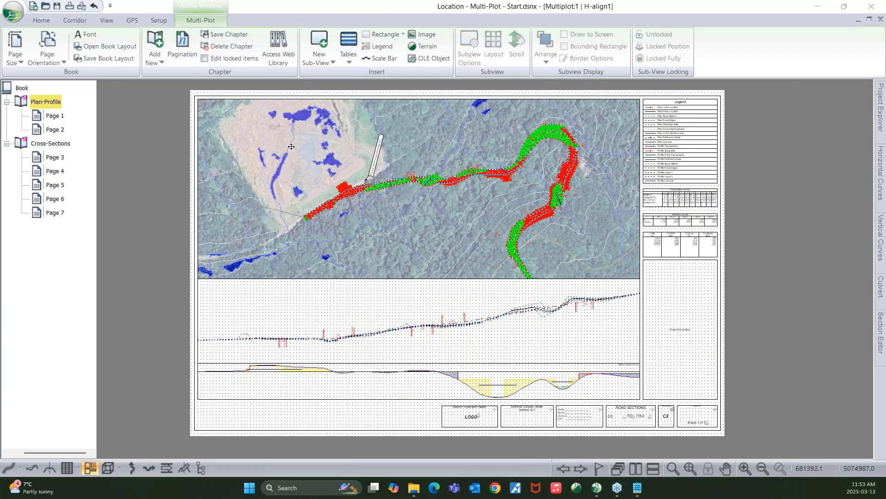
- Insert a rectangle sub-view on Page 3 only of the Cross-Sections chapter, over the section at 148.5 that shows the culvert
left_click(51, 144)
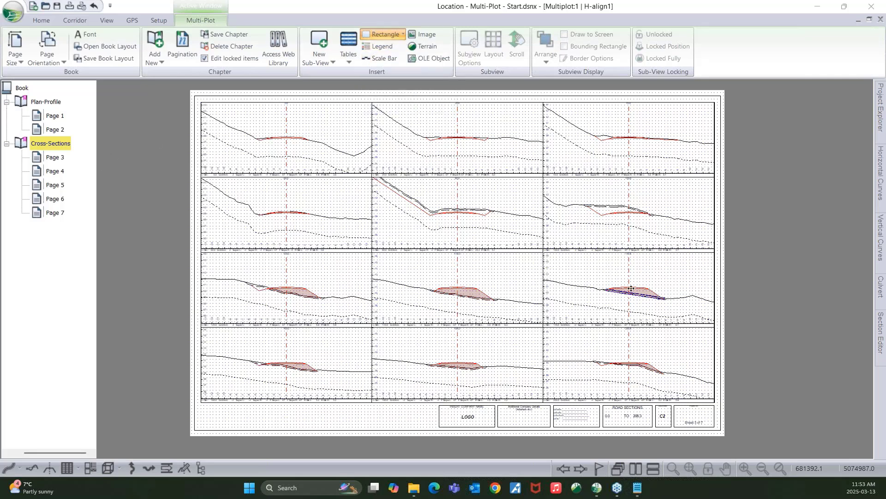
scroll(673, 299, "up", 3)
middle_click_drag(665, 303, 662, 295)
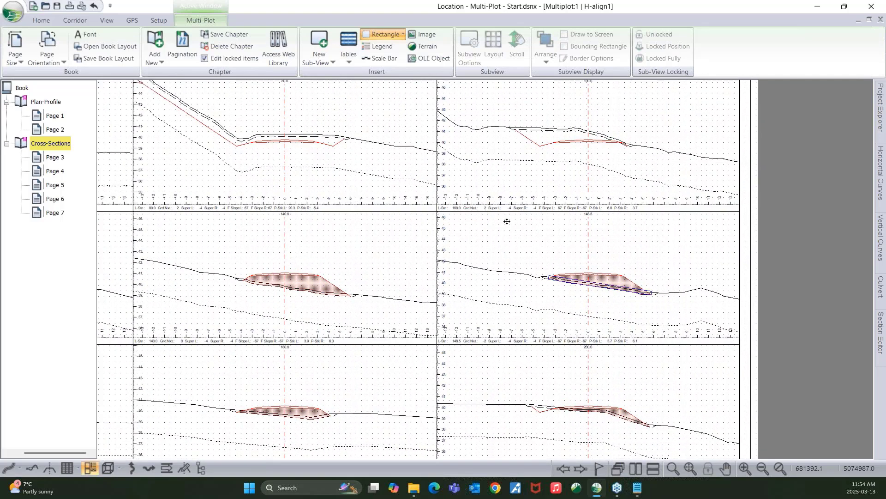
left_click(401, 36)
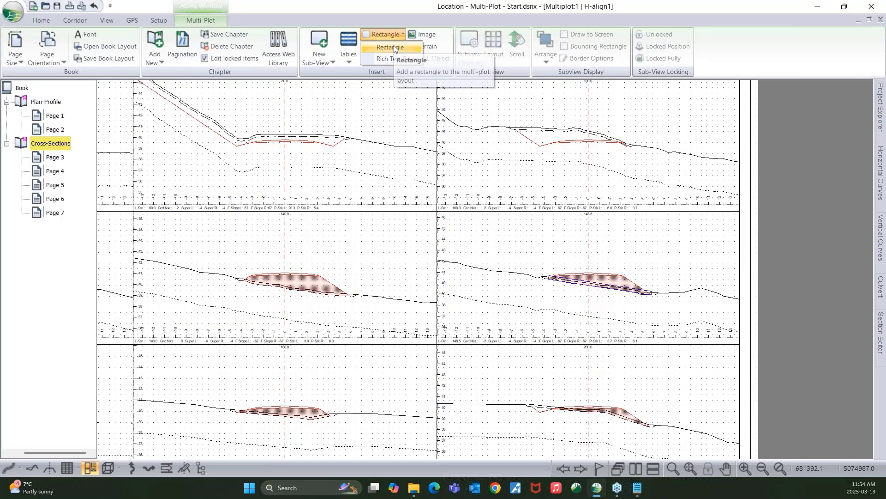
left_click(63, 160)
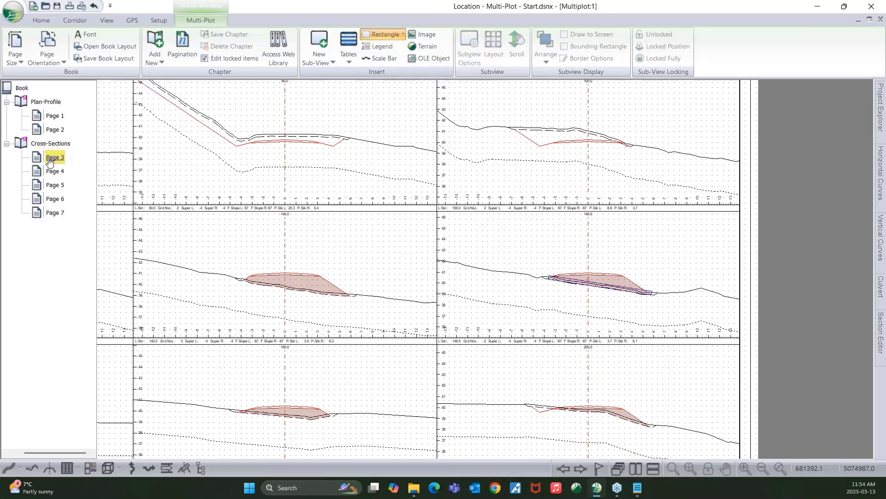
left_click(392, 36)
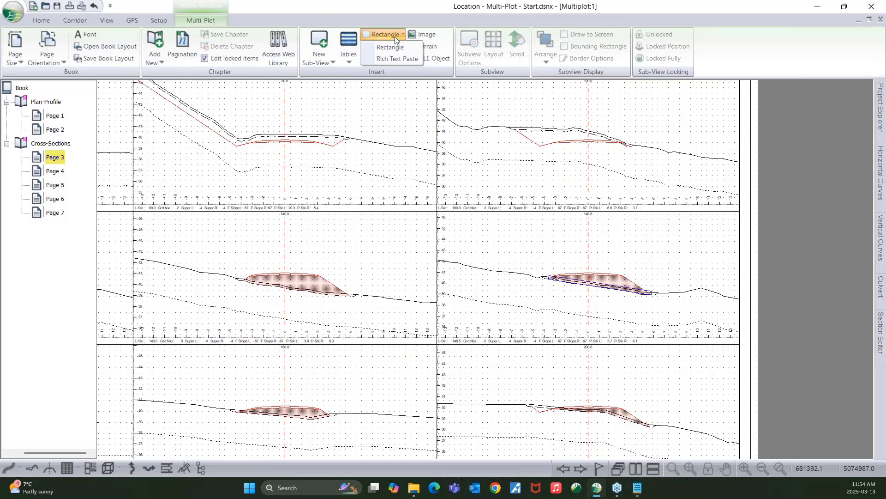
left_click(394, 47)
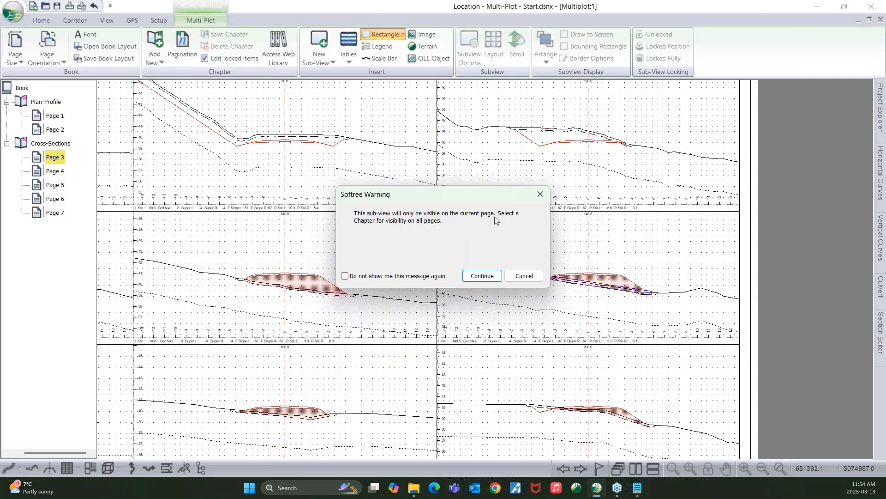
left_click(483, 276)
left_click(433, 178)
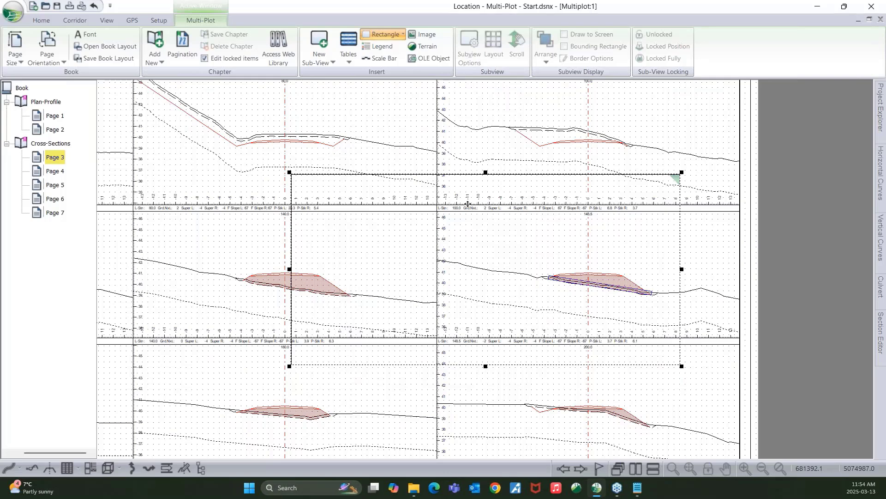
- Set the new rectangle's text to D=300mm, centered horizontally and vertically
double_click(468, 204)
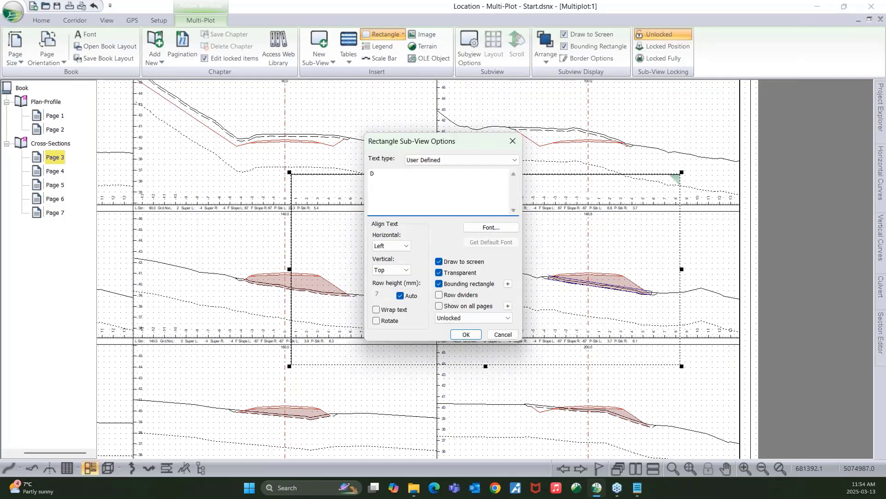
type("D=300mm")
left_click(392, 246)
left_click(383, 263)
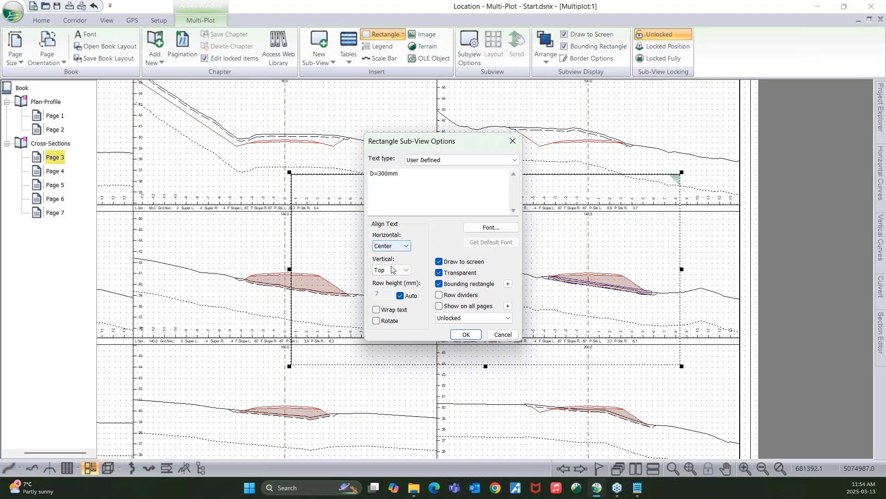
left_click(391, 269)
left_click(384, 287)
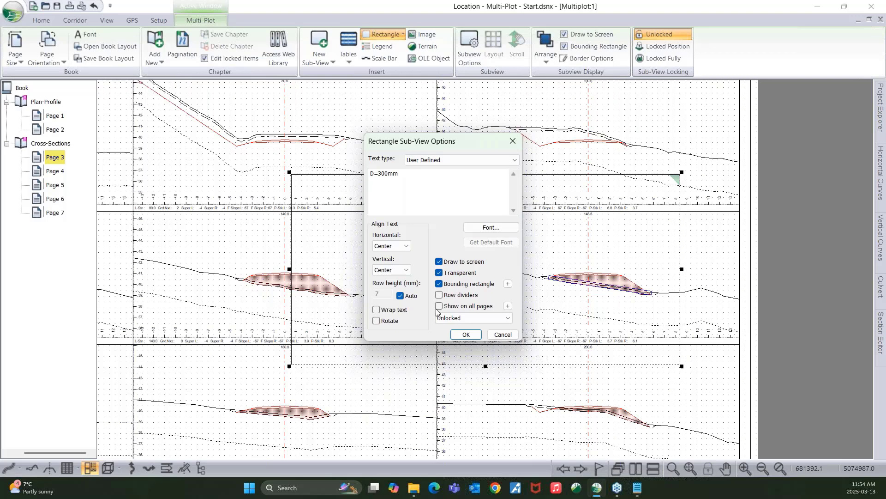
left_click(466, 334)
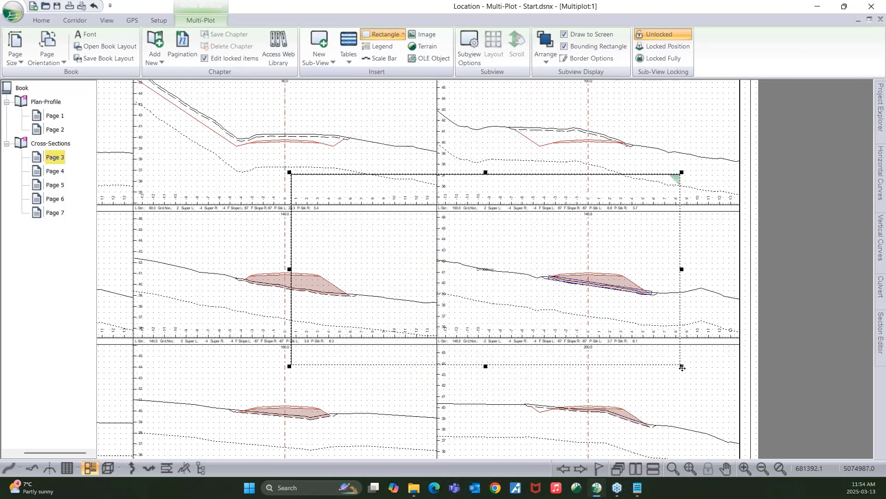
- Shrink the D=300mm rectangle to a small box and place it over the culvert's right end in the 148.5 section
left_click_drag(683, 368, 662, 285)
scroll(662, 285, "up", 2)
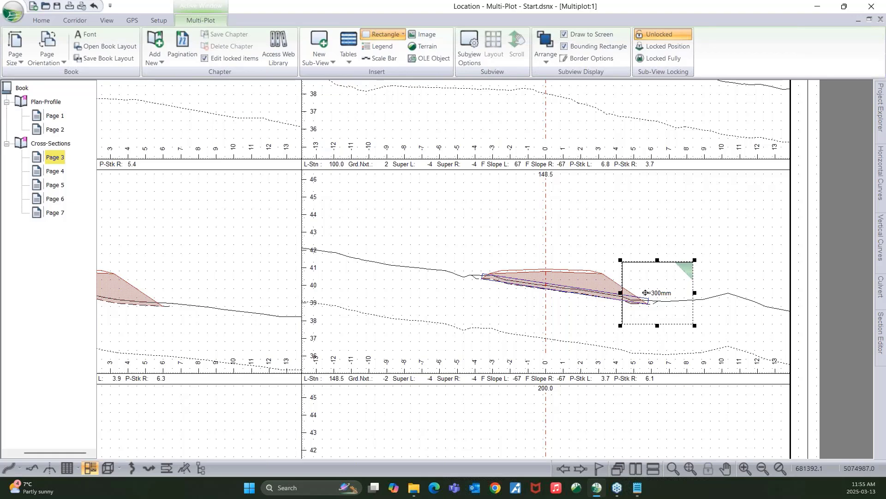
left_click(712, 229)
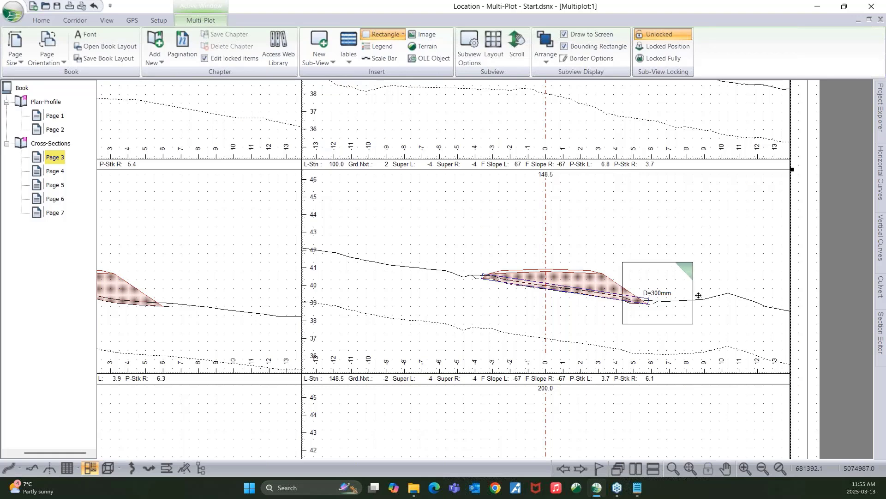
double_click(663, 287)
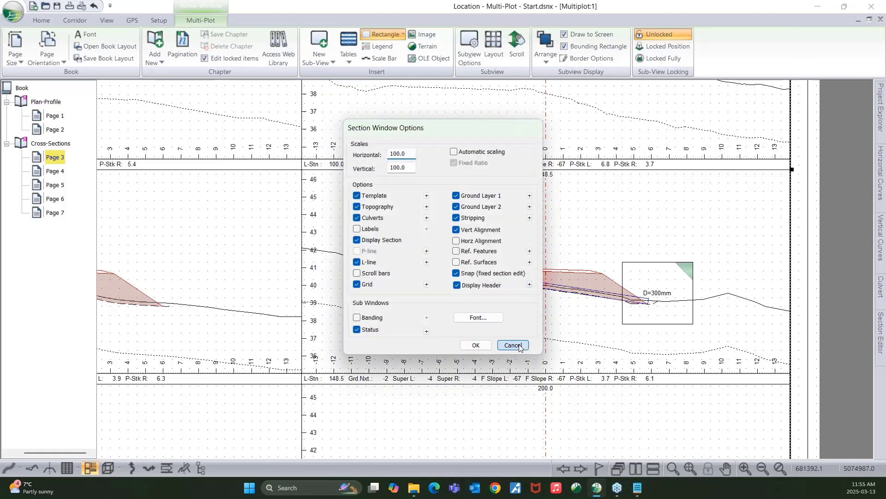
- Turn off the bounding rectangle of the D=300mm text box on the 148.5 section
left_click(512, 345)
left_click(667, 274)
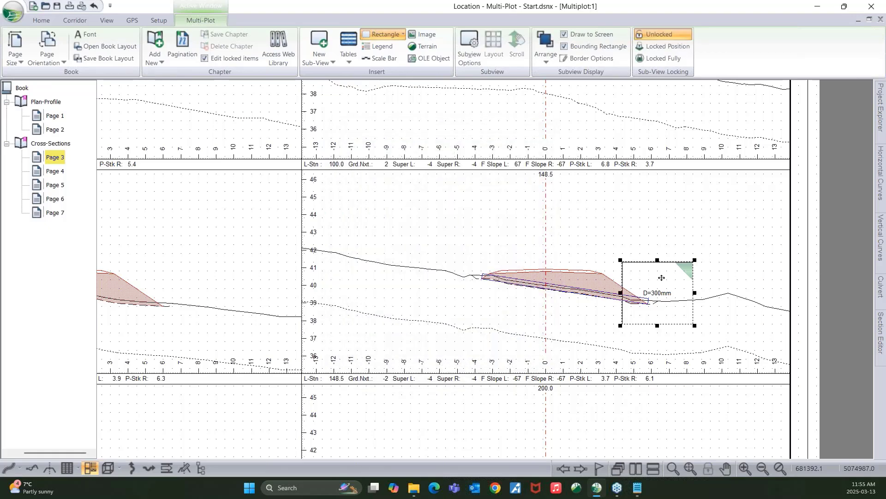
double_click(662, 277)
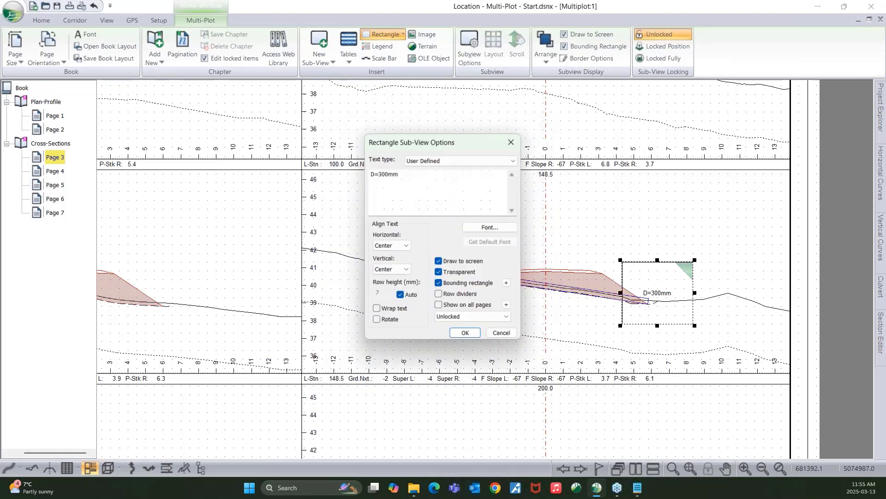
left_click(439, 283)
left_click(466, 334)
left_click(630, 274)
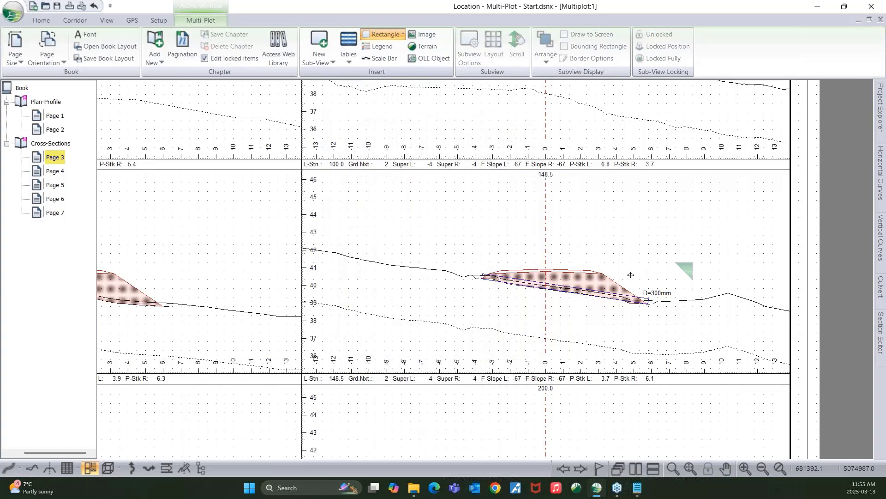
scroll(630, 275, "down", 5)
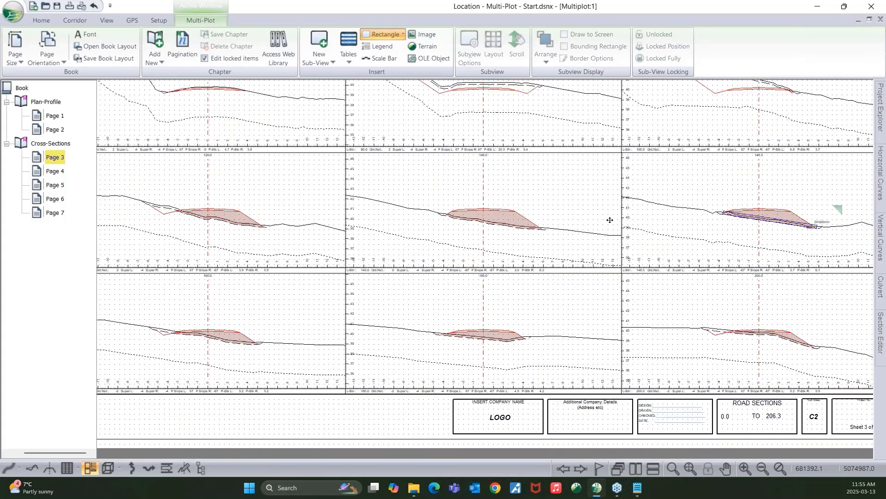
scroll(638, 263, "down", 1)
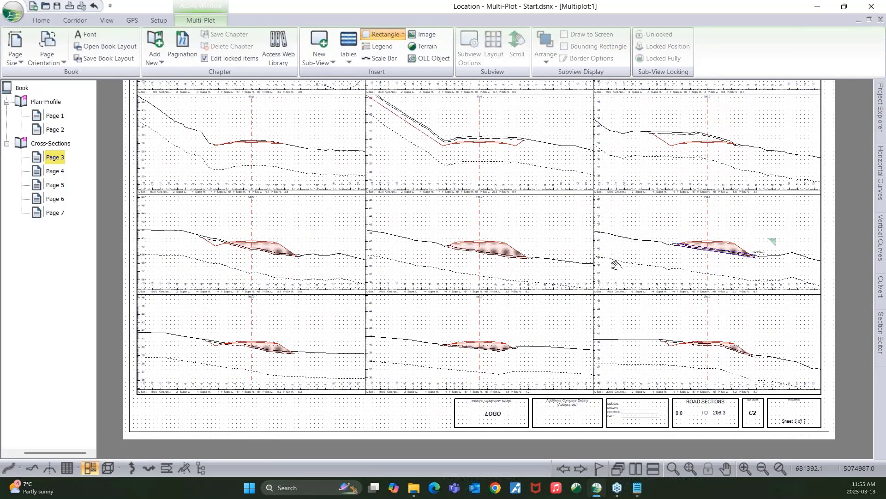
scroll(618, 262, "down", 1)
middle_click_drag(620, 275, 620, 276)
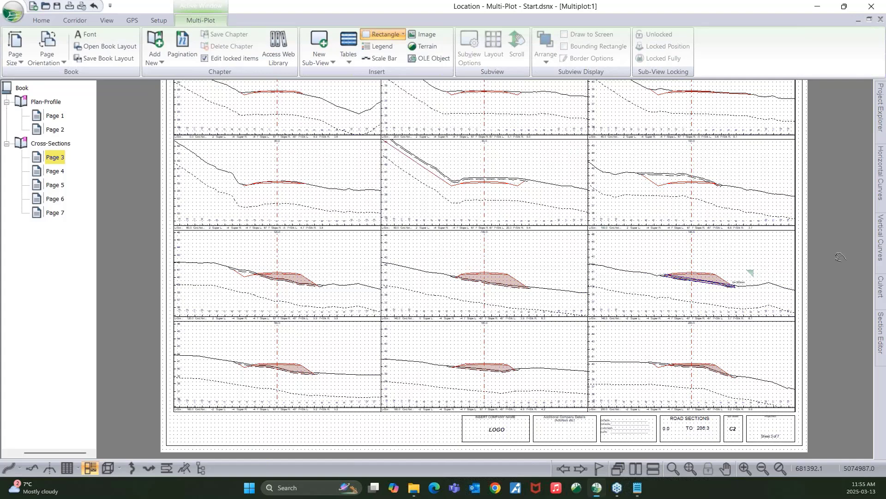
scroll(736, 281, "down", 2)
middle_click_drag(638, 276, 572, 281)
scroll(582, 284, "down", 1)
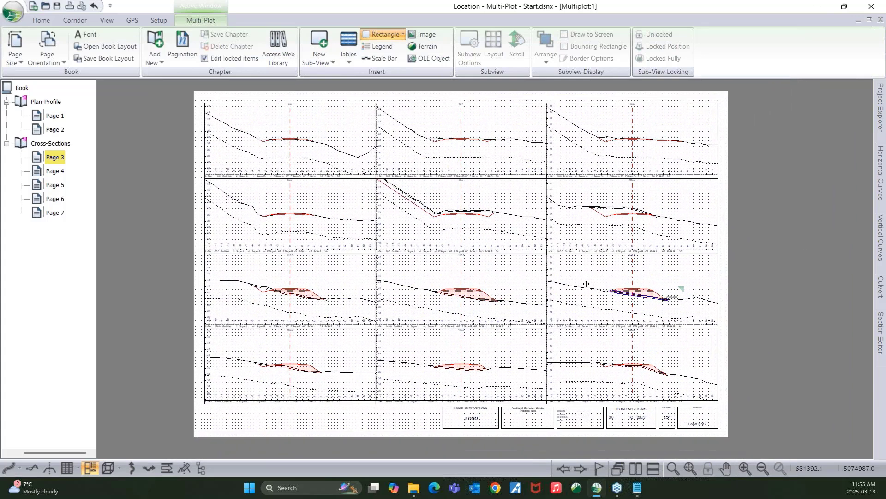
left_click(13, 14)
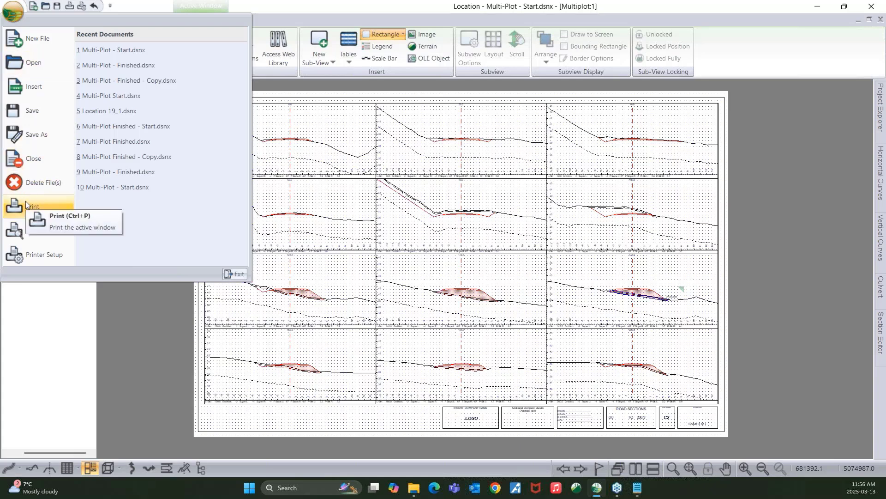
left_click(337, 17)
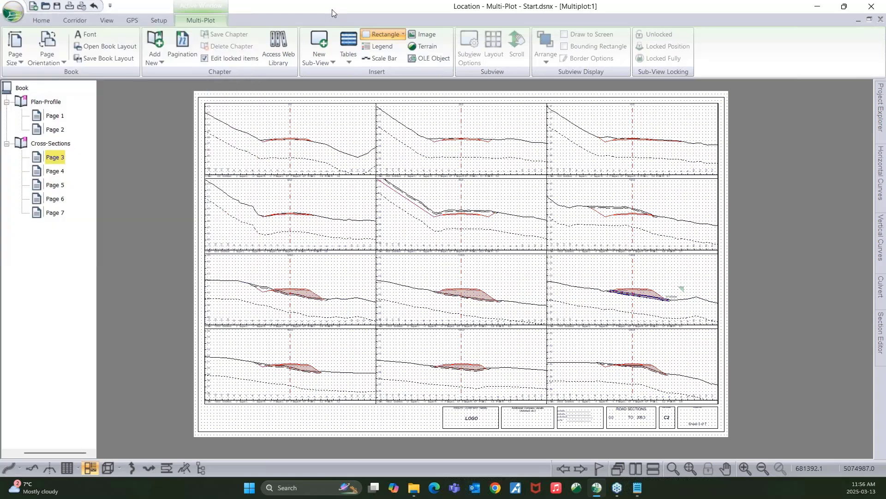
- Set up printing from the Plan-Profile chapter with Microsoft Print to PDF, Architecture DSheet paper and landscape orientation
left_click(46, 102)
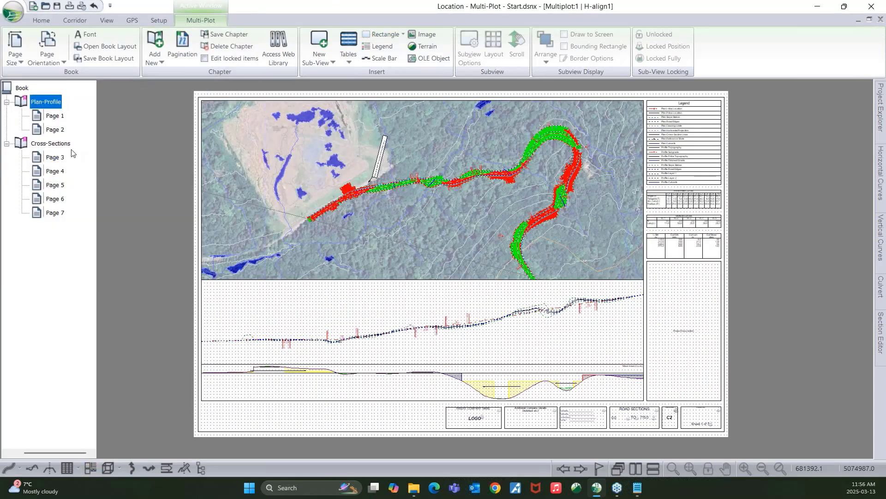
left_click(14, 13)
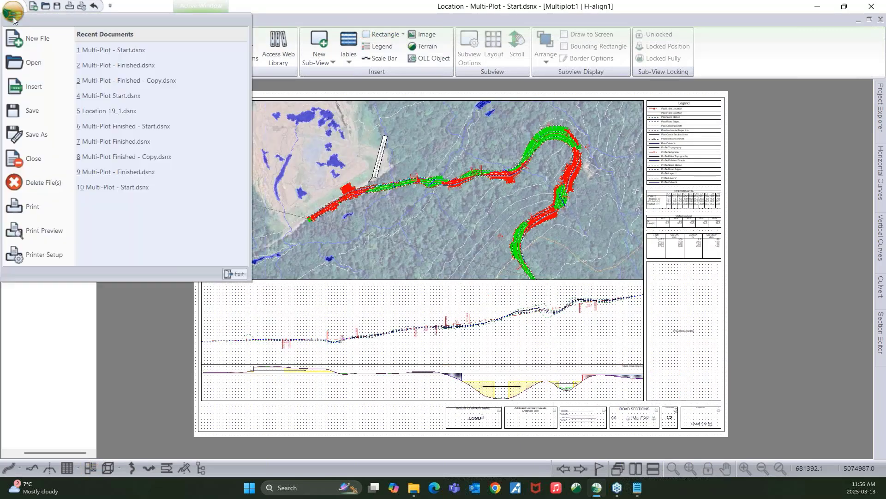
left_click(40, 257)
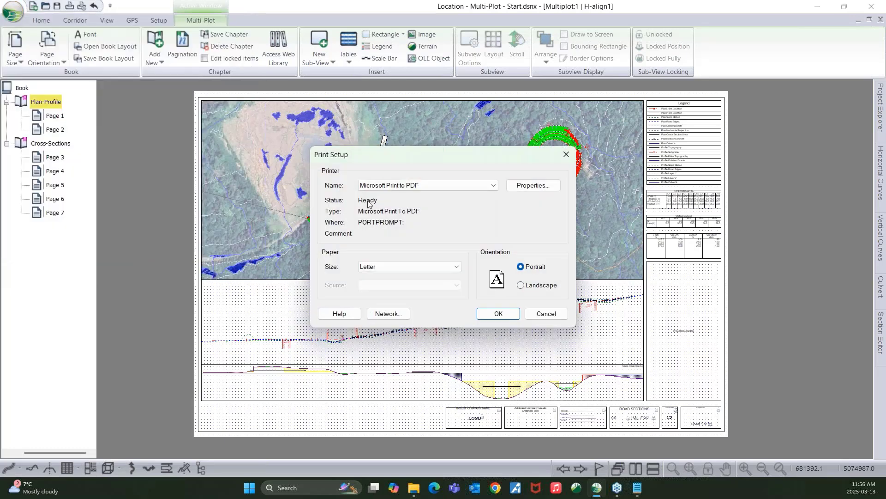
left_click(375, 187)
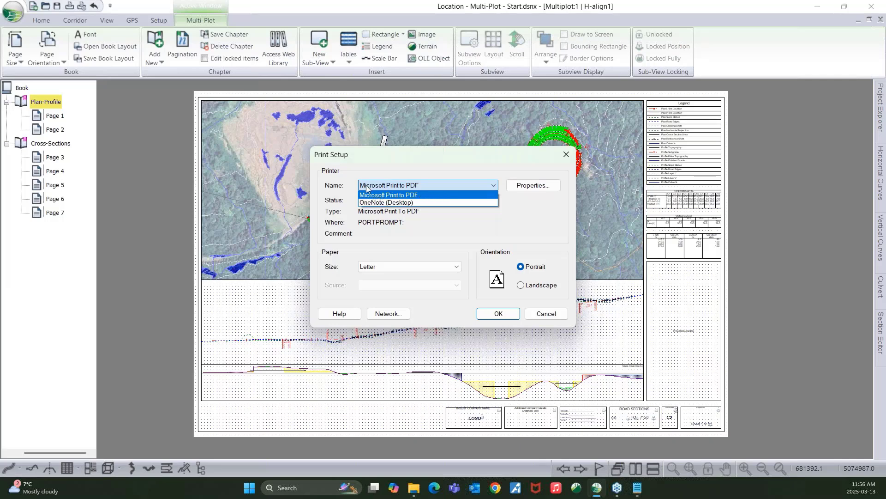
left_click(406, 195)
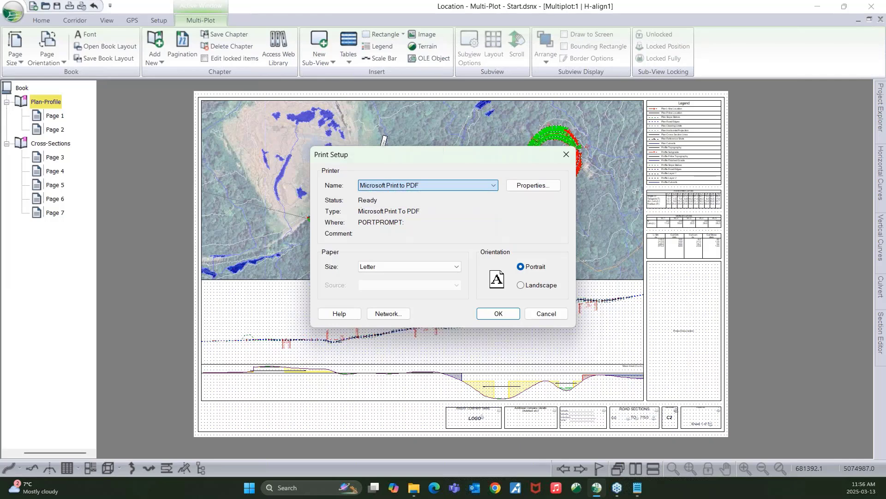
left_click(390, 267)
scroll(398, 383, "up", 8)
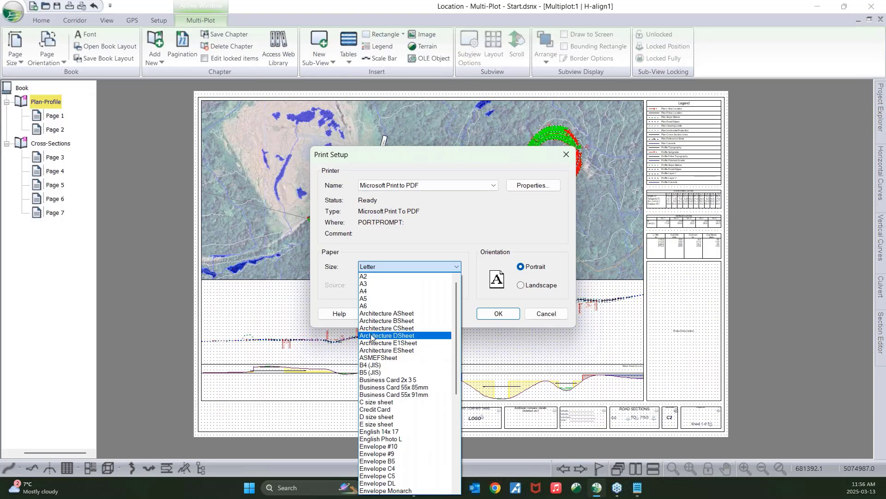
left_click(394, 336)
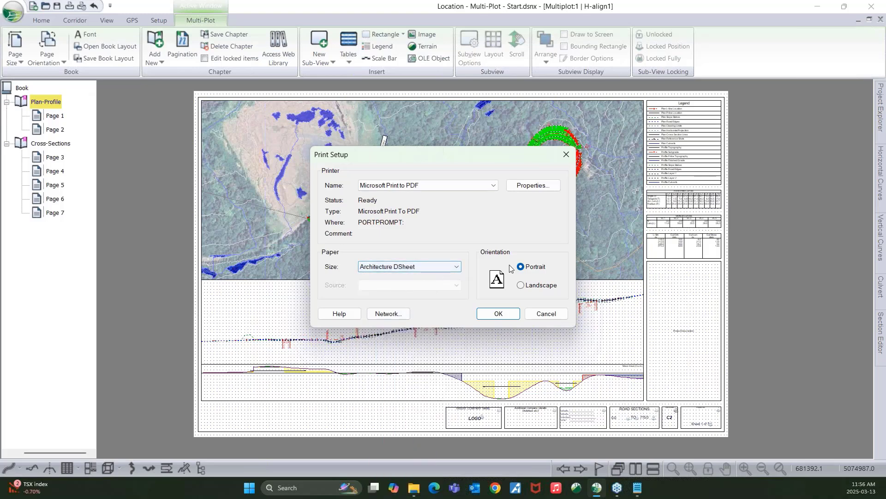
left_click(531, 288)
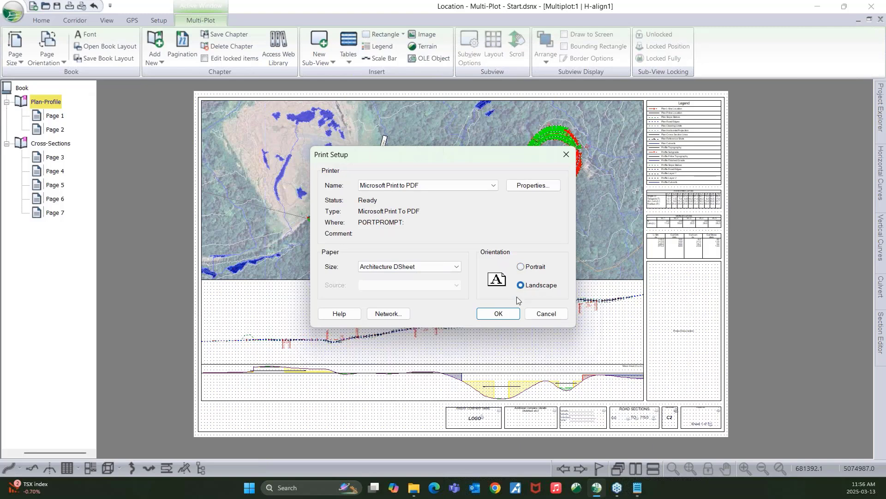
left_click(497, 315)
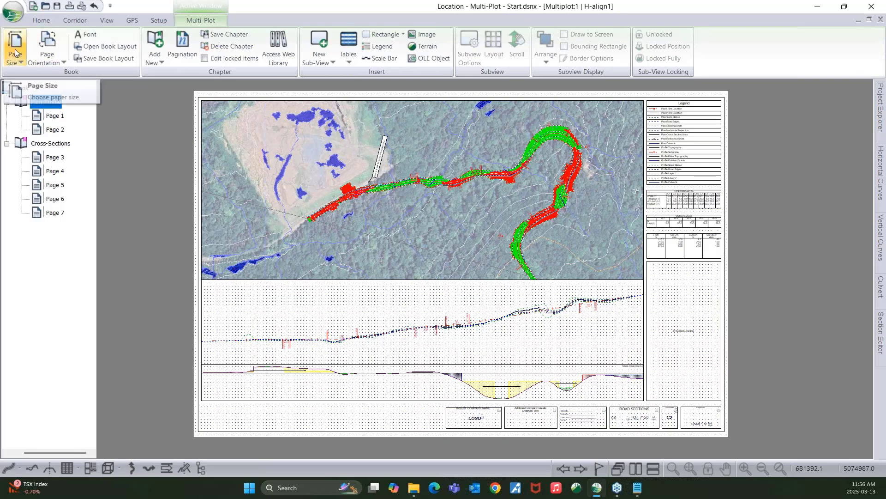
- Preview the book's printout one page at a time, advancing to the first cross-section sheet
left_click(13, 12)
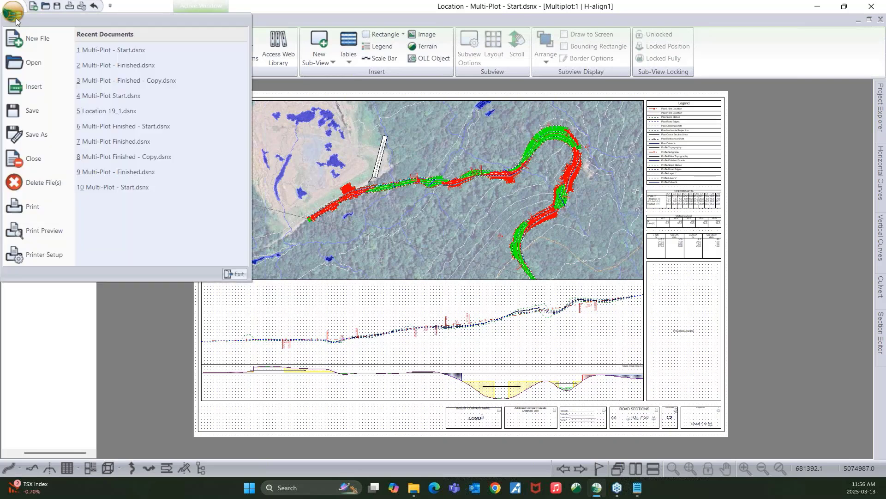
left_click(29, 230)
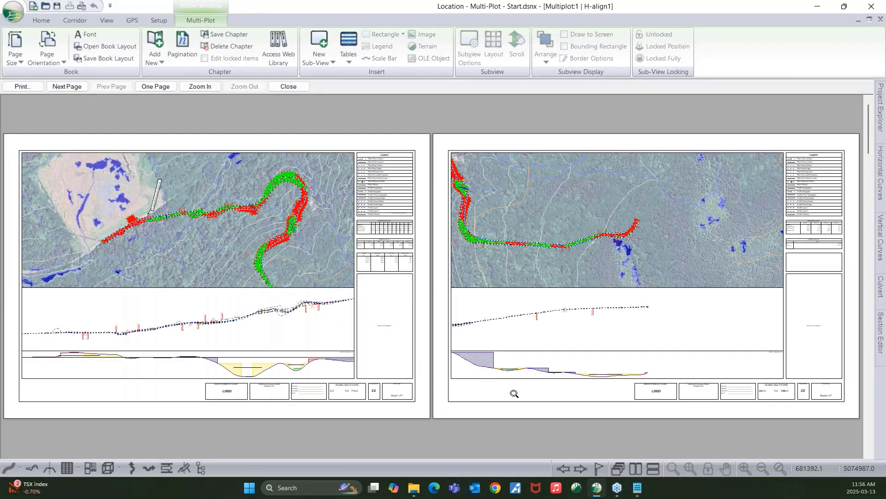
left_click(155, 86)
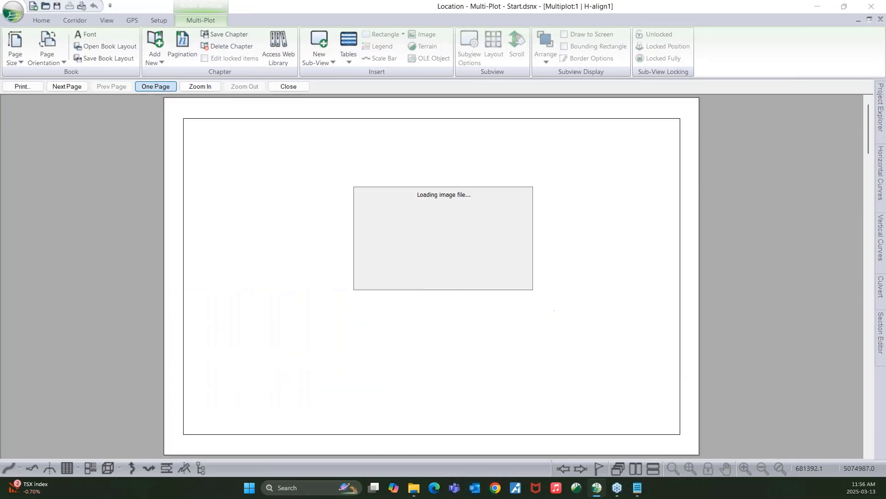
left_click(155, 87)
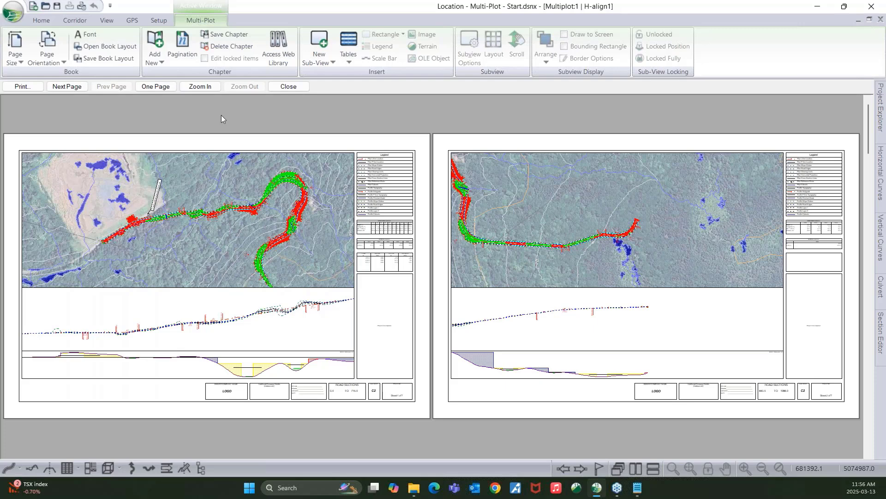
left_click(168, 89)
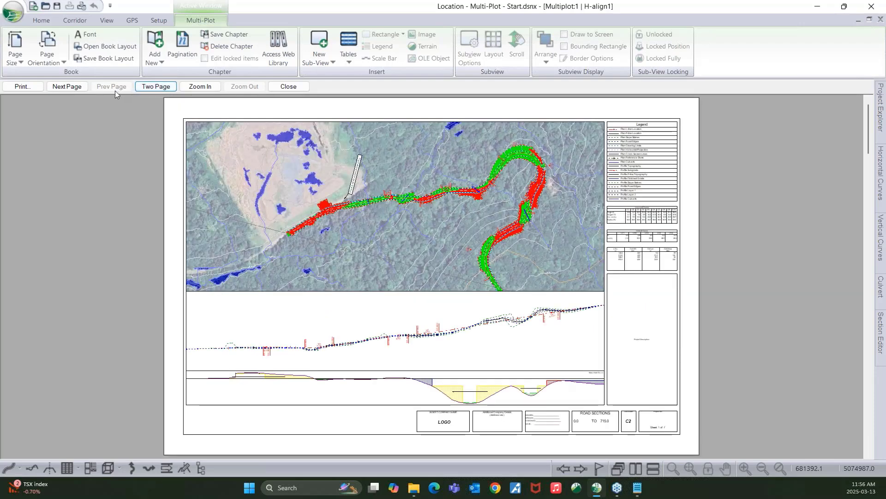
left_click(76, 89)
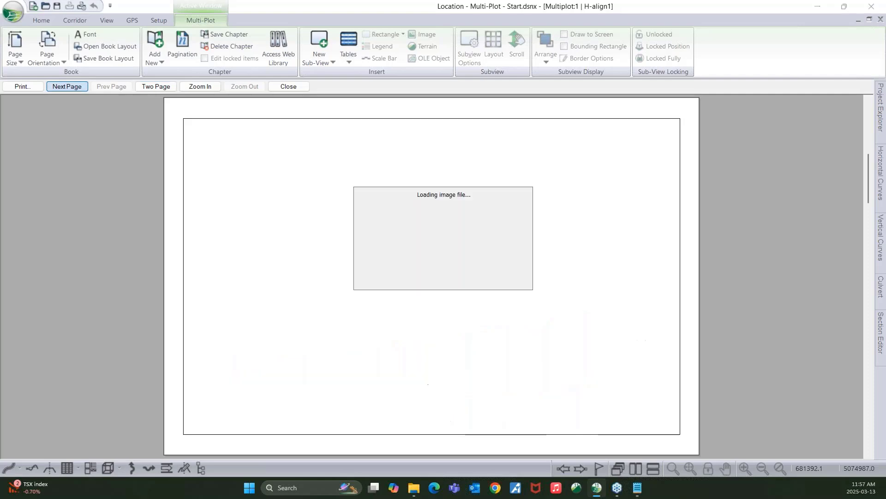
left_click(77, 88)
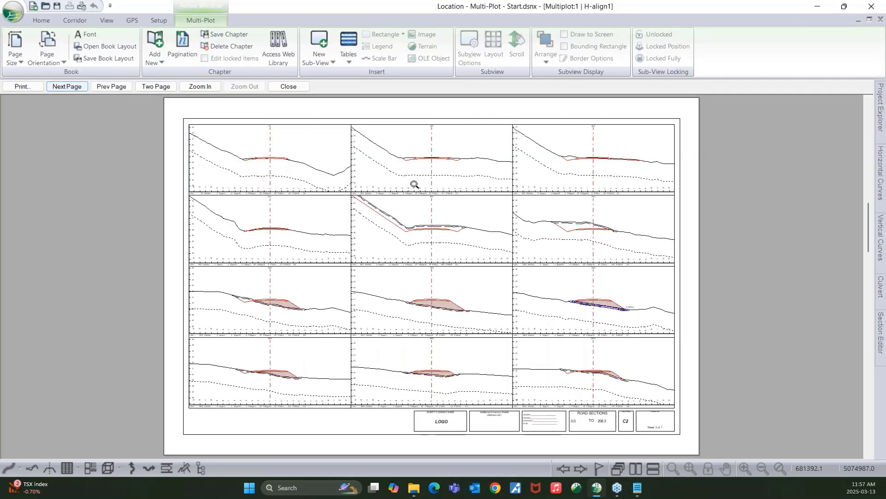
- Examine the D=300mm culvert label on the 148.5 section up close in the print preview and close the preview
left_click(637, 311)
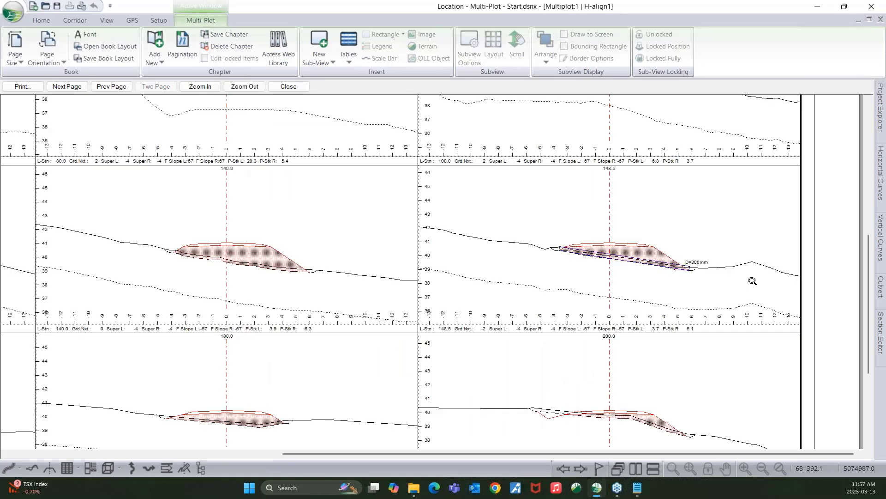
left_click(716, 273)
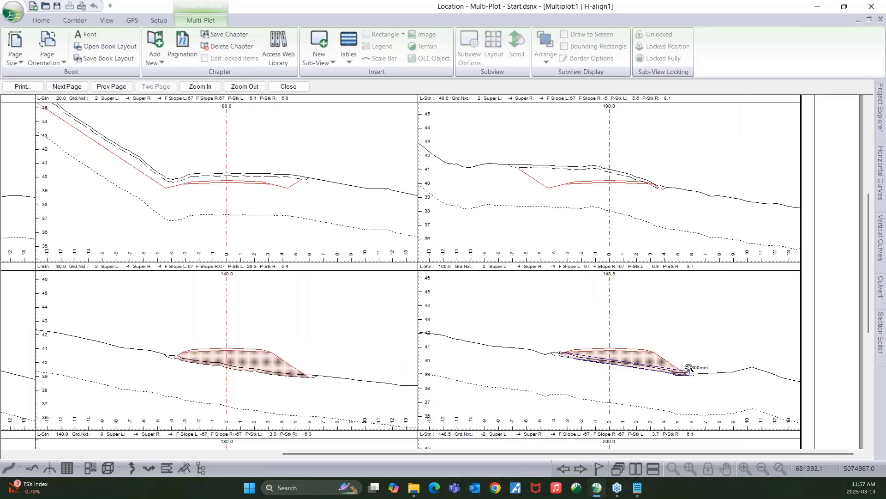
left_click(697, 370)
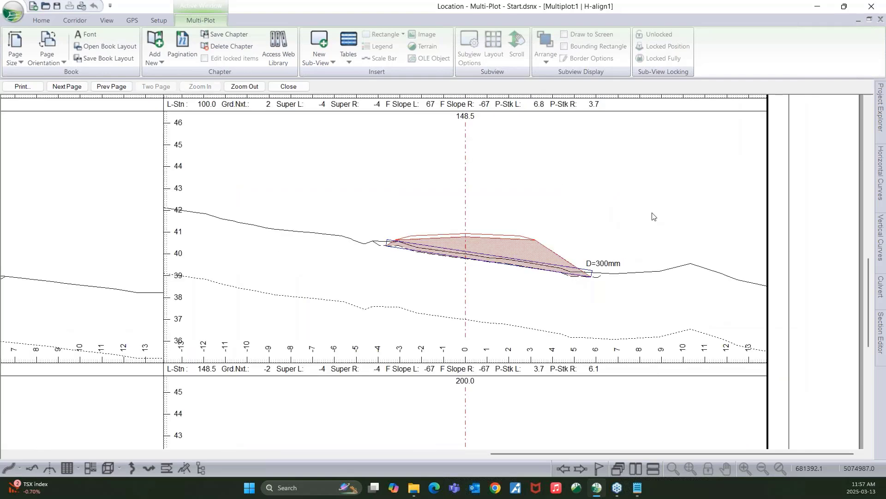
left_click(289, 87)
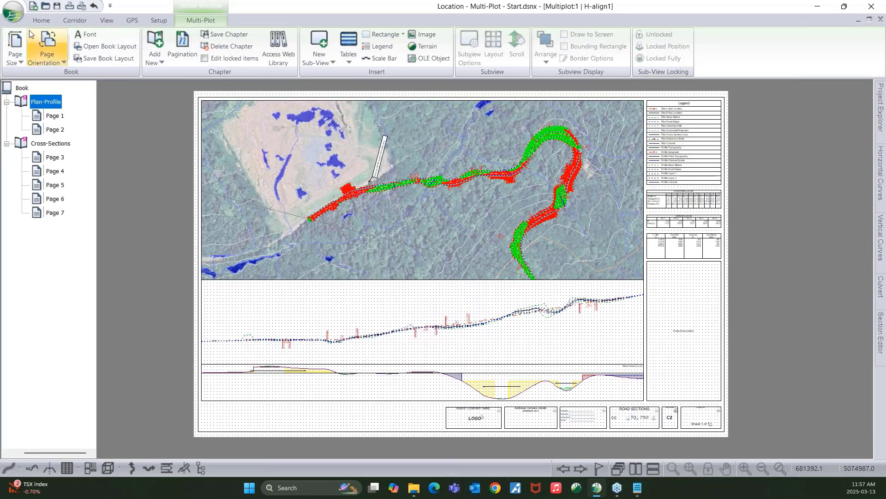
- Try to print all pages of the book with Microsoft Print to PDF, cancelling before saving the output file
left_click(13, 12)
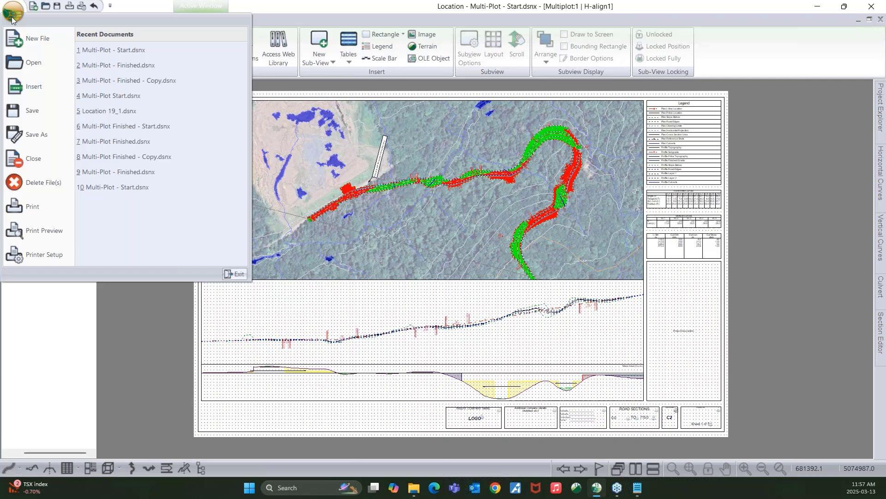
left_click(33, 207)
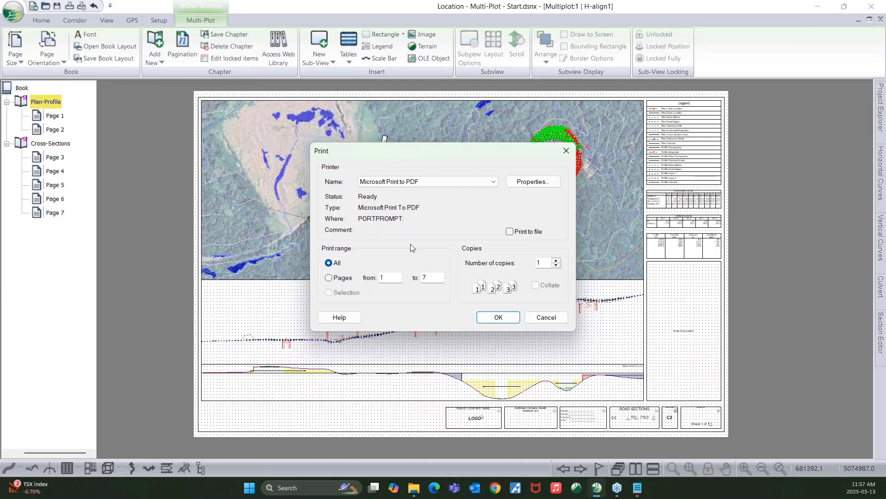
left_click(487, 318)
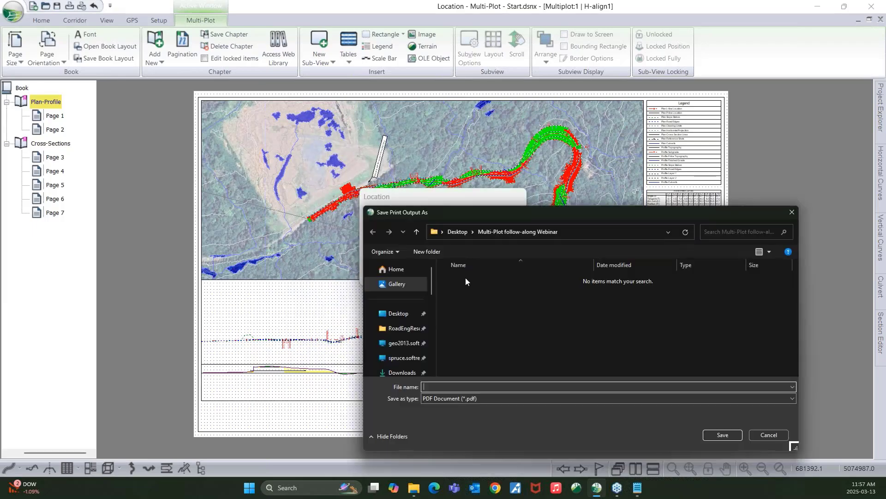
left_click_drag(508, 215, 449, 159)
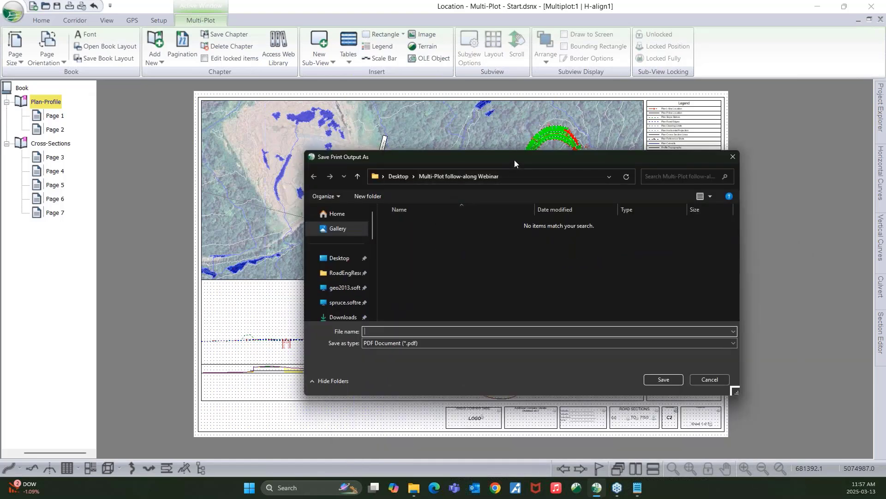
left_click_drag(514, 159, 498, 143)
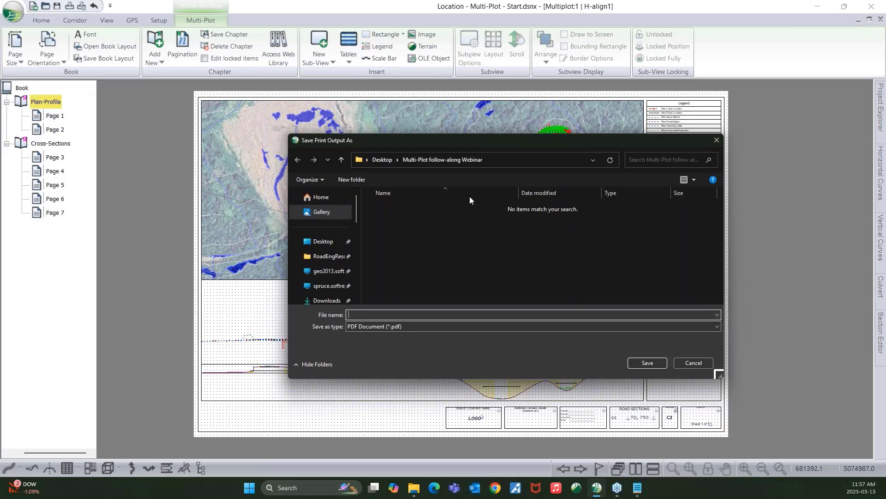
left_click(702, 363)
left_click(466, 272)
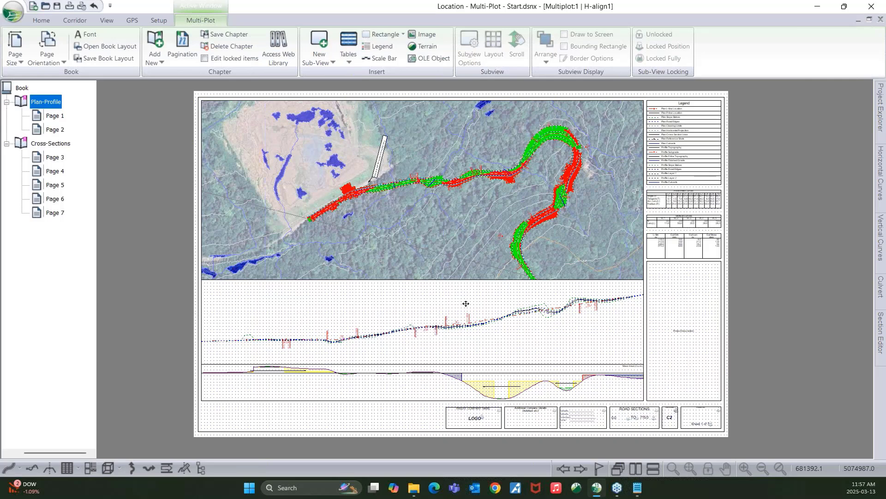
- Select the profile sub-view on the Plan-Profile page and shift its profile horizontally back and forth within the frame
scroll(541, 344, "up", 1)
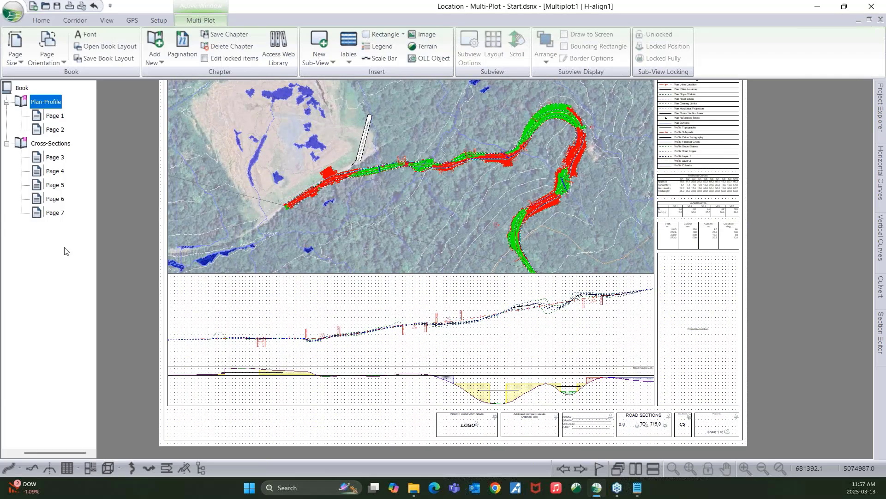
key("alt+Tab")
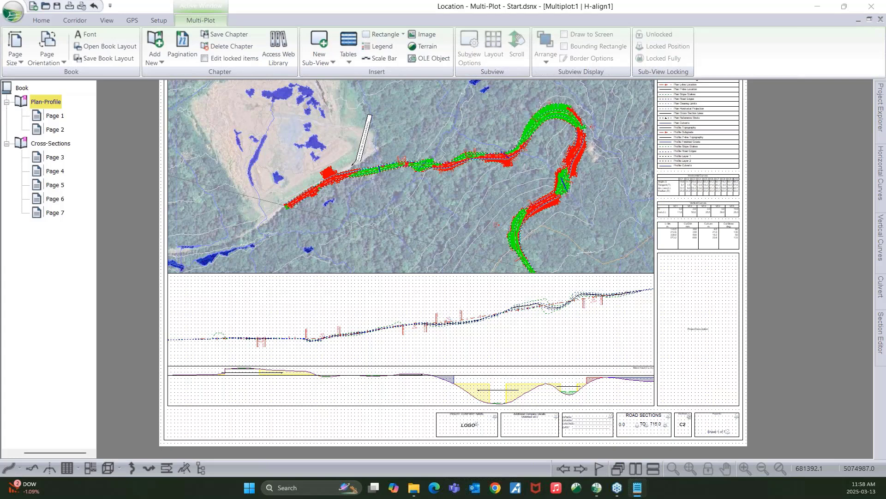
left_click(401, 291)
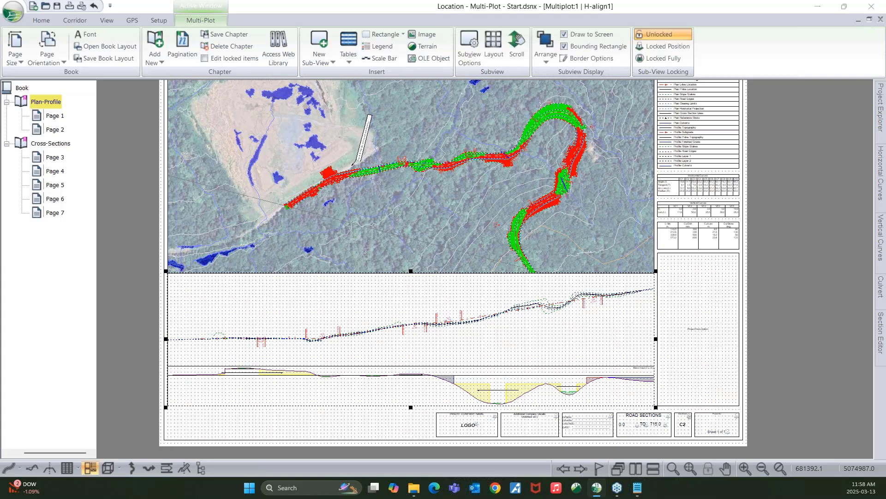
key("Left")
key("Return")
key("Right")
key("Right")
key("Left")
key("Left")
key("Left")
key("Left")
key("Right")
key("Right")
key("Right")
key("Right")
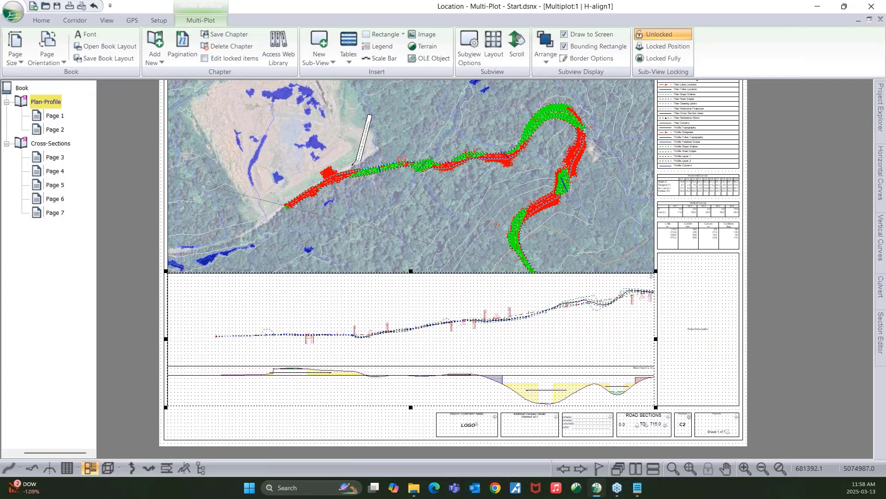
- Realign the shifted profile so it starts at the edge of its sub-view frame again
double_click(386, 291)
left_click(444, 319)
key("Left")
key("Right")
key("Right")
key("Right")
key("Right")
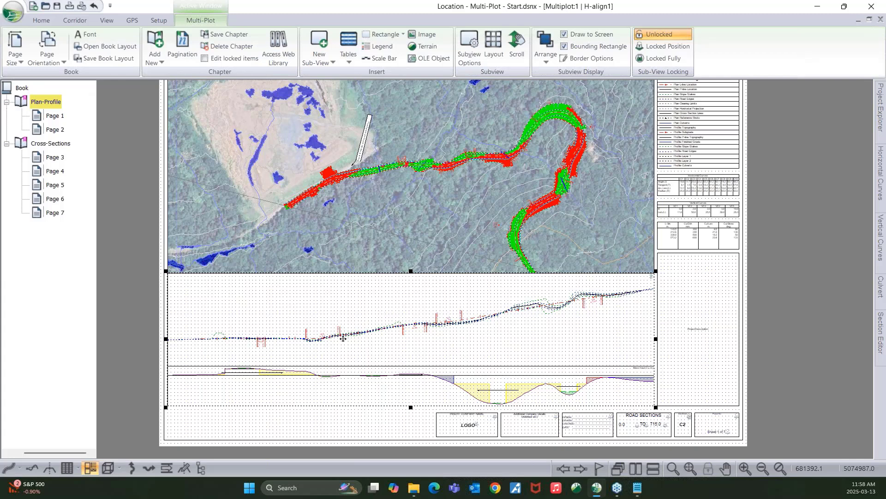
- Review the profile sub-view's scale and display options, close them without changes and deselect the sub-view
double_click(388, 317)
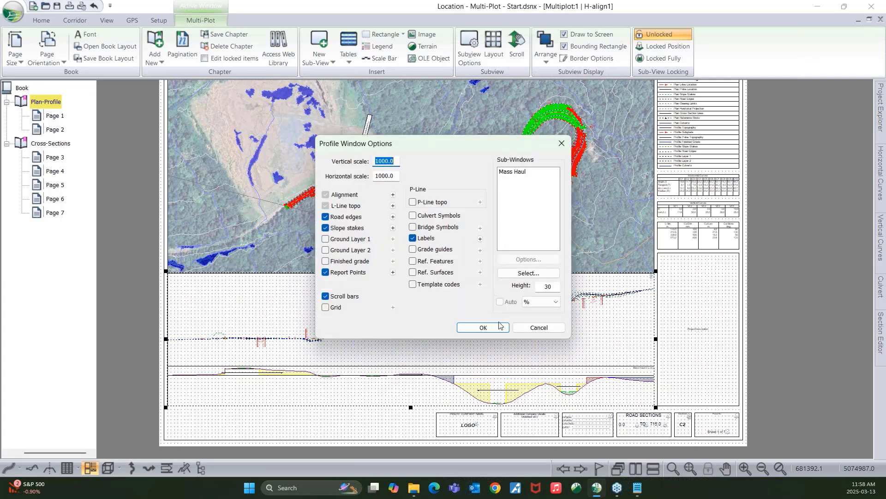
left_click(529, 328)
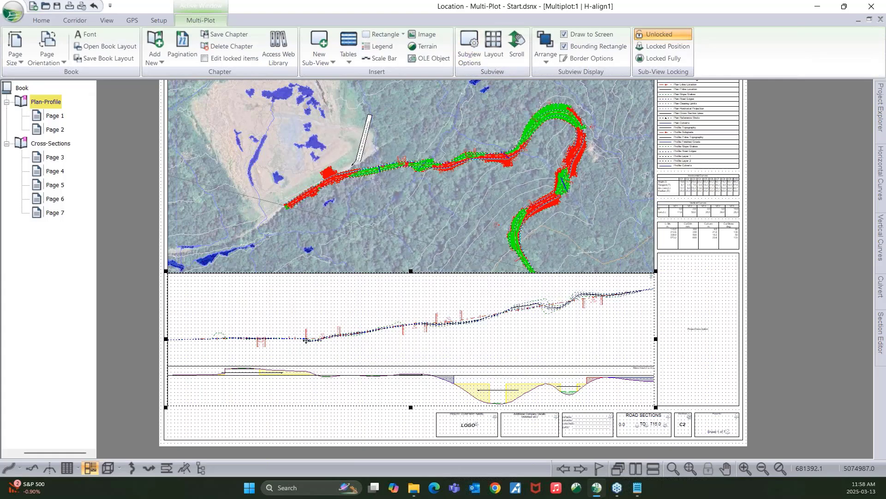
left_click(128, 301)
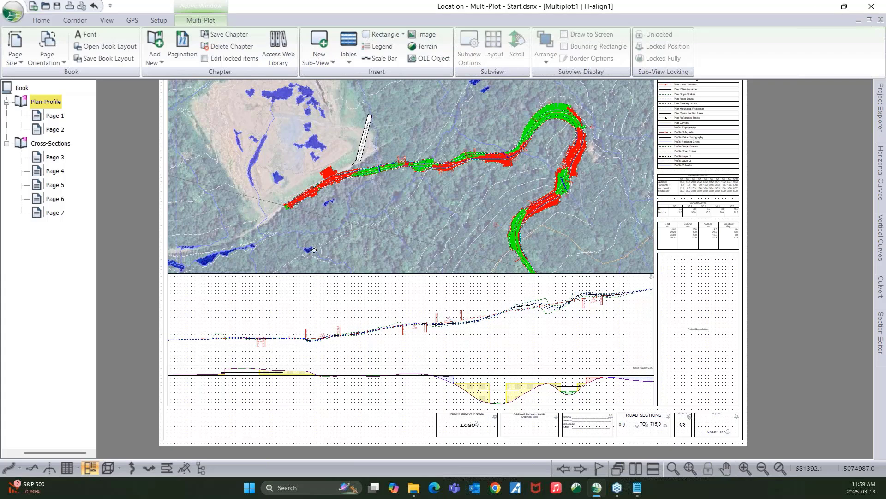
- Set the profile sub-view's scroll position to Auto and deselect the sub-view
scroll(572, 231, "down", 1)
middle_click_drag(571, 233, 569, 235)
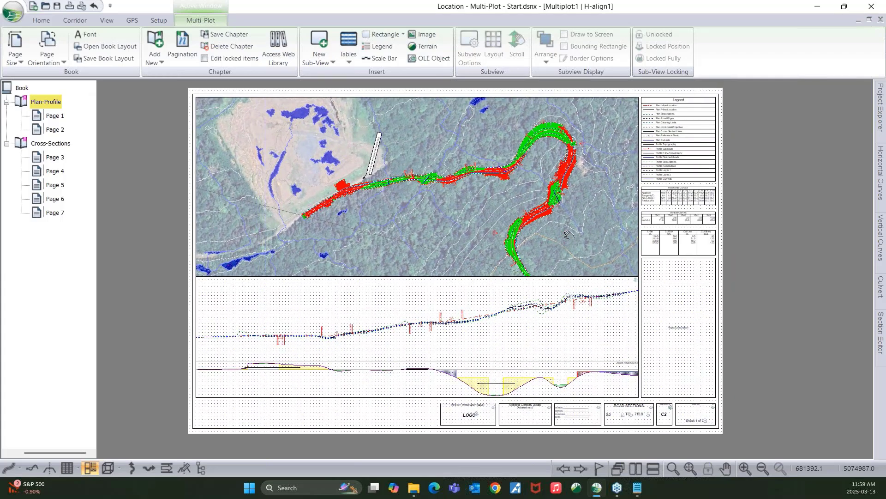
left_click(466, 315)
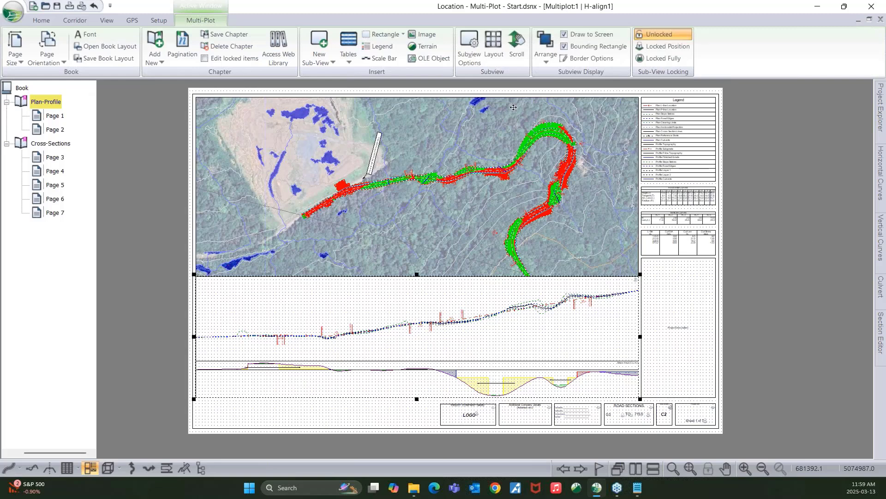
left_click(517, 50)
left_click(396, 196)
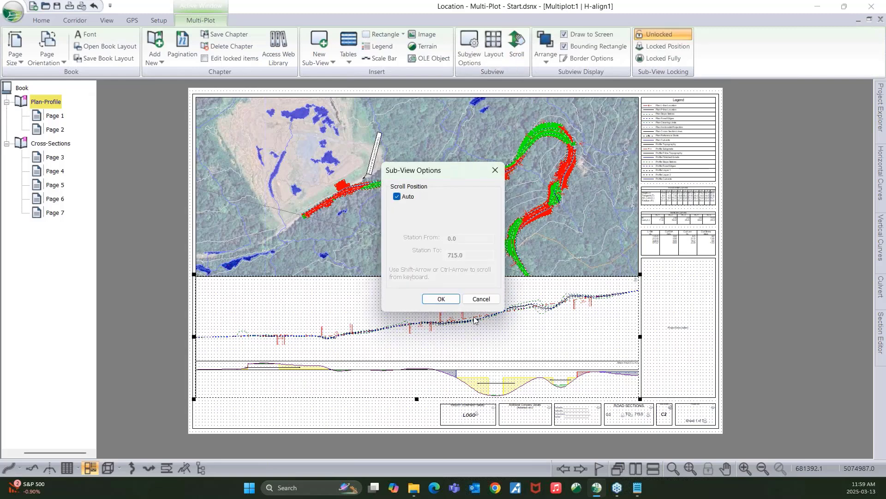
left_click(441, 298)
left_click(766, 259)
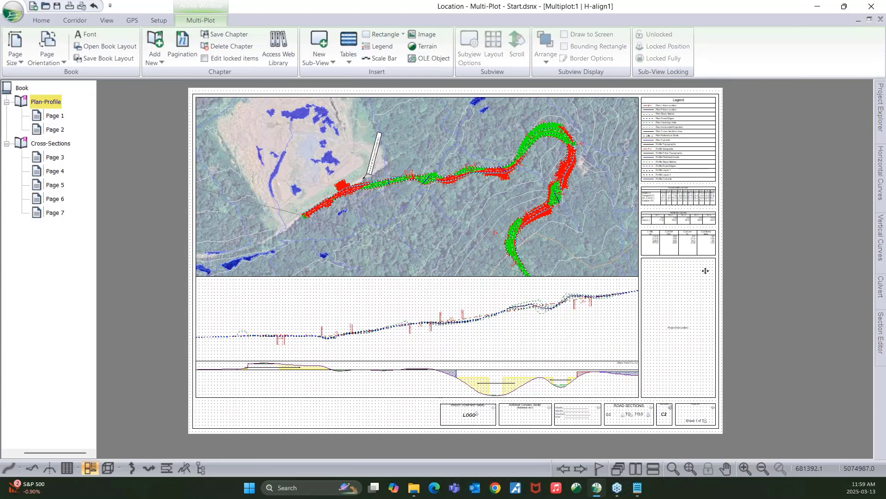